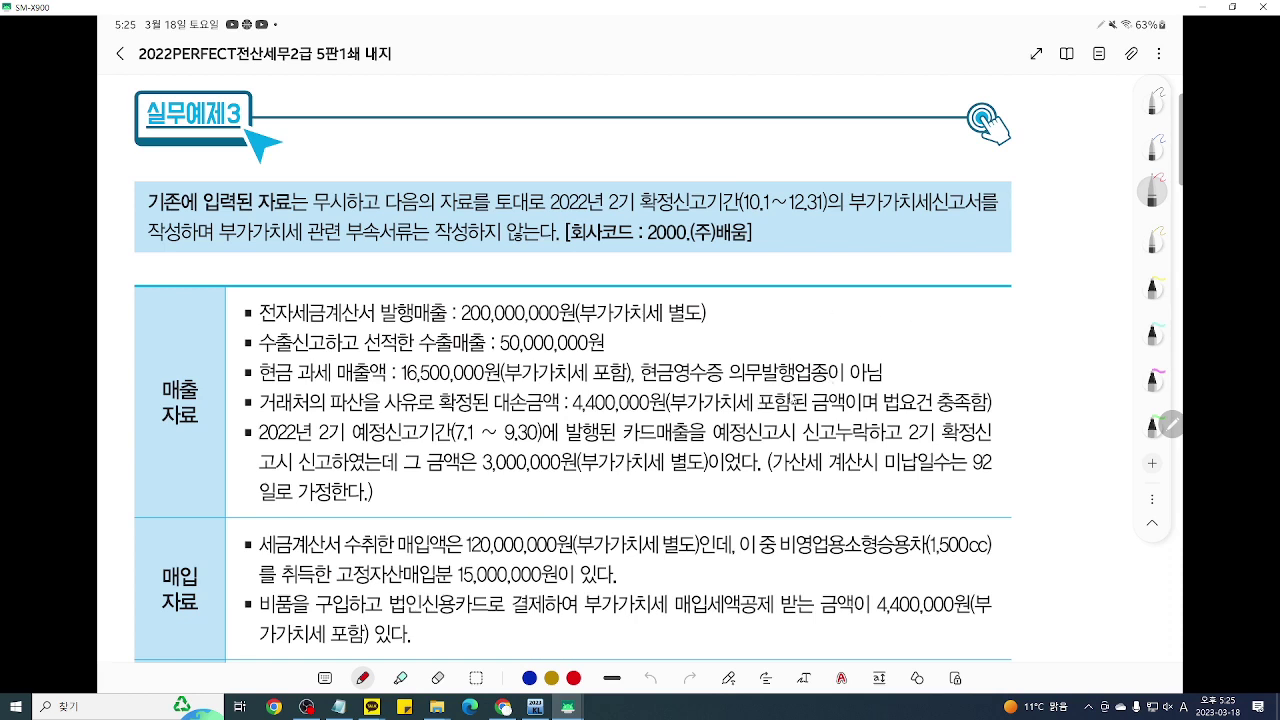
# Step: Switch to the KcLep accounting program and open the VAT return form (부가가치세신고서)
pyautogui.click(535, 706)
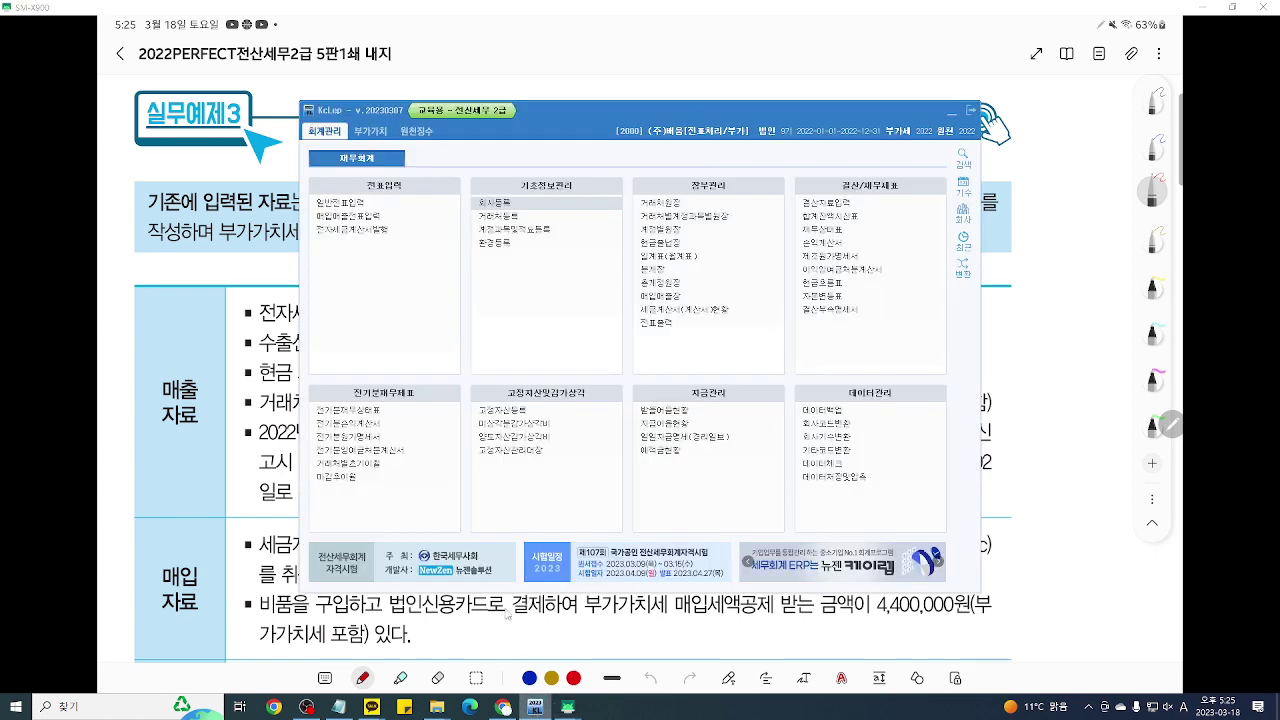
pyautogui.click(370, 131)
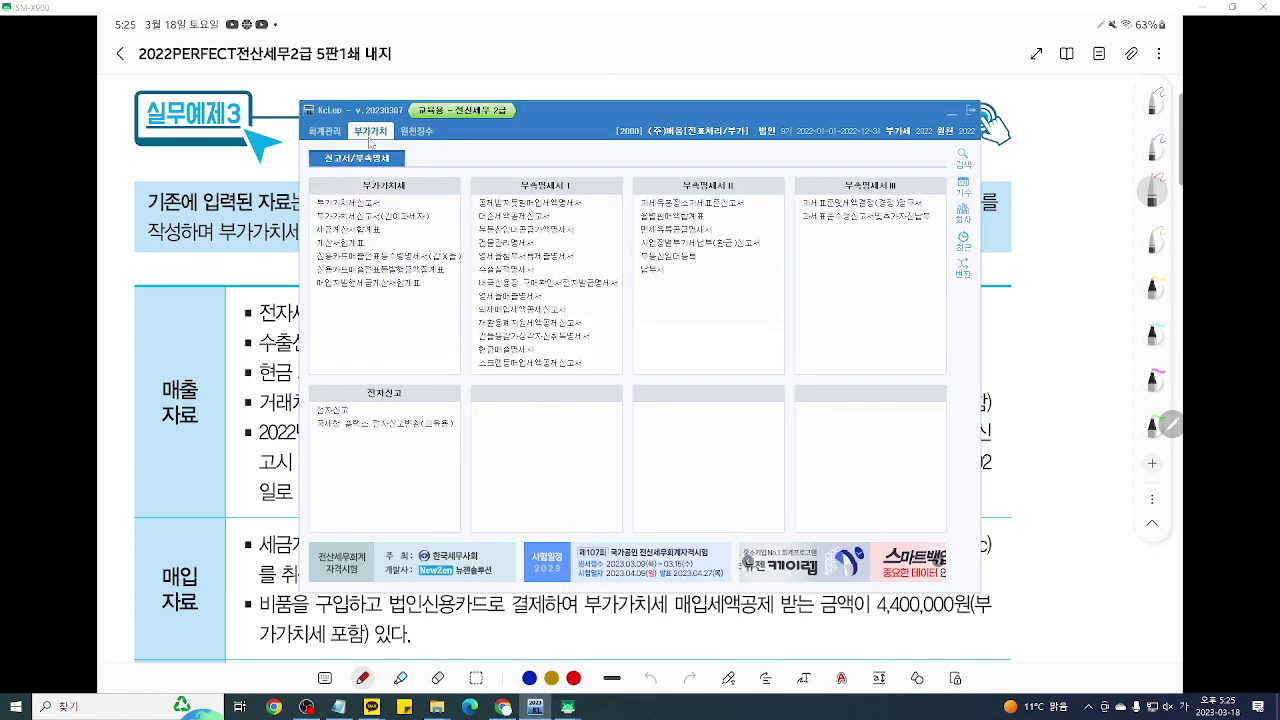
pyautogui.click(364, 204)
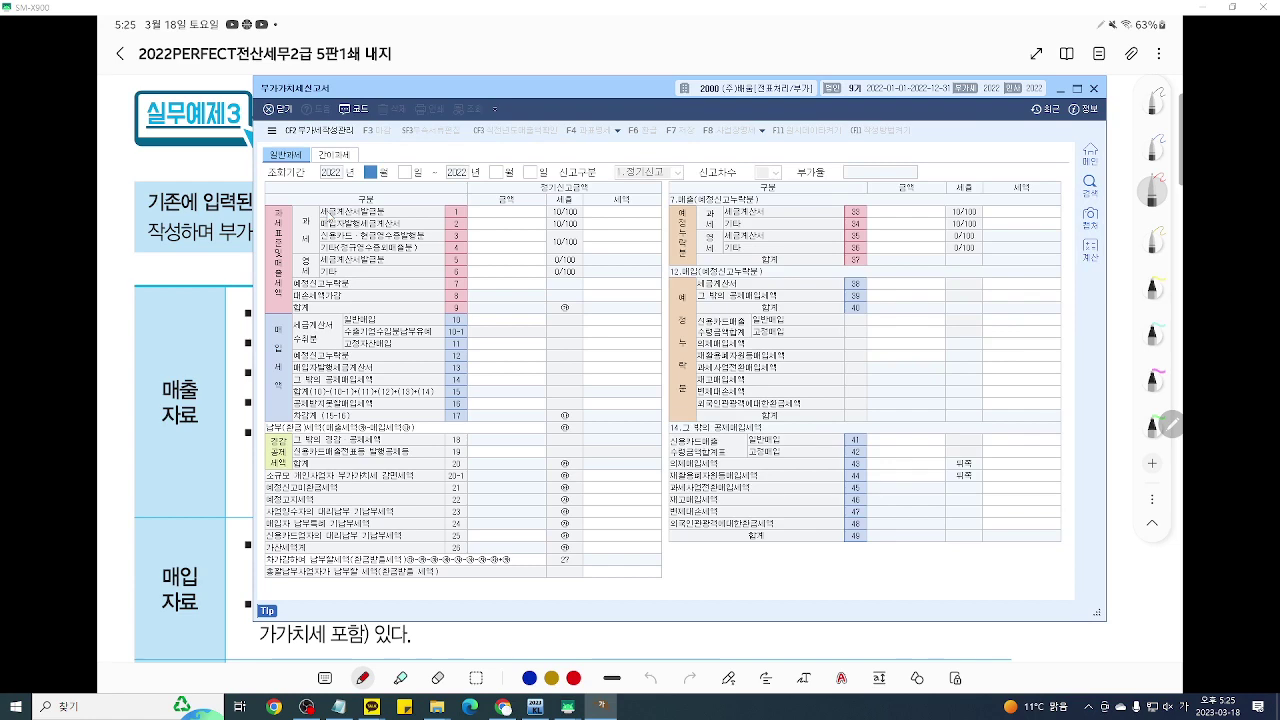
# Step: Set the VAT return's inquiry period from October 1 to December 31, 2022 and load the blank return
pyautogui.write('10')
pyautogui.press('Return')
pyautogui.press('Return')
pyautogui.write('12')
pyautogui.press('Return')
pyautogui.press('Return')
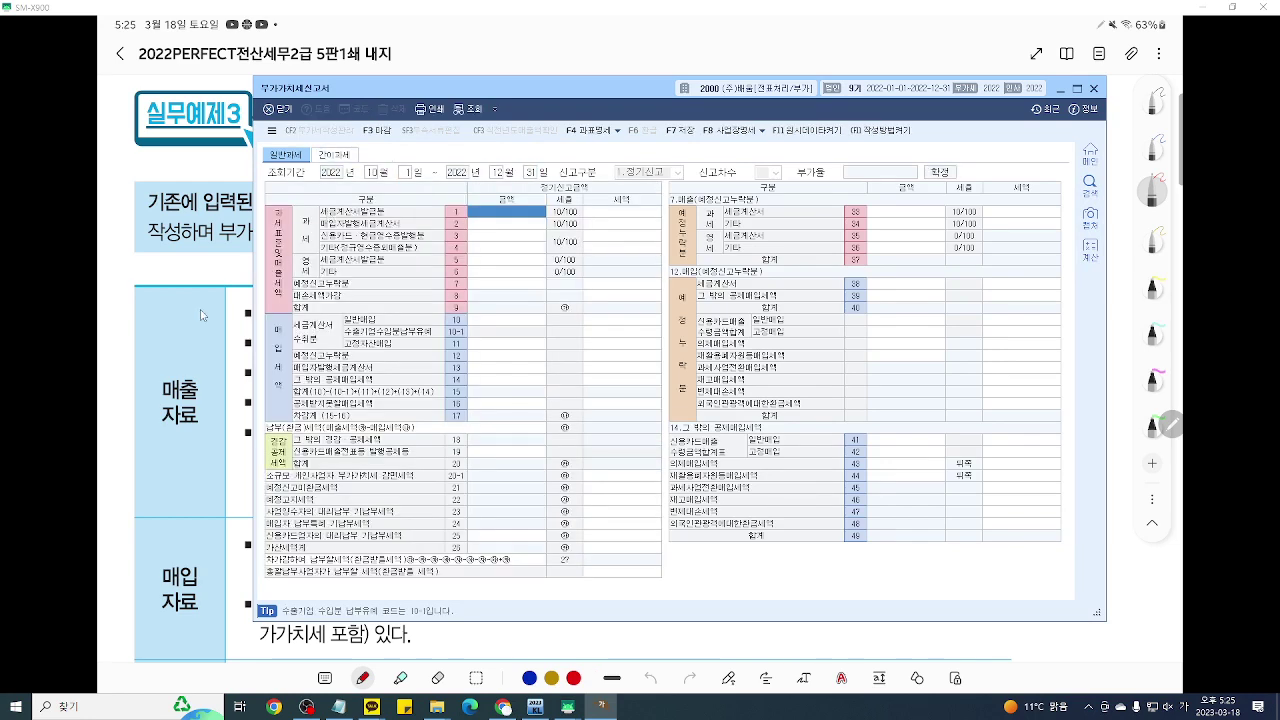
# Step: Switch to the exercise document and underline the electronic tax invoice sales item of 200,000,000 won in red
pyautogui.click(170, 295)
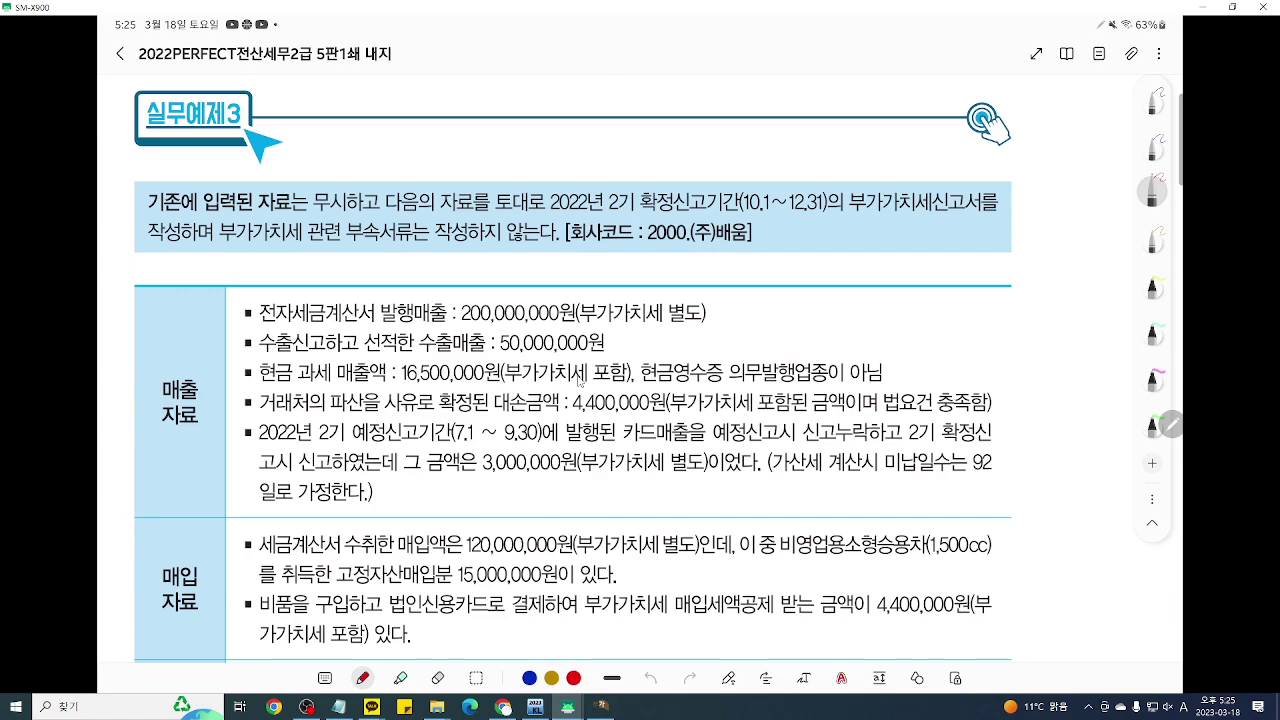
pyautogui.press('F12')
pyautogui.scroll(3, 612, 392)
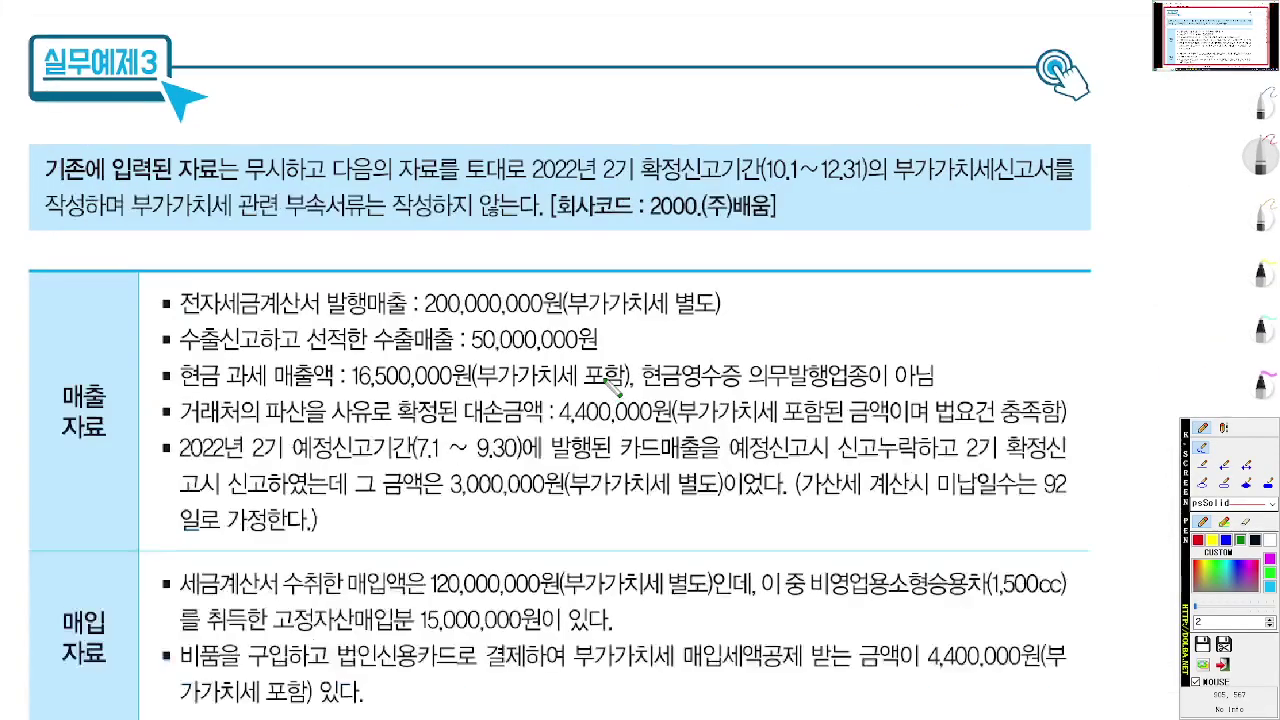
pyautogui.scroll(1, 620, 384)
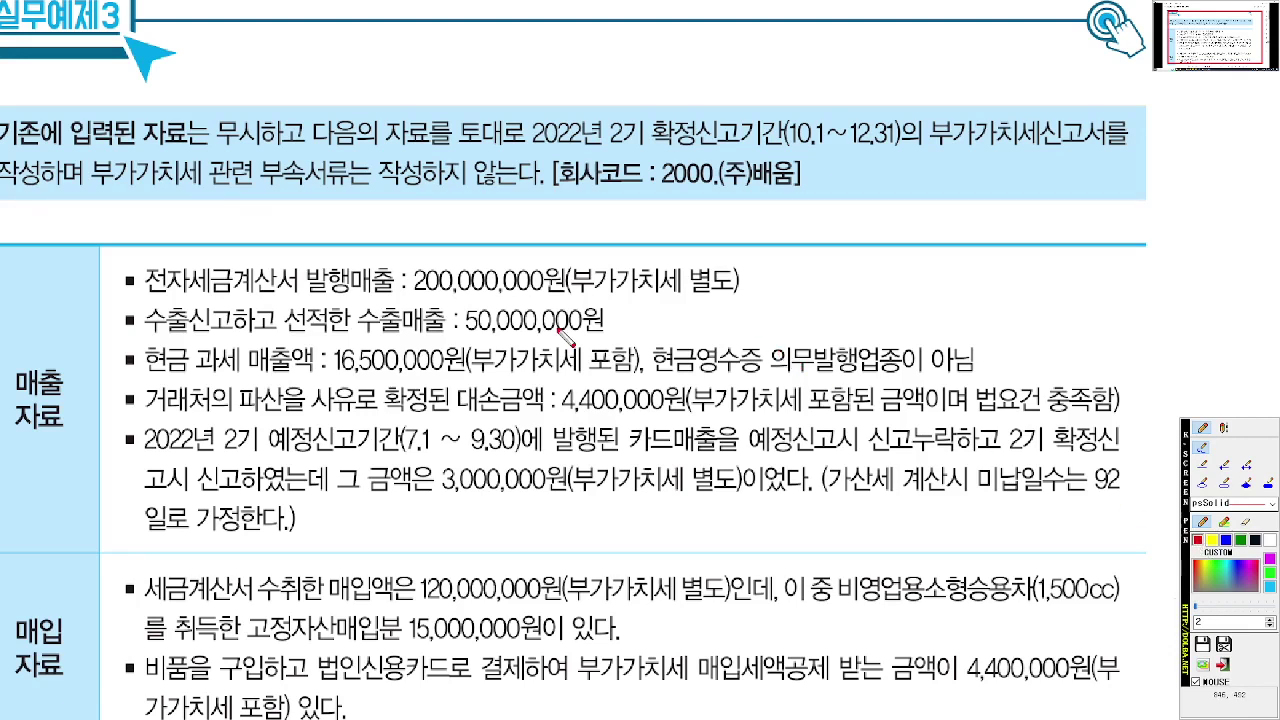
pyautogui.moveTo(142, 296); pyautogui.dragTo(846, 296)
pyautogui.moveTo(948, 299); pyautogui.dragTo(970, 296)
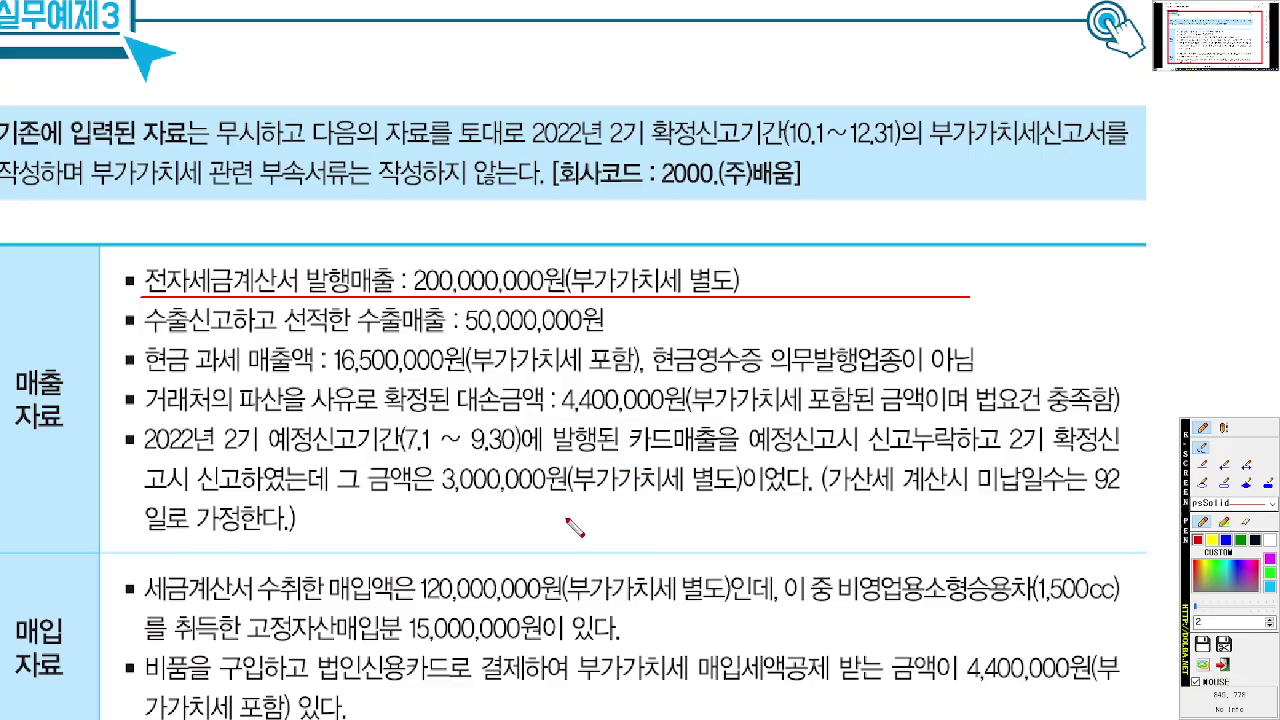
pyautogui.press('Escape')
# Step: In the VAT return, enter 200,000,000 for taxable sales with tax invoices (row 1) and 50,000,000 for other zero-rated sales (row 6)
pyautogui.click(600, 710)
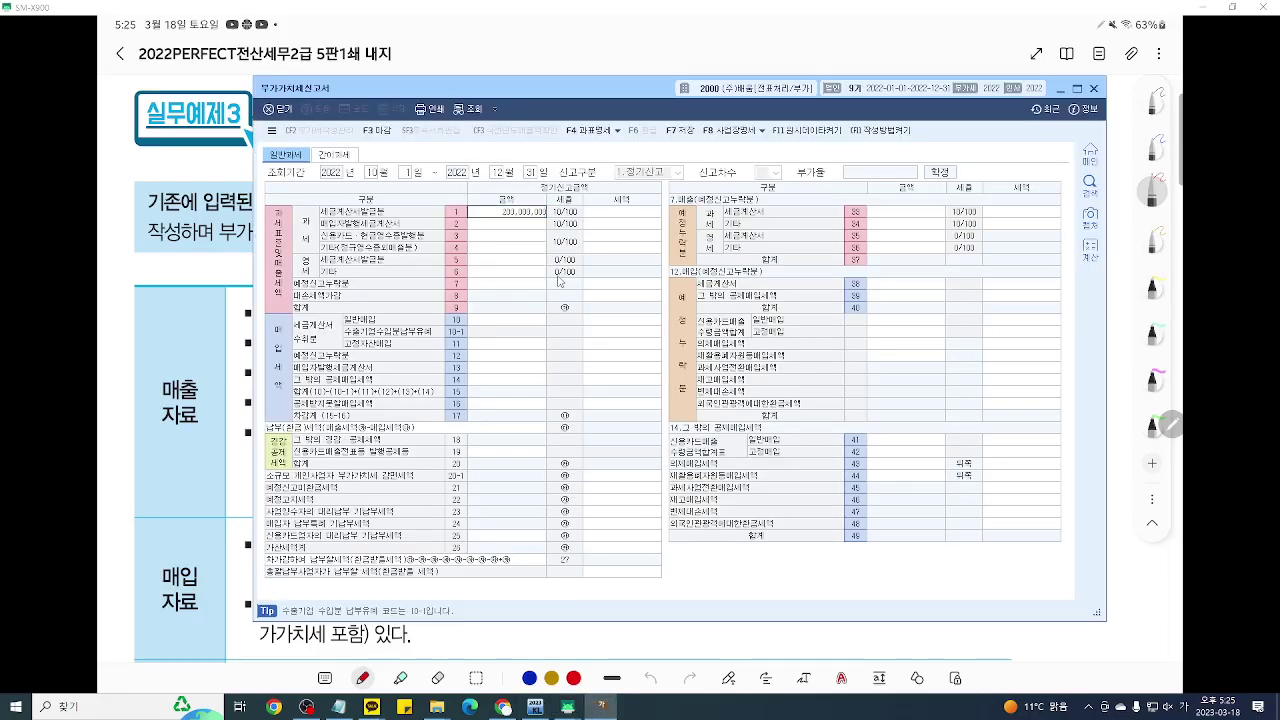
pyautogui.press('Return')
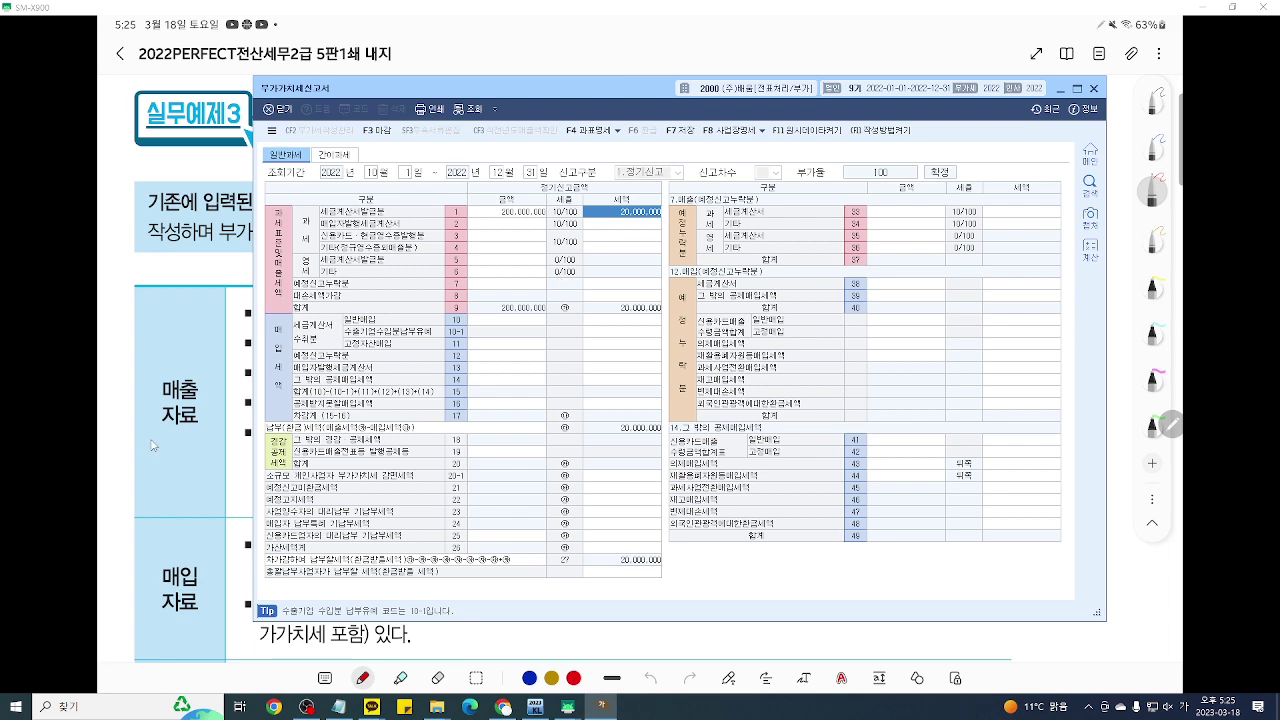
pyautogui.click(190, 405)
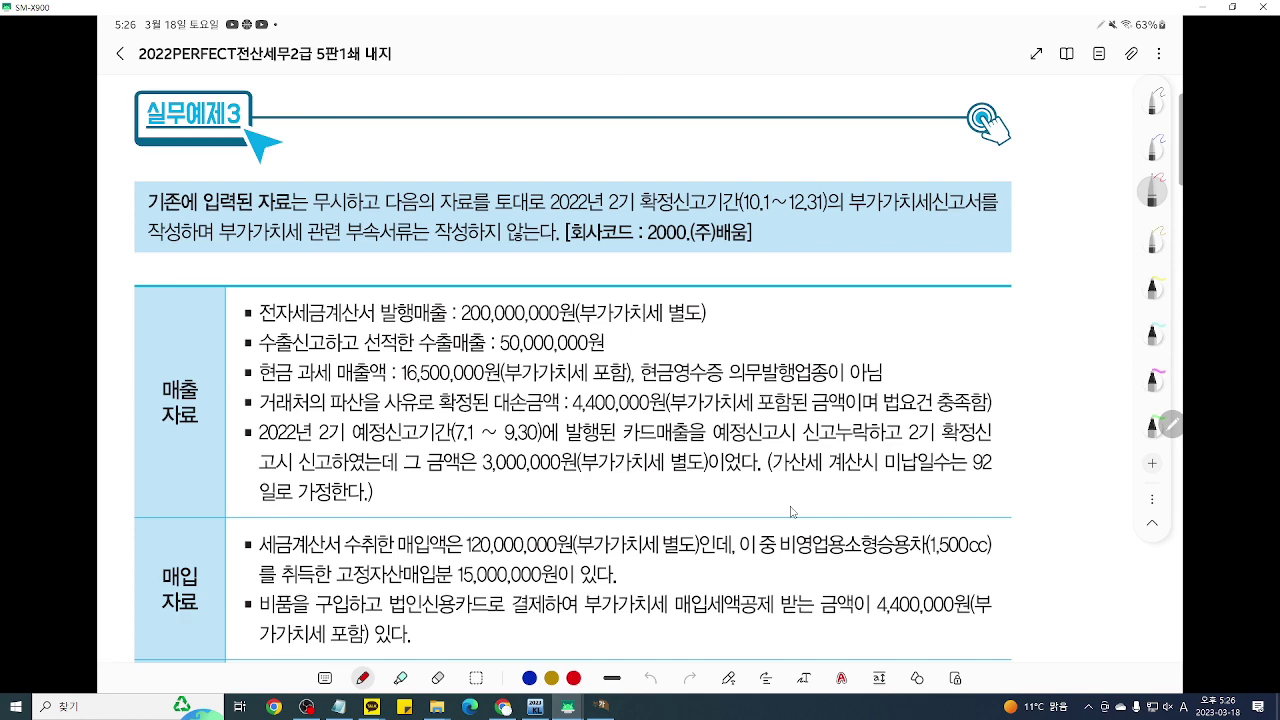
pyautogui.click(601, 706)
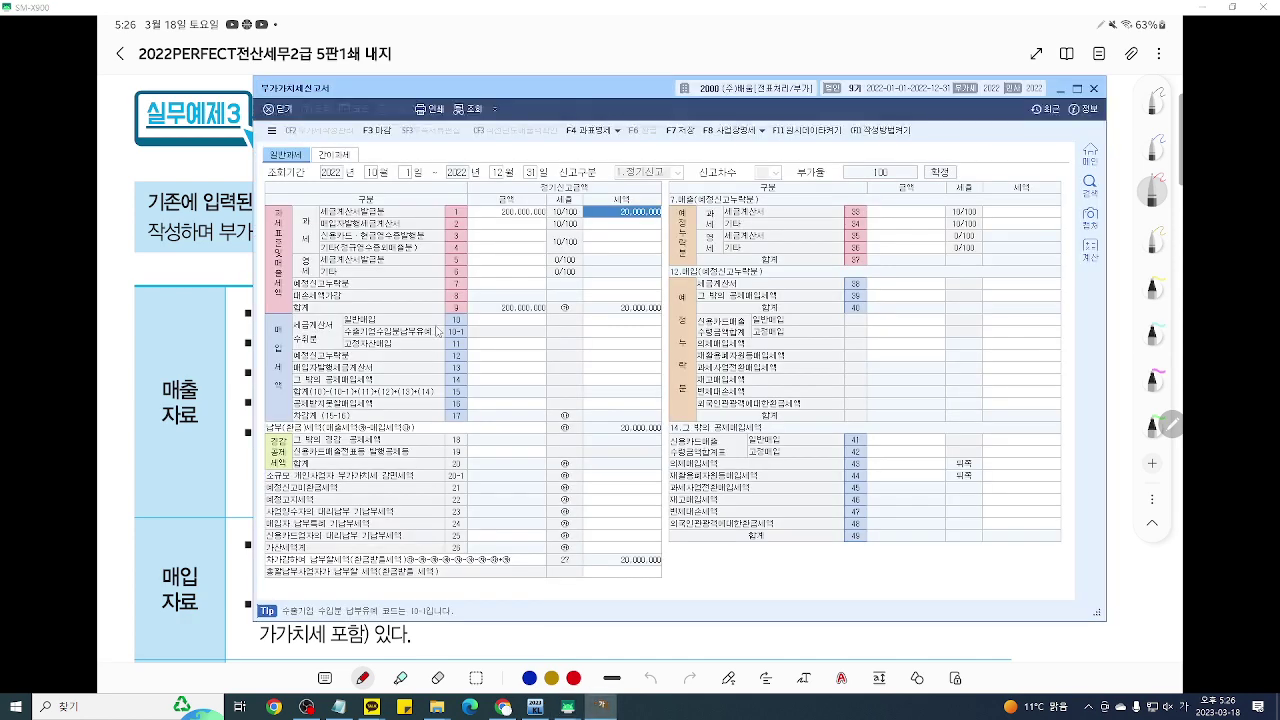
pyautogui.click(509, 273)
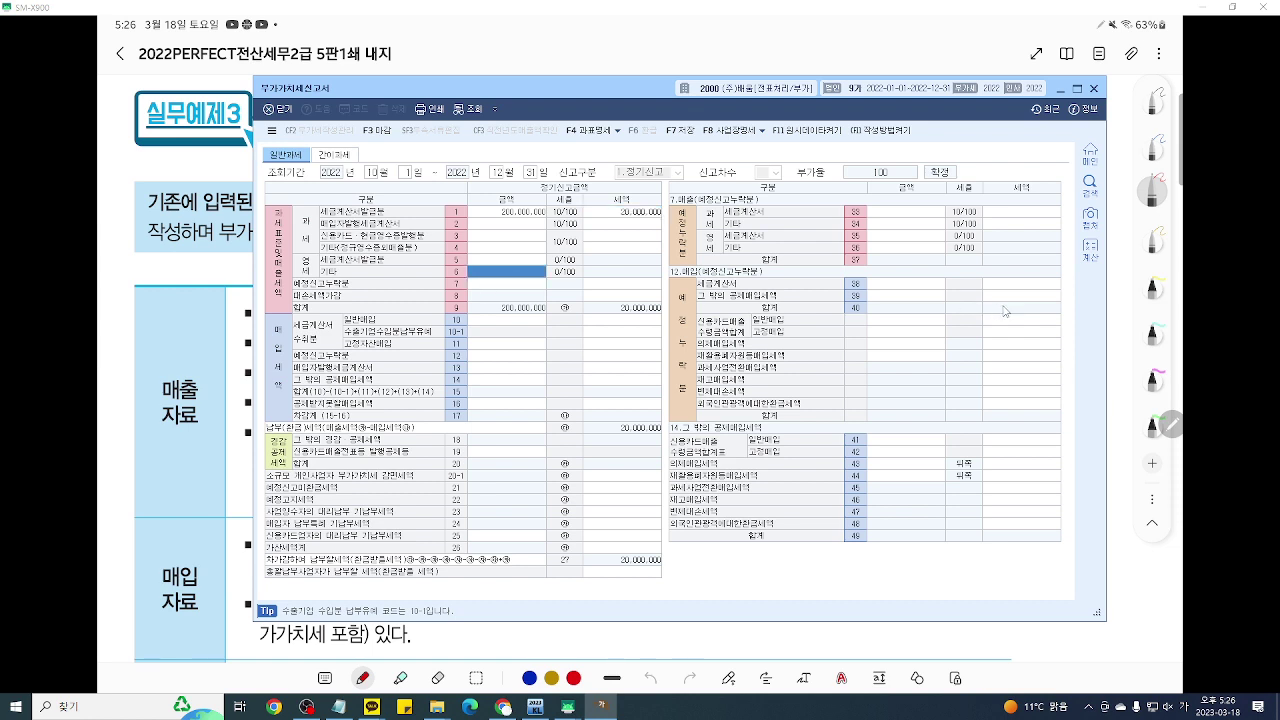
pyautogui.write('50,000,000')
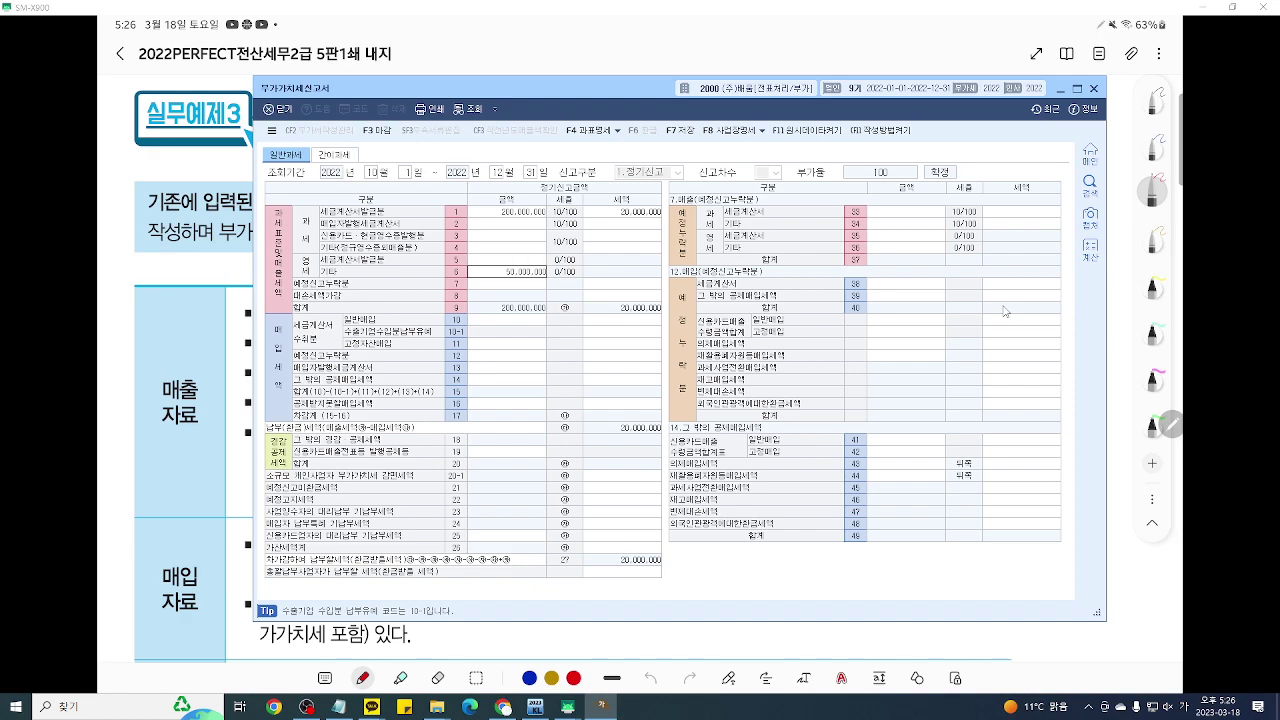
pyautogui.press('Return')
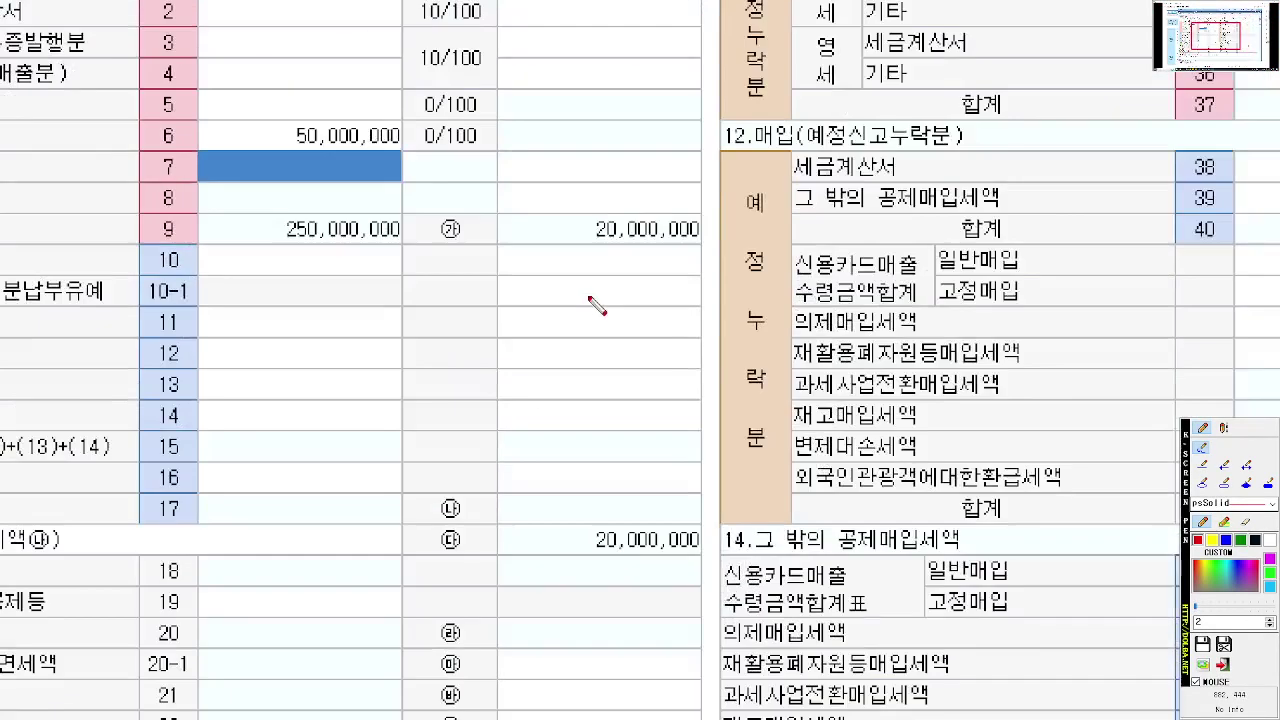
# Step: Handwrite "$20,000" in red beside the 50,000,000 won export sales item in the exercise document
pyautogui.moveTo(589, 297); pyautogui.dragTo(625, 310)
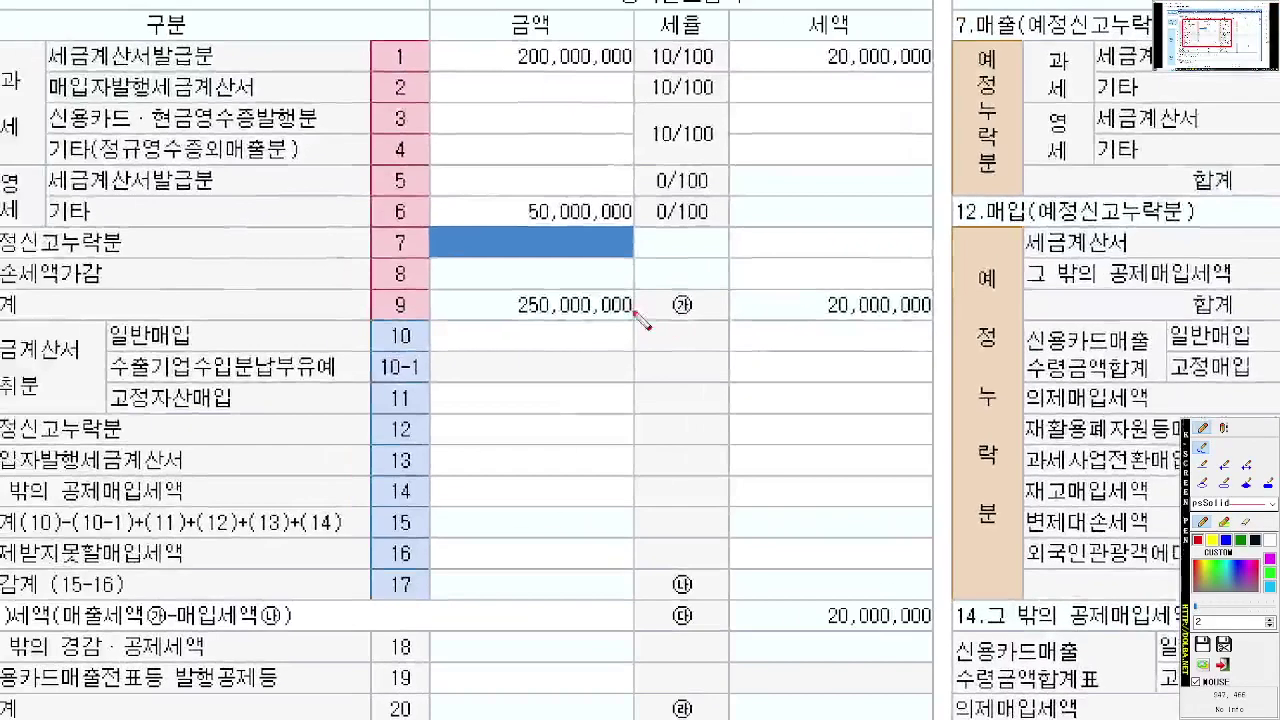
pyautogui.press('Escape')
pyautogui.click(1090, 630)
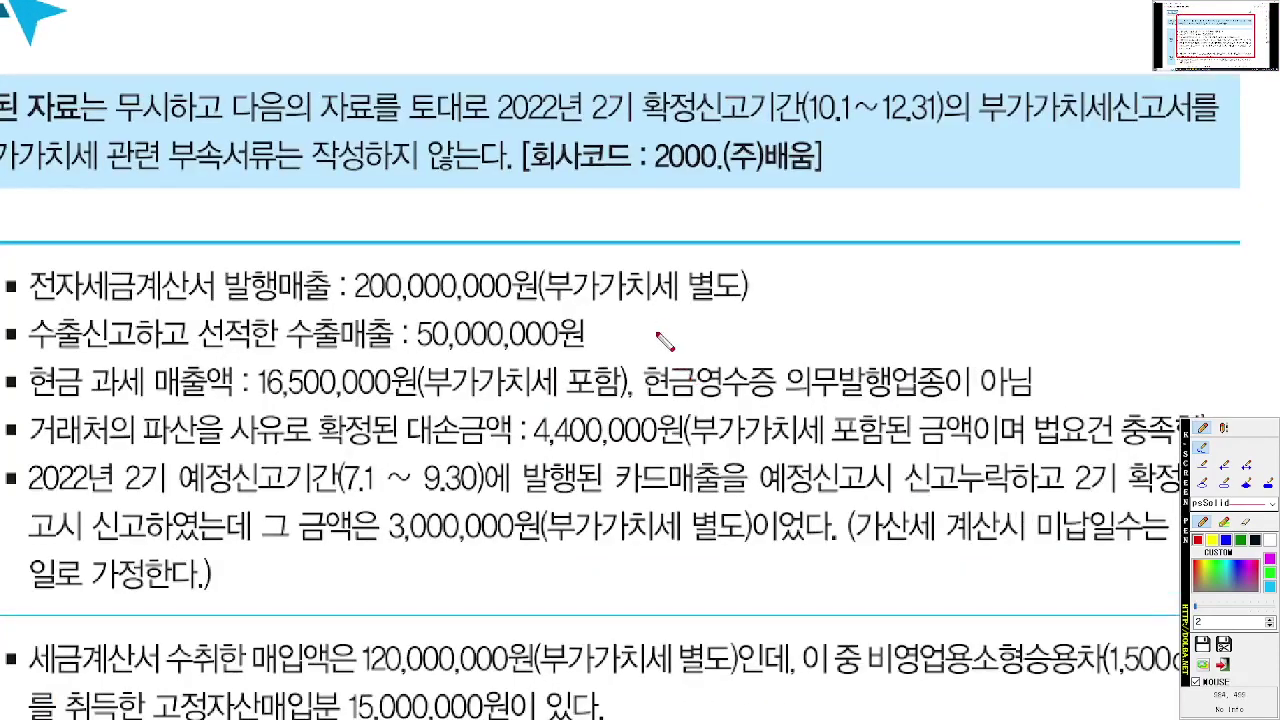
pyautogui.moveTo(626, 333)
pyautogui.mouseDown()
pyautogui.moveTo(645, 343)
pyautogui.moveTo(638, 356)
pyautogui.moveTo(702, 329)
pyautogui.moveTo(722, 344)
pyautogui.moveTo(798, 332)
pyautogui.moveTo(790, 340)
pyautogui.mouseUp()
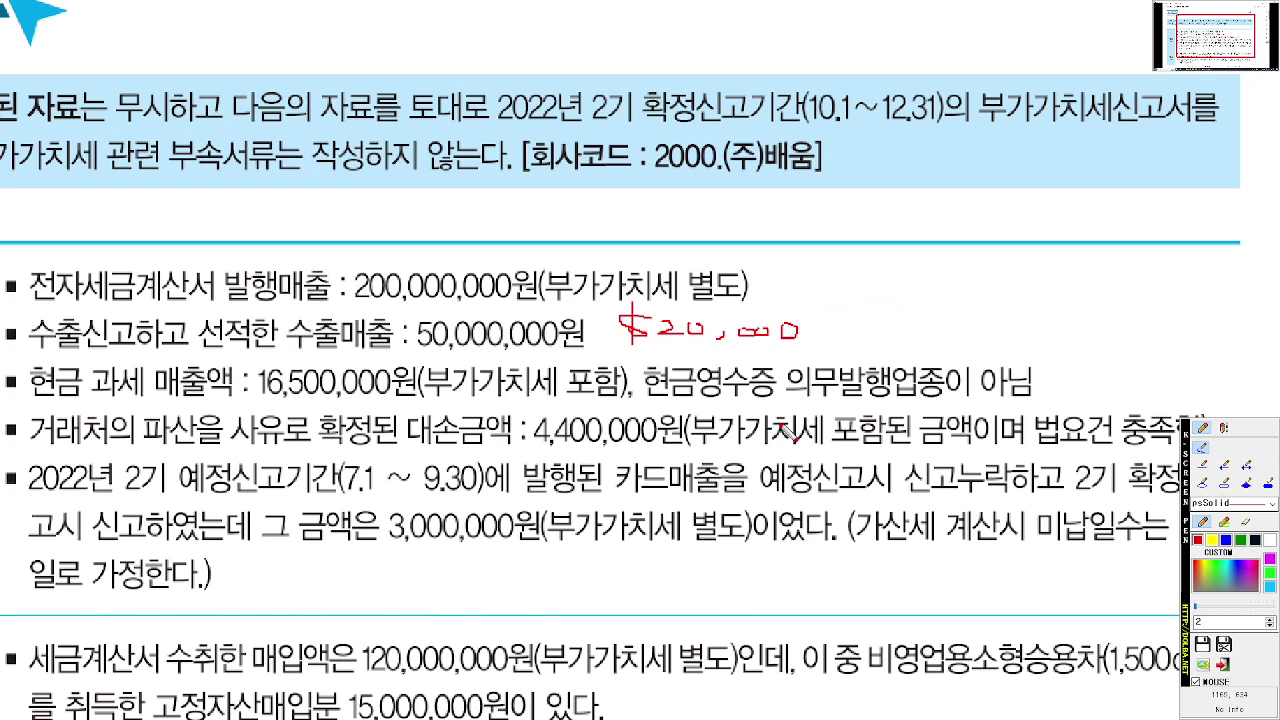
pyautogui.press('Escape')
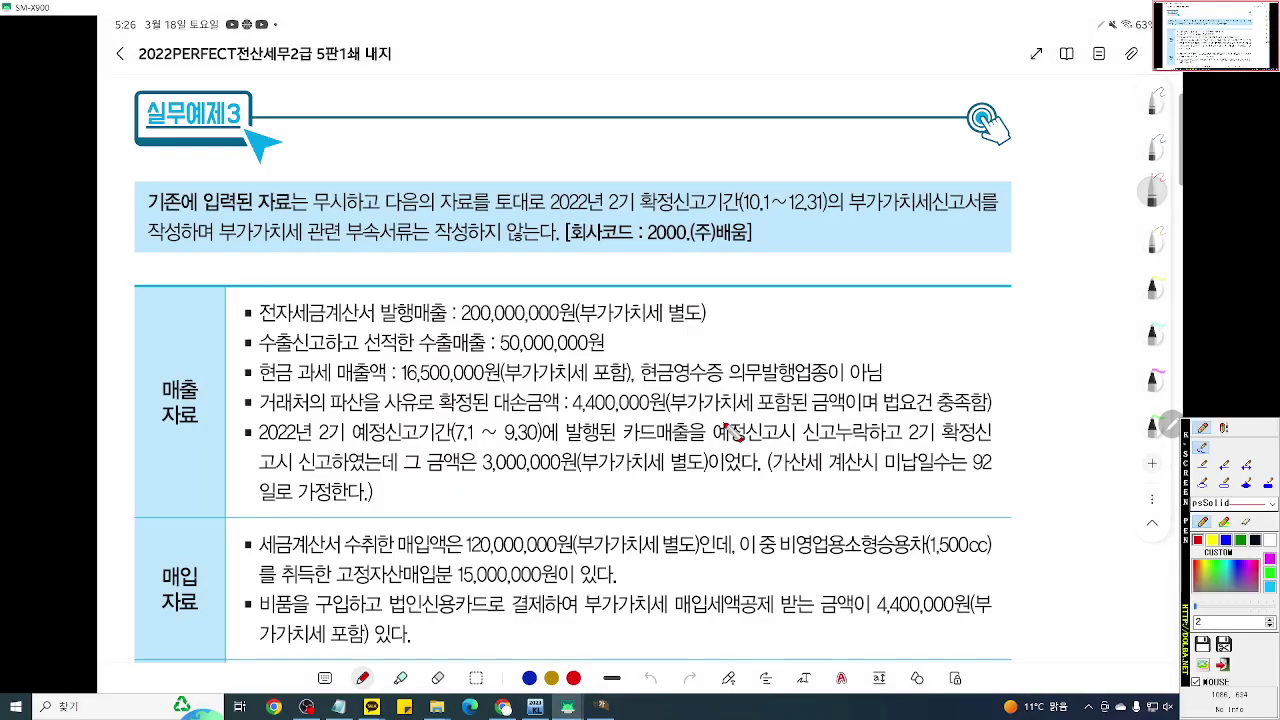
# Step: Underline in red the cash sales note "현금영수증 의무발행업종이 아님" in the exercise document
pyautogui.scroll(6, 724, 423)
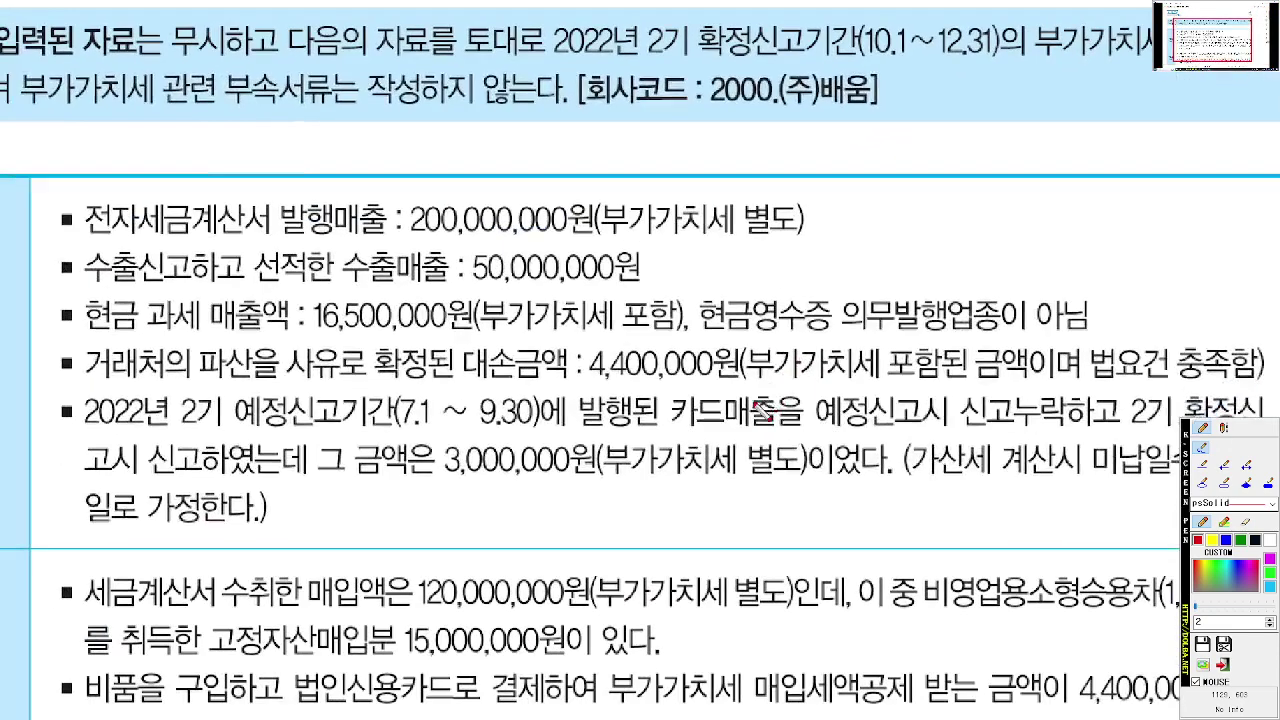
pyautogui.scroll(-4, 764, 410)
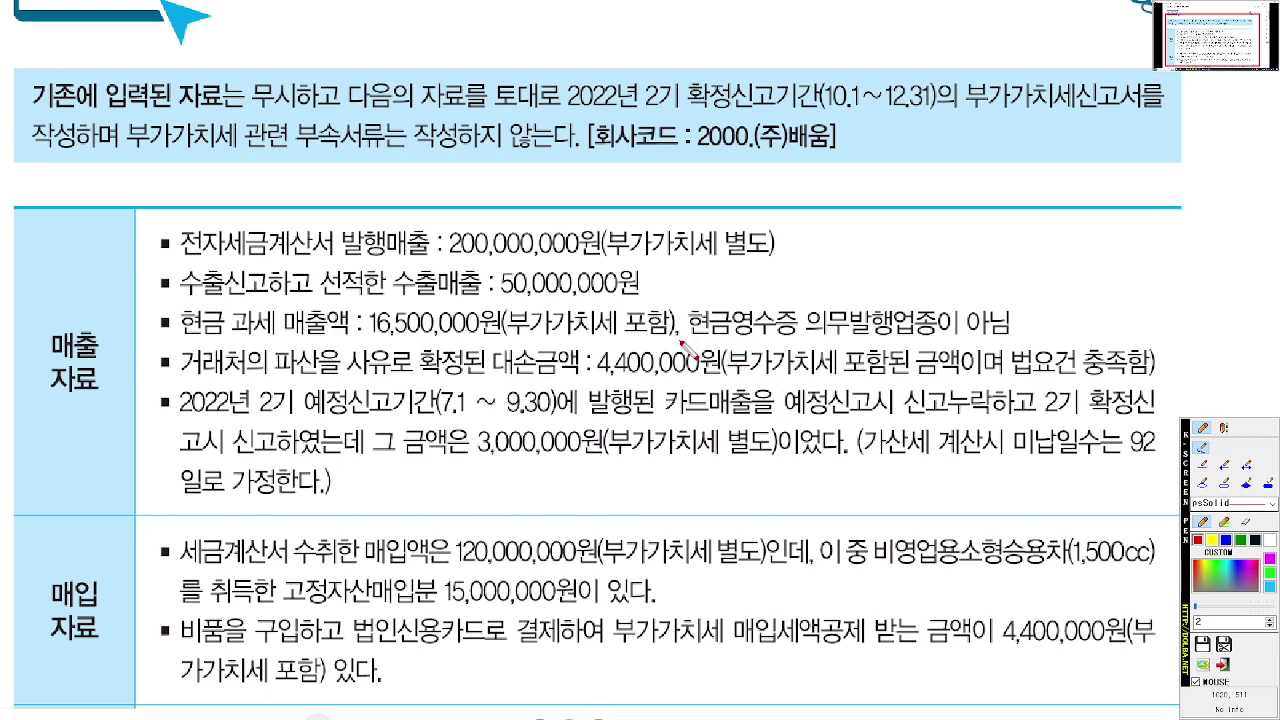
pyautogui.moveTo(688, 337); pyautogui.dragTo(1045, 338)
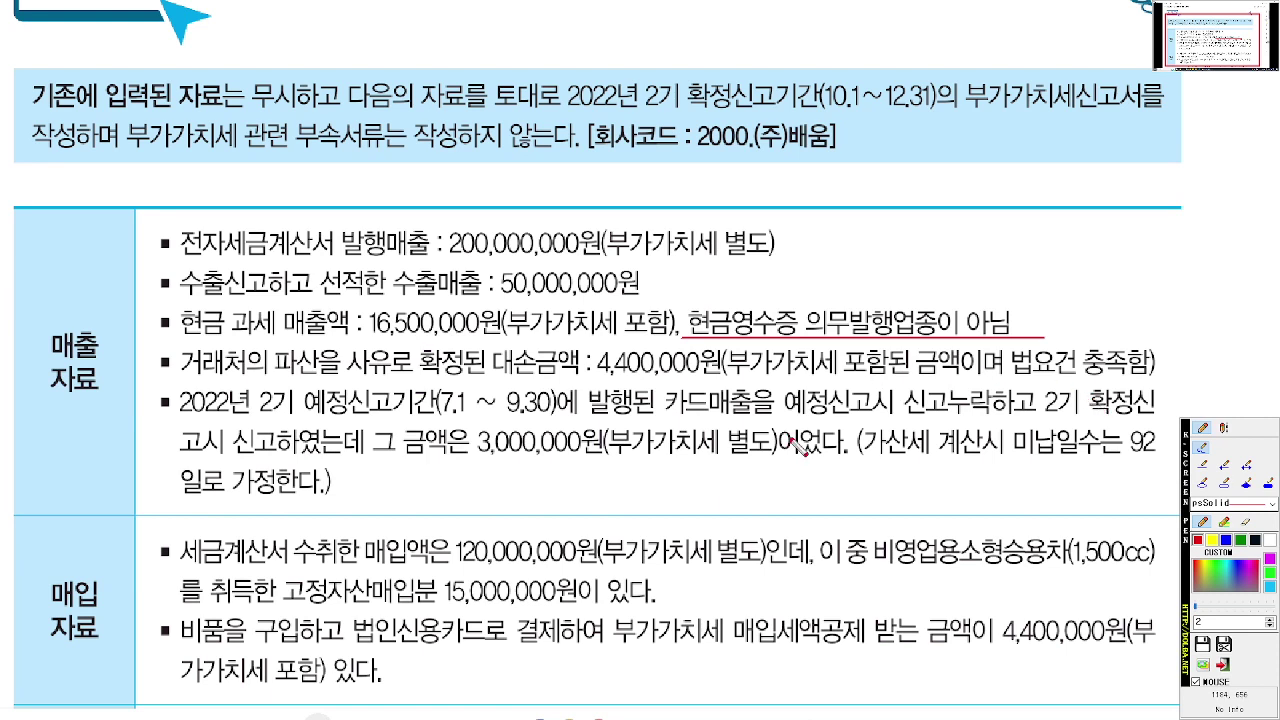
pyautogui.press('Escape')
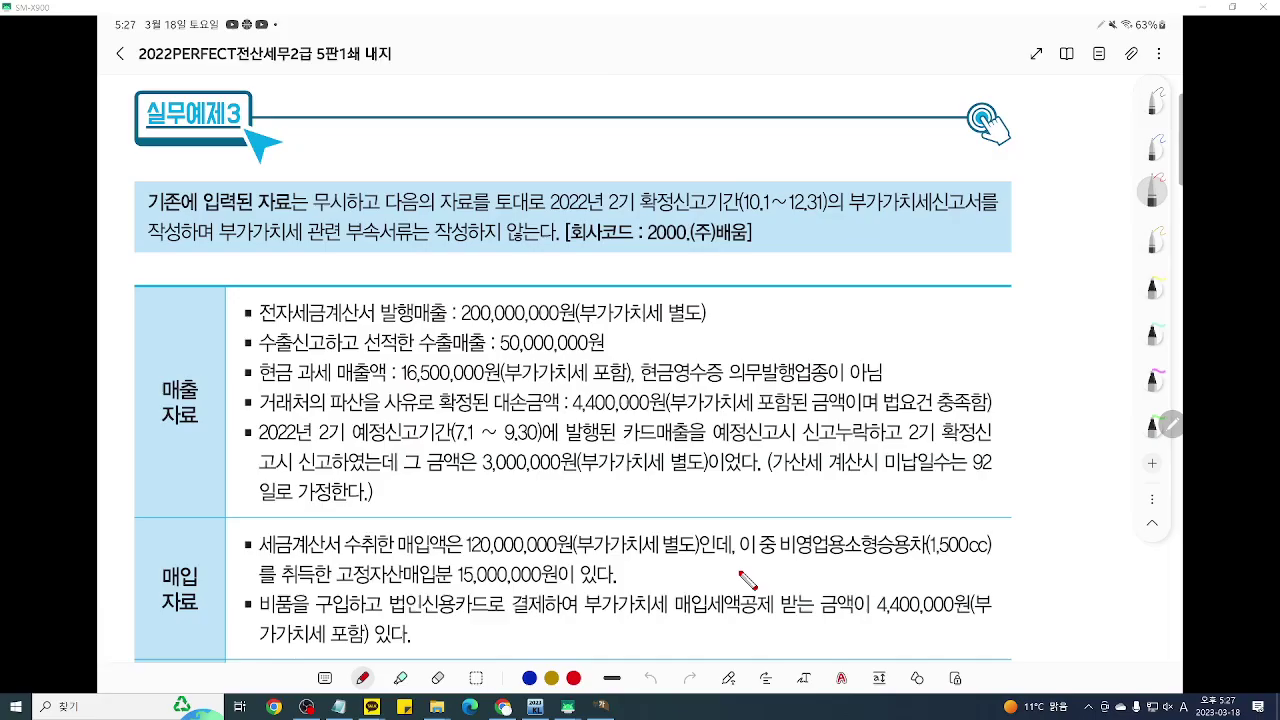
# Step: On the VAT return, circle the taxable (과세) category and underline its 기타 label in row 4 in red
pyautogui.click(601, 706)
pyautogui.hotkey('ctrl', '2')
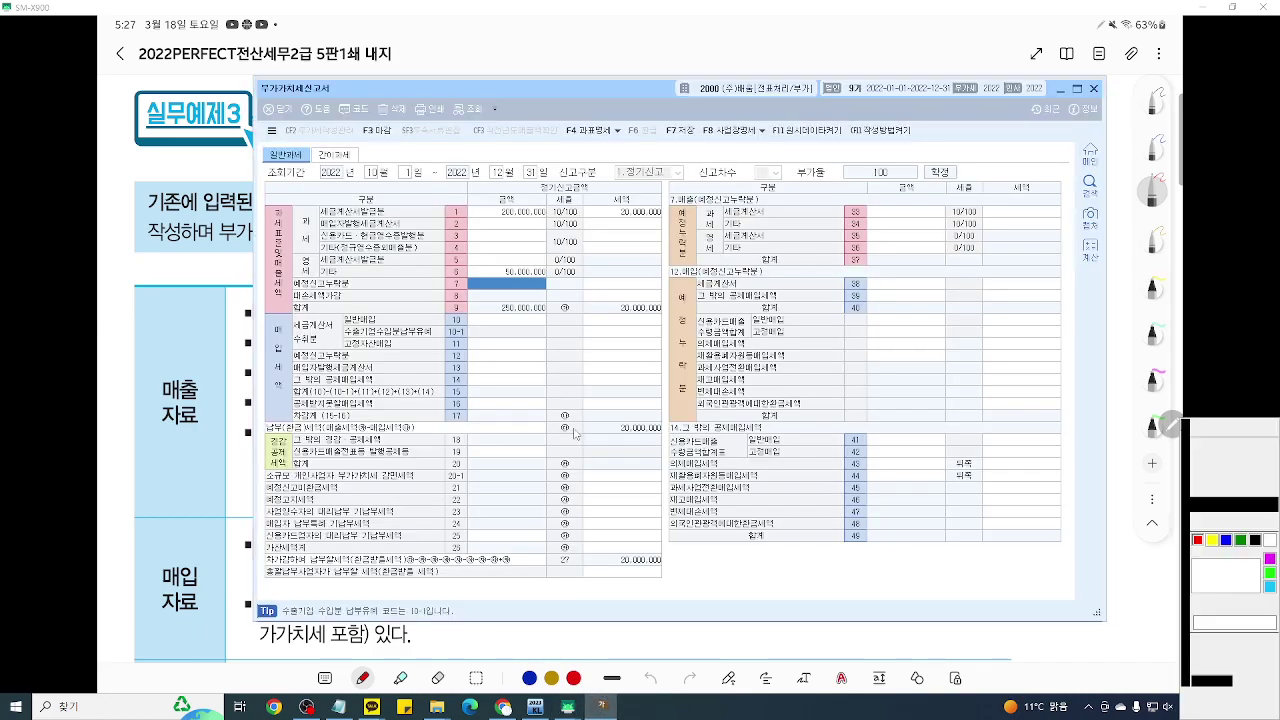
pyautogui.scroll(5, 604, 358)
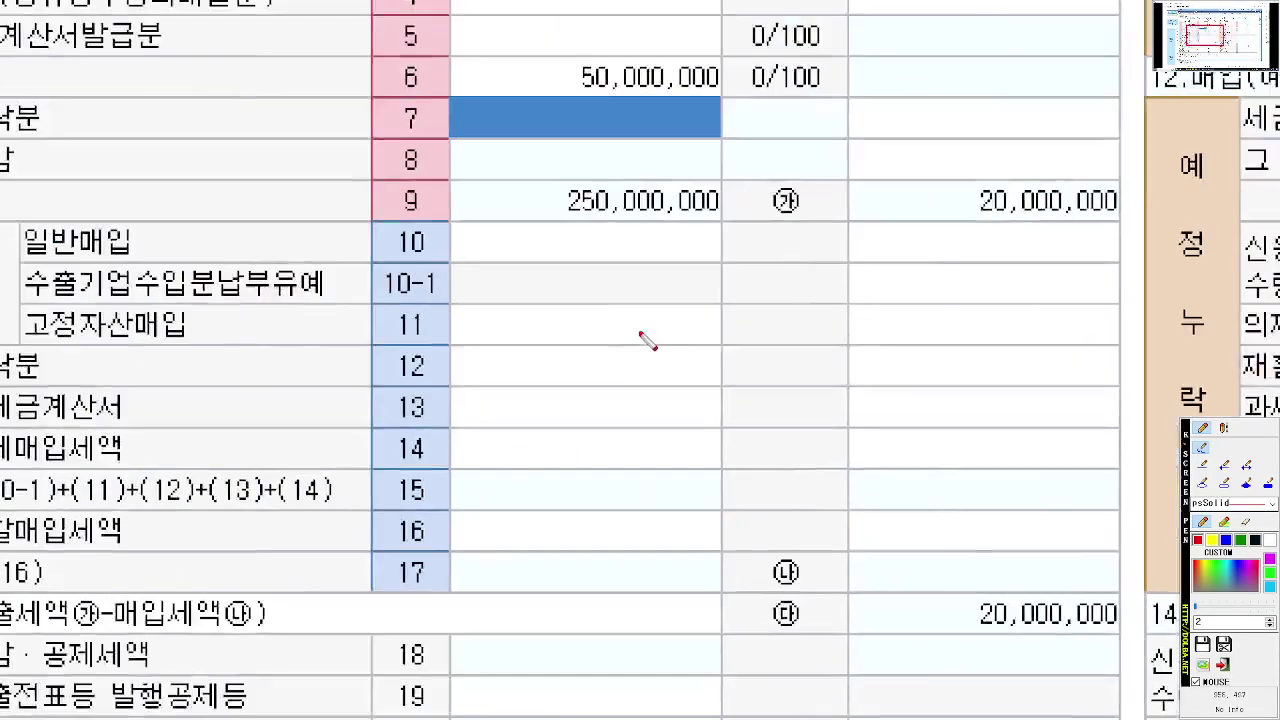
pyautogui.scroll(3, 500, 391)
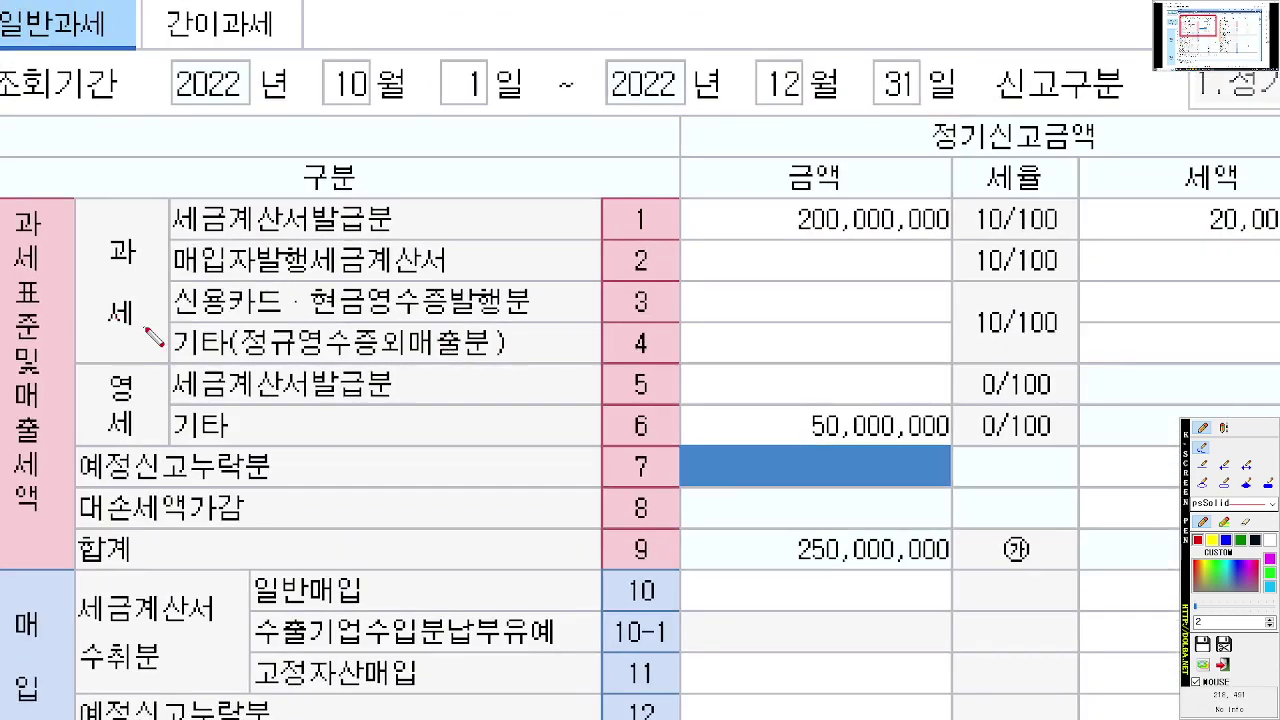
pyautogui.moveTo(155, 342)
pyautogui.mouseDown()
pyautogui.moveTo(117, 346)
pyautogui.moveTo(124, 228)
pyautogui.moveTo(158, 348)
pyautogui.mouseUp()
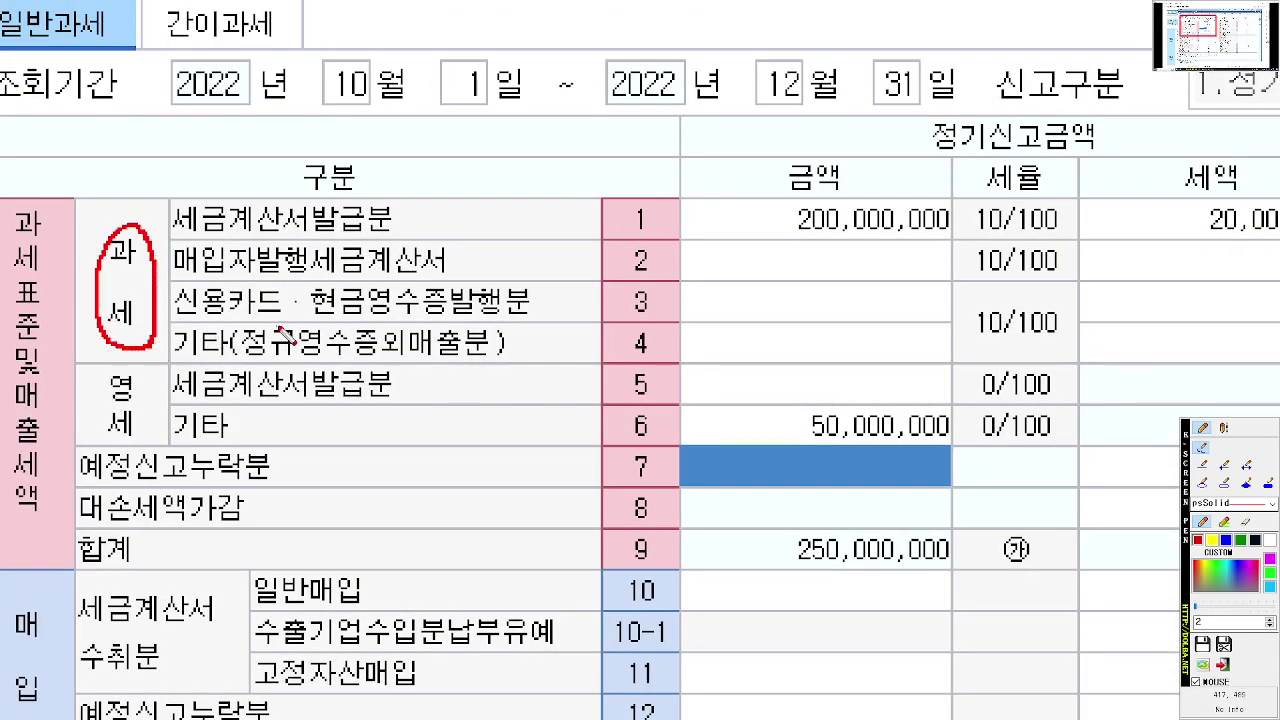
pyautogui.moveTo(174, 356); pyautogui.dragTo(246, 354)
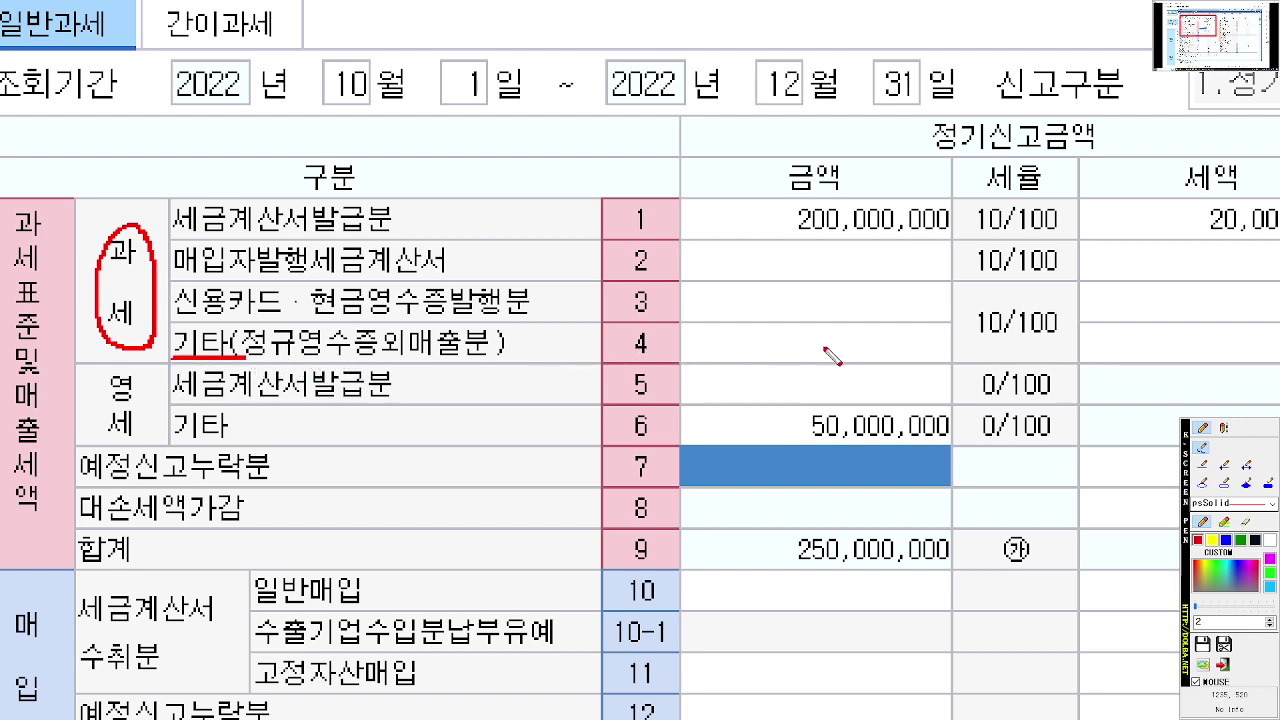
pyautogui.moveTo(906, 364)
pyautogui.mouseDown()
pyautogui.moveTo(797, 365)
pyautogui.moveTo(870, 331)
pyautogui.moveTo(745, 392)
pyautogui.mouseUp()
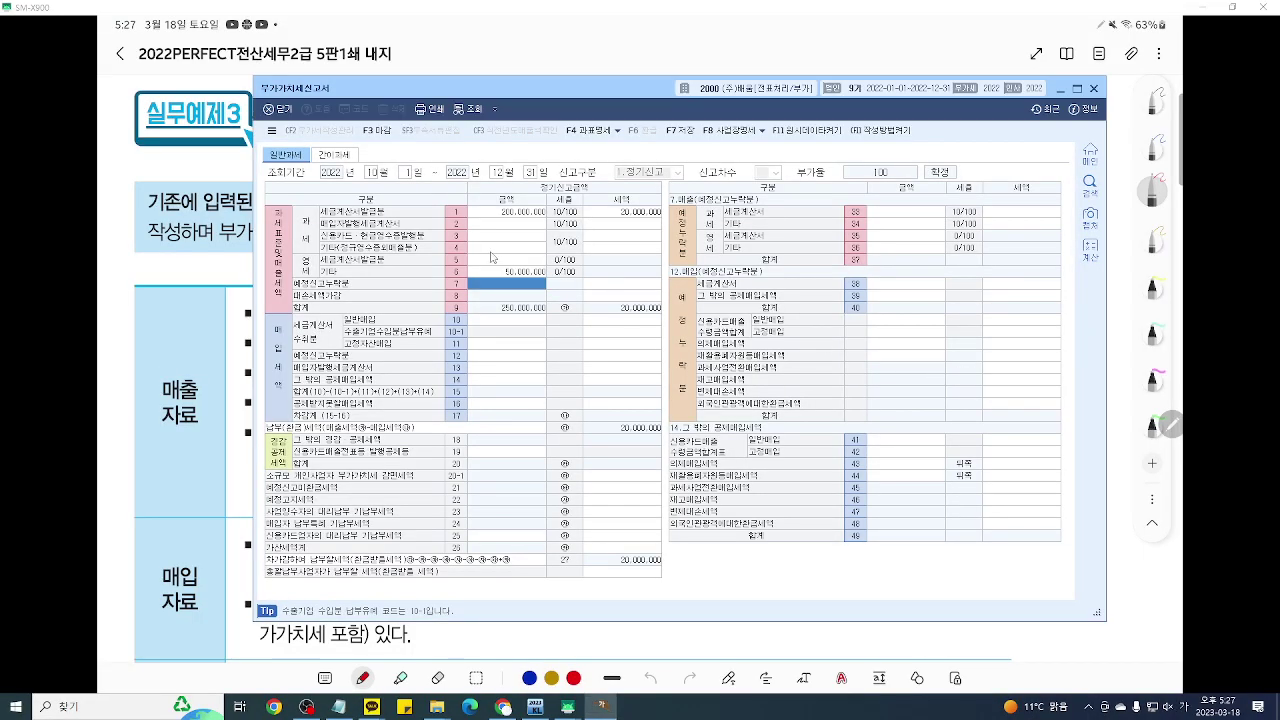
# Step: Enter 15,000,000 for taxable other sales without regular receipts (기타, 정규영수증외매출분, row 4)
pyautogui.click(793, 396)
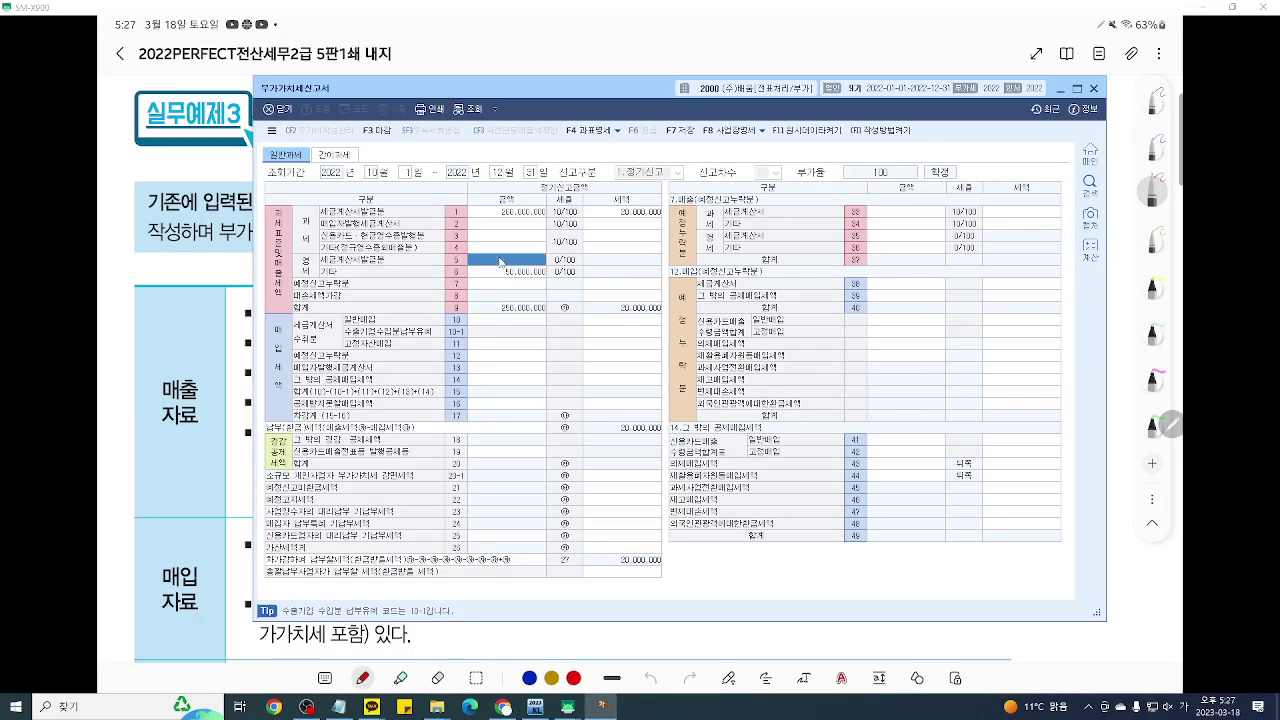
pyautogui.click(522, 252)
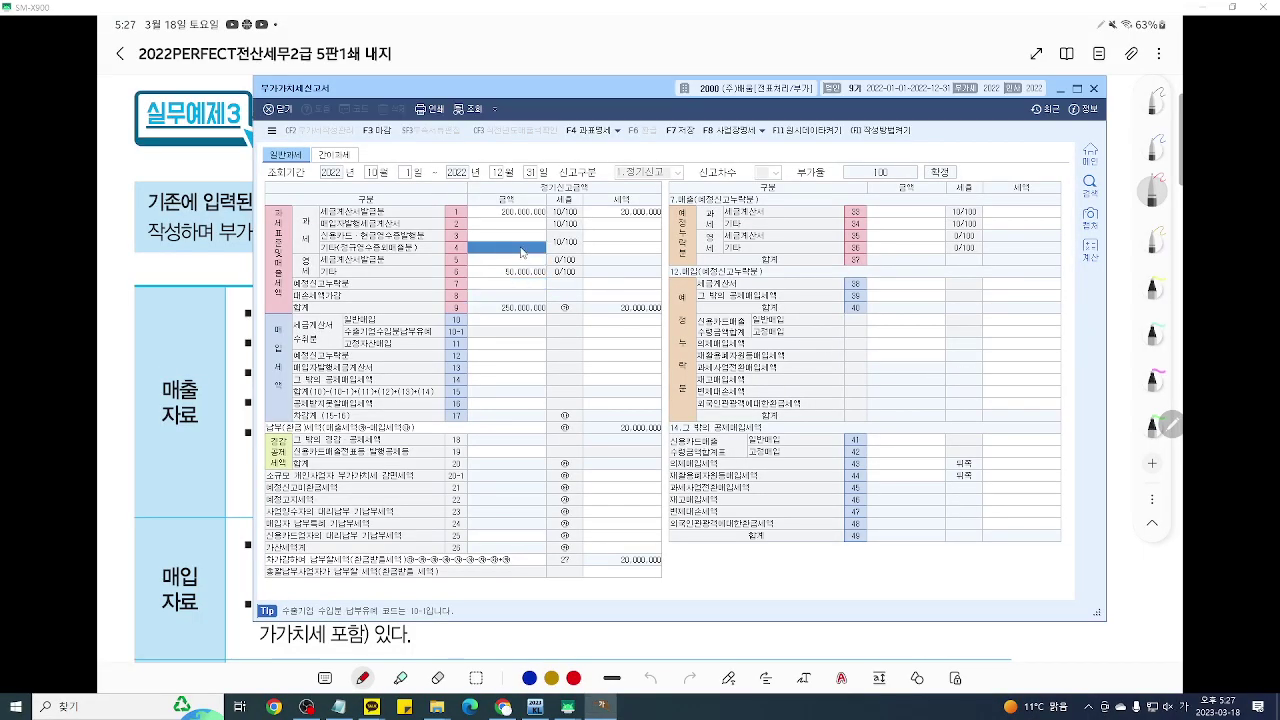
pyautogui.write('15000000')
pyautogui.press('Return')
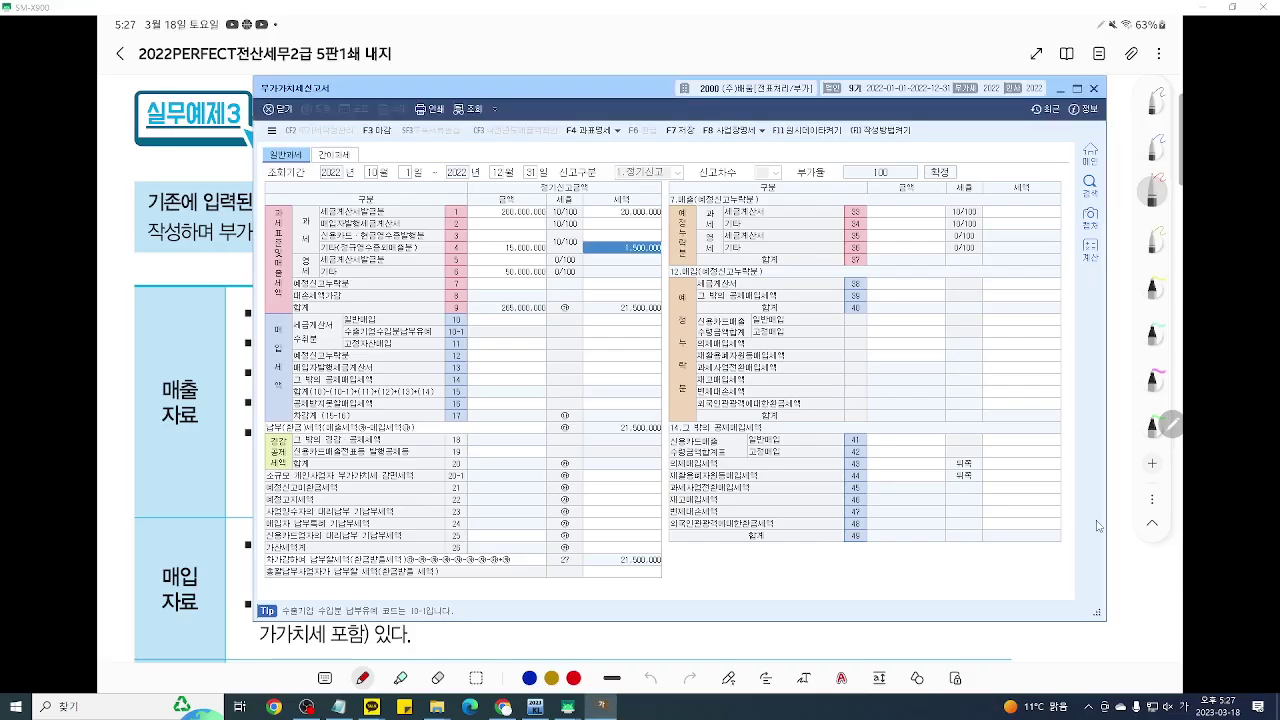
# Step: Read the remaining sales, purchase and other data in the exercise document, and return to the VAT return
pyautogui.click(1127, 533)
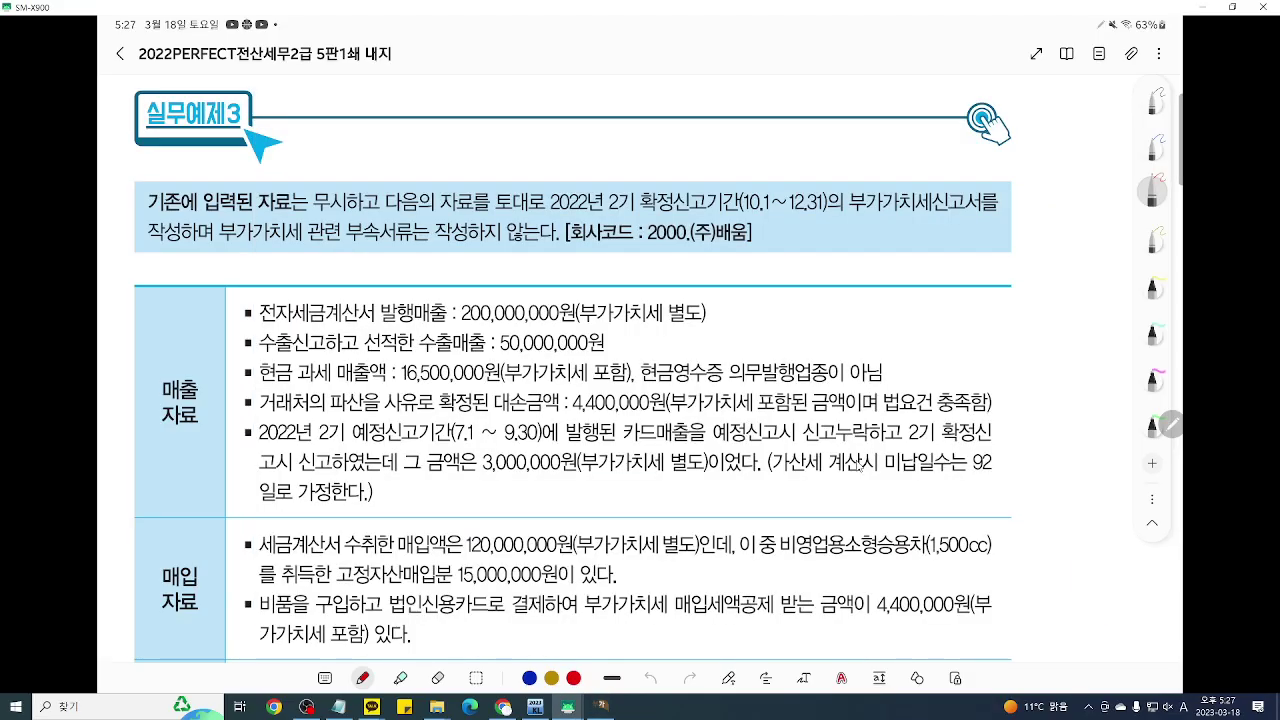
pyautogui.scroll(-1, 857, 465)
pyautogui.scroll(-1, 857, 465)
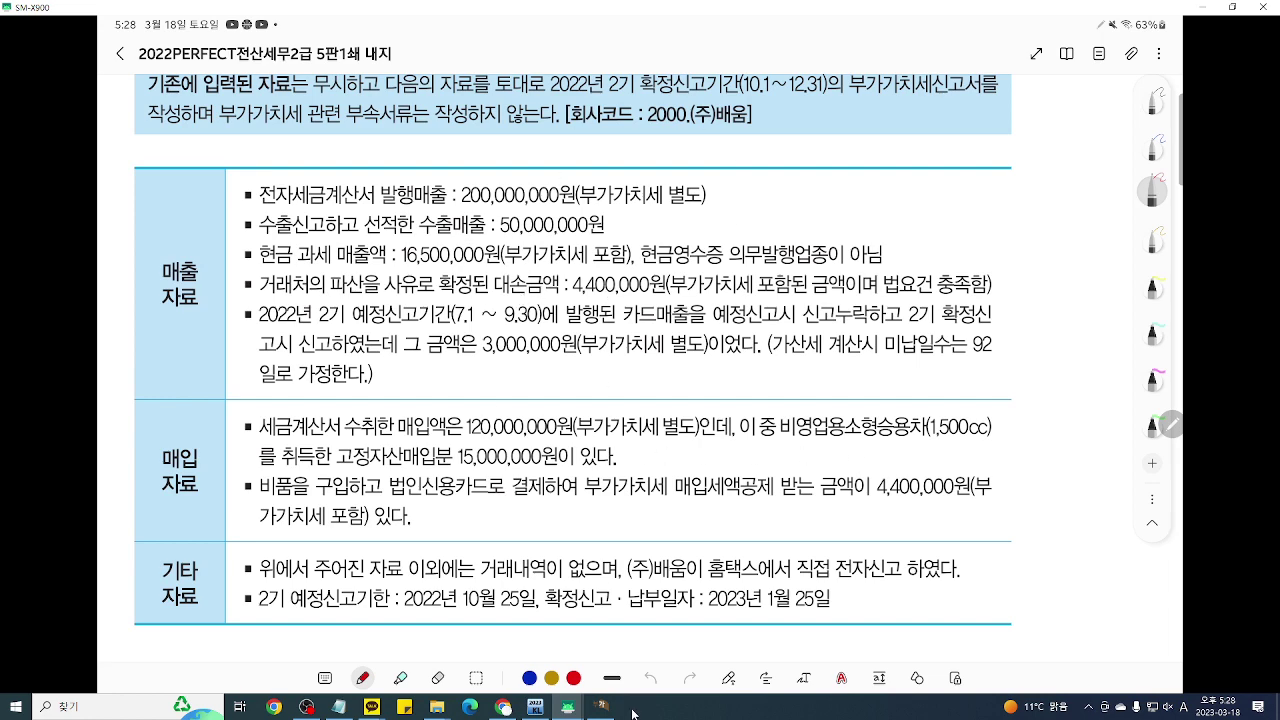
pyautogui.click(601, 706)
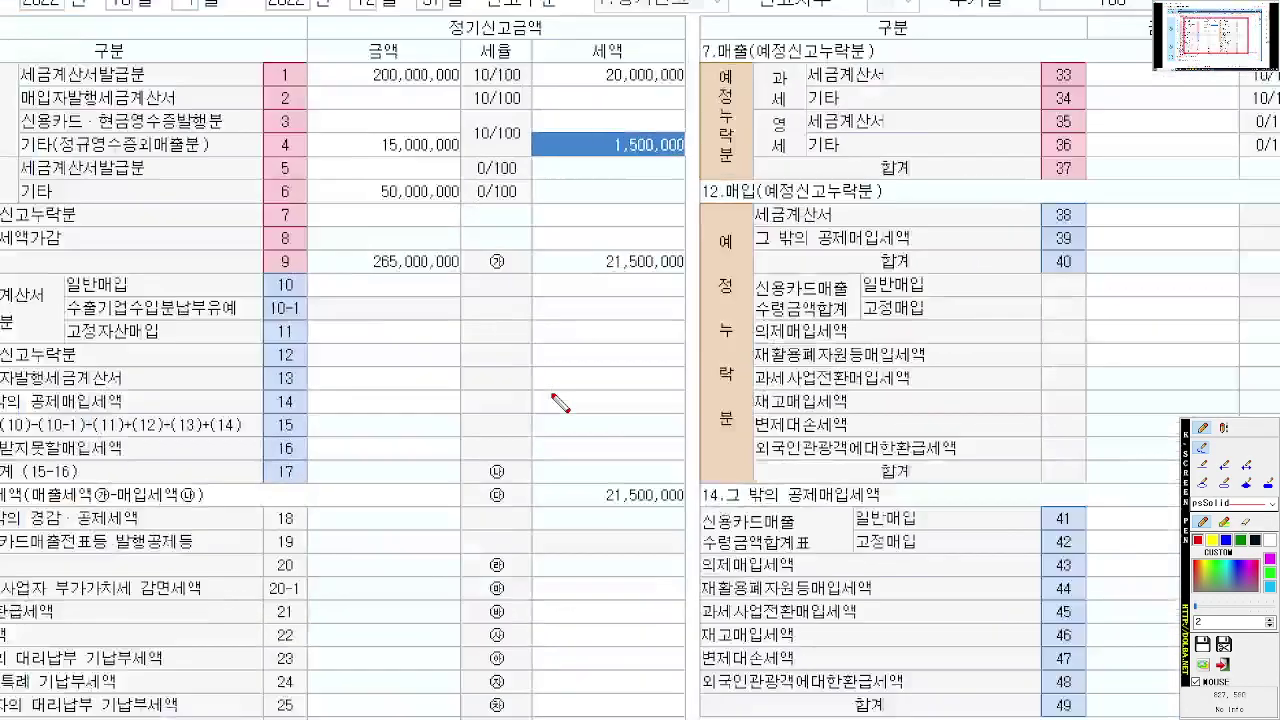
# Step: Examine the confirmed bad debt (대손금액) item in the exercise document's sales data
pyautogui.moveTo(107, 356); pyautogui.dragTo(522, 357)
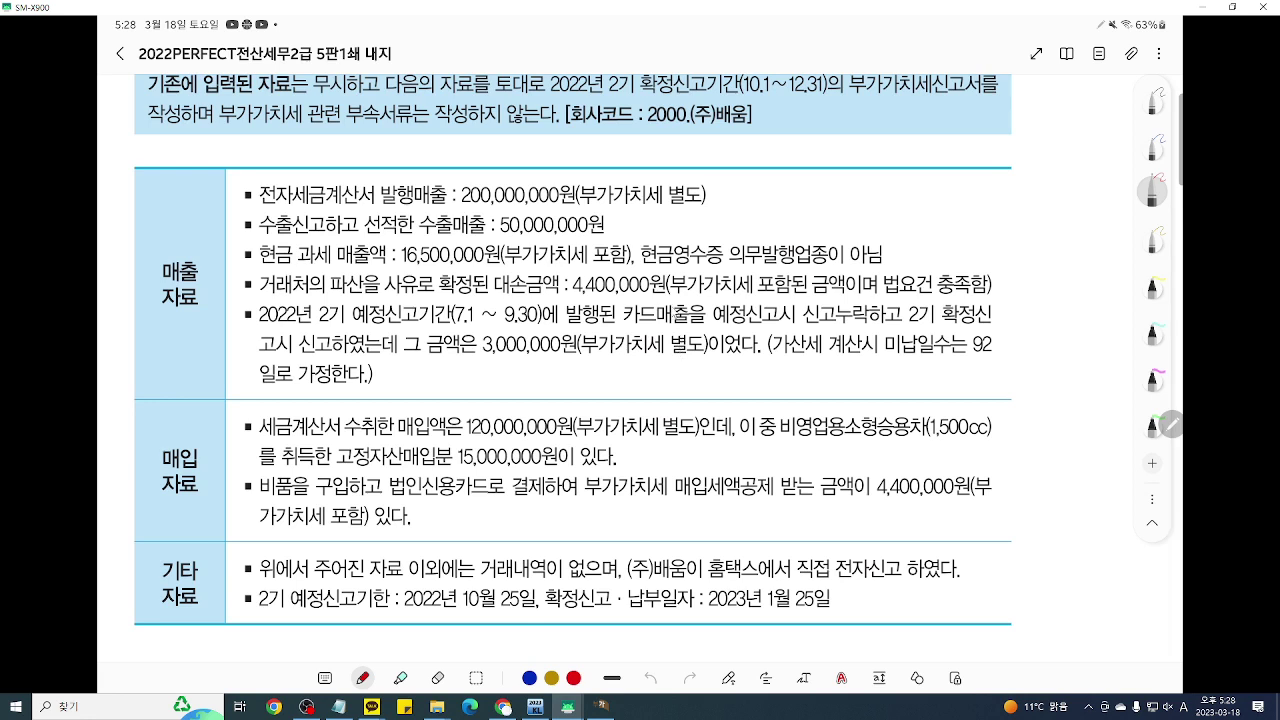
pyautogui.press('F12')
pyautogui.scroll(3, 682, 332)
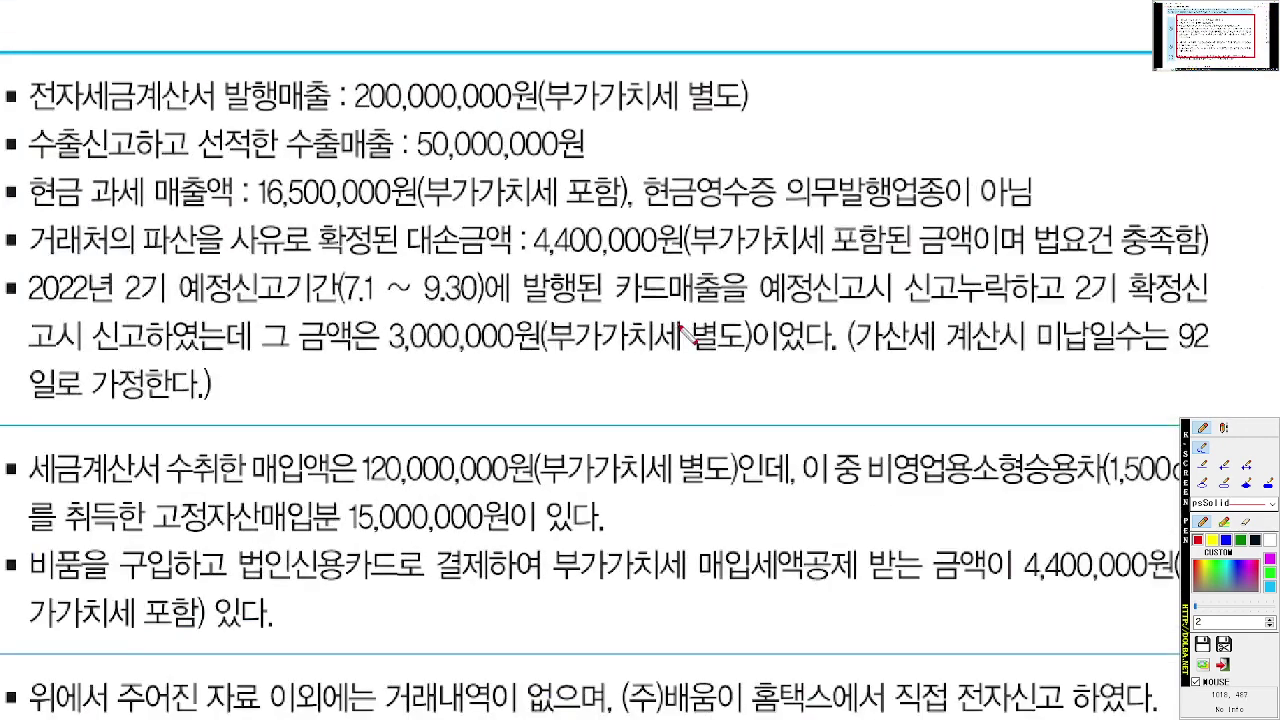
pyautogui.moveTo(680, 328); pyautogui.dragTo(674, 378)
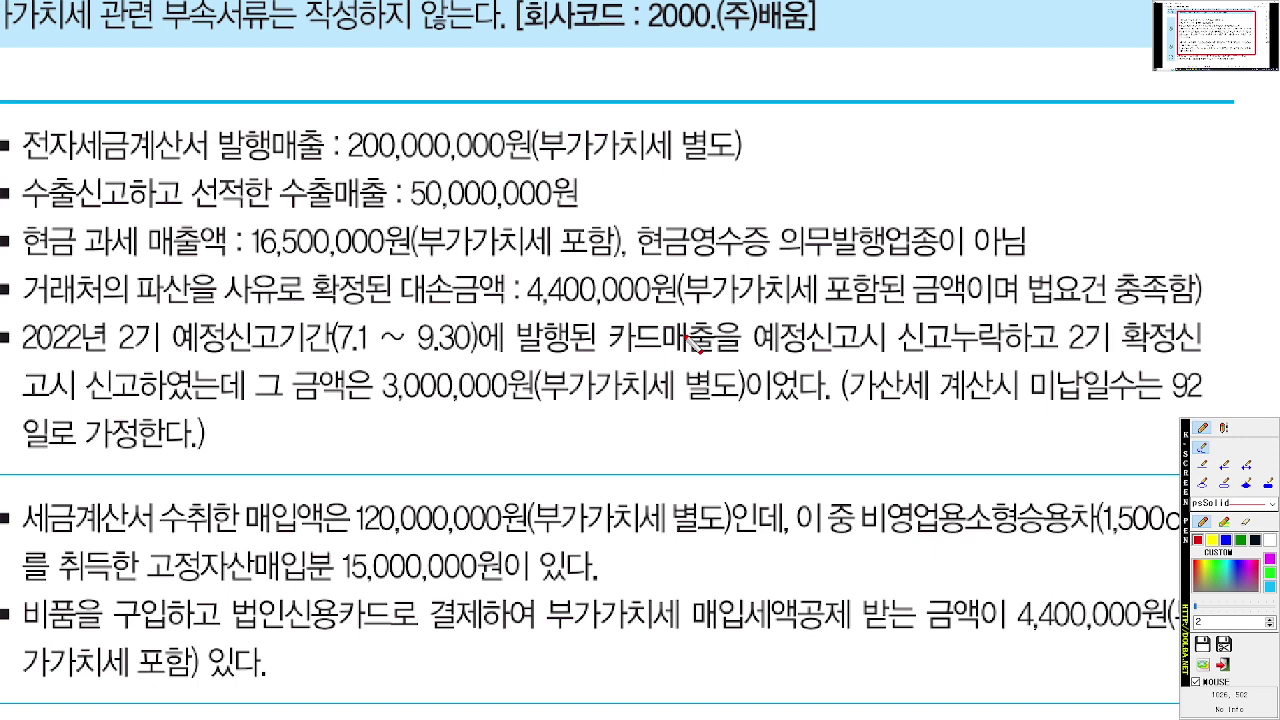
pyautogui.moveTo(593, 205); pyautogui.dragTo(930, 222)
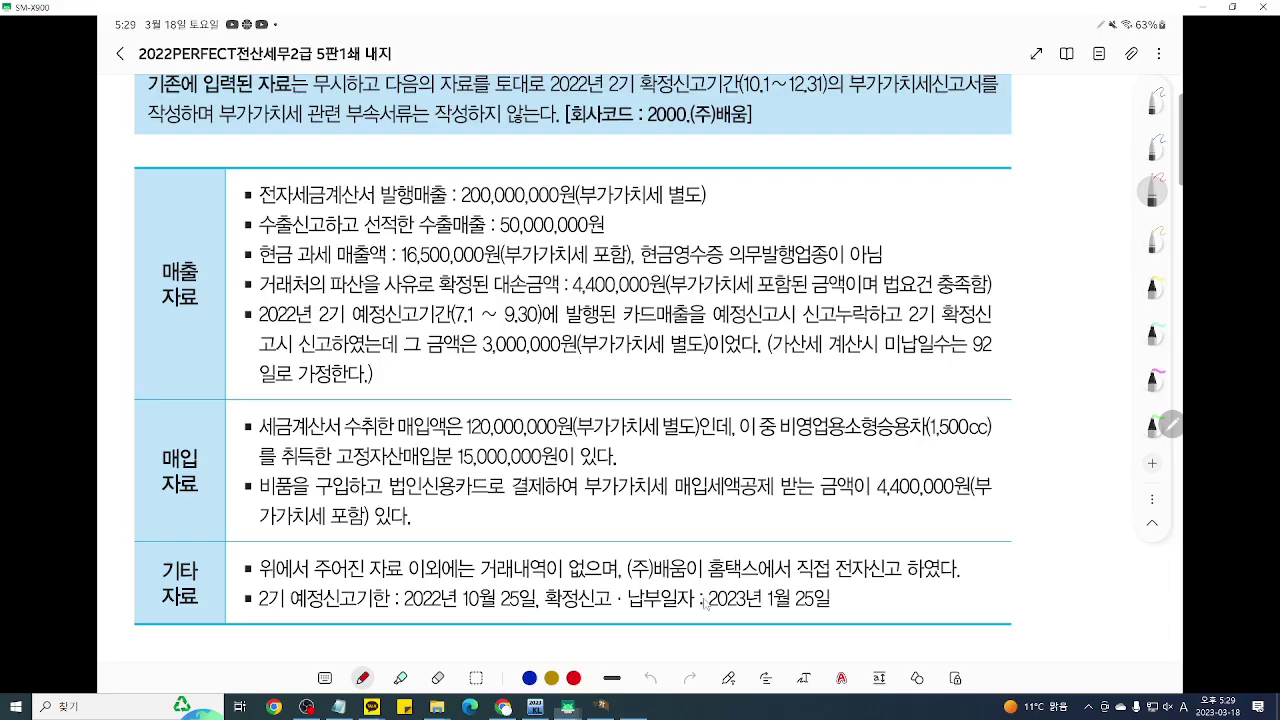
# Step: On the VAT return, enter -400,000 as the bad debt tax adjustment (대손세액가감, row 8)
pyautogui.click(601, 706)
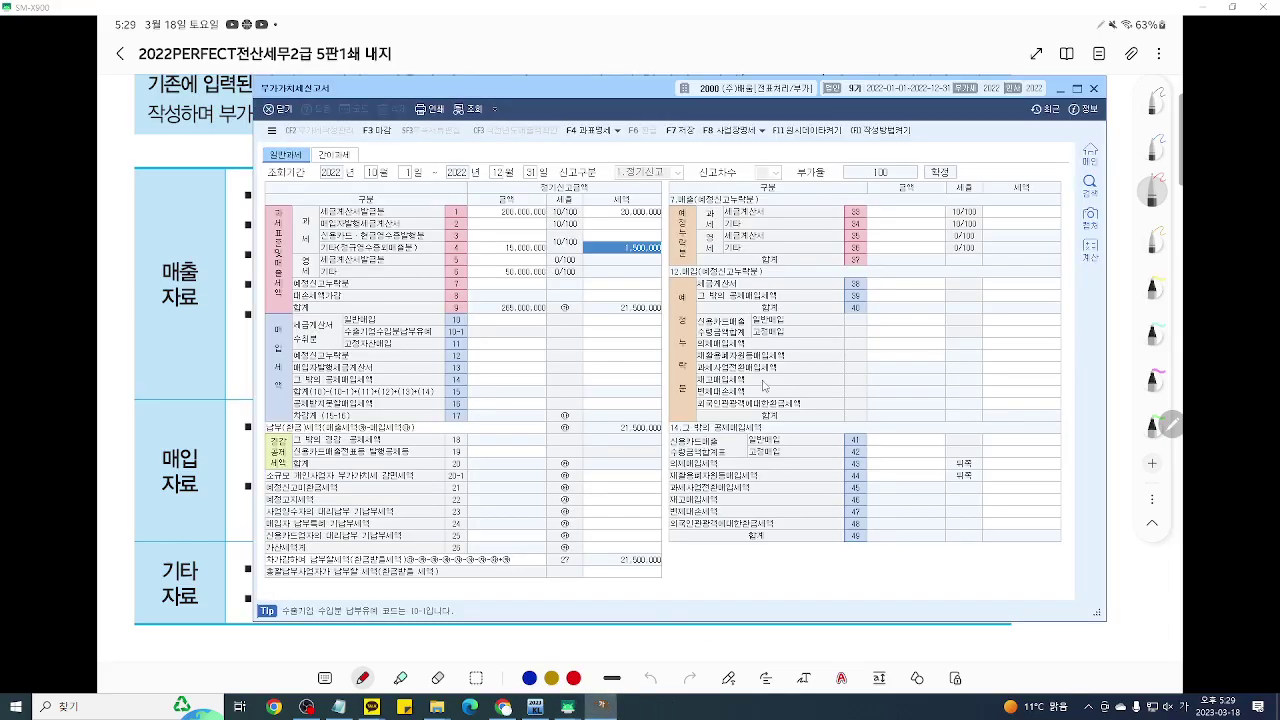
pyautogui.click(626, 297)
pyautogui.write('-40')
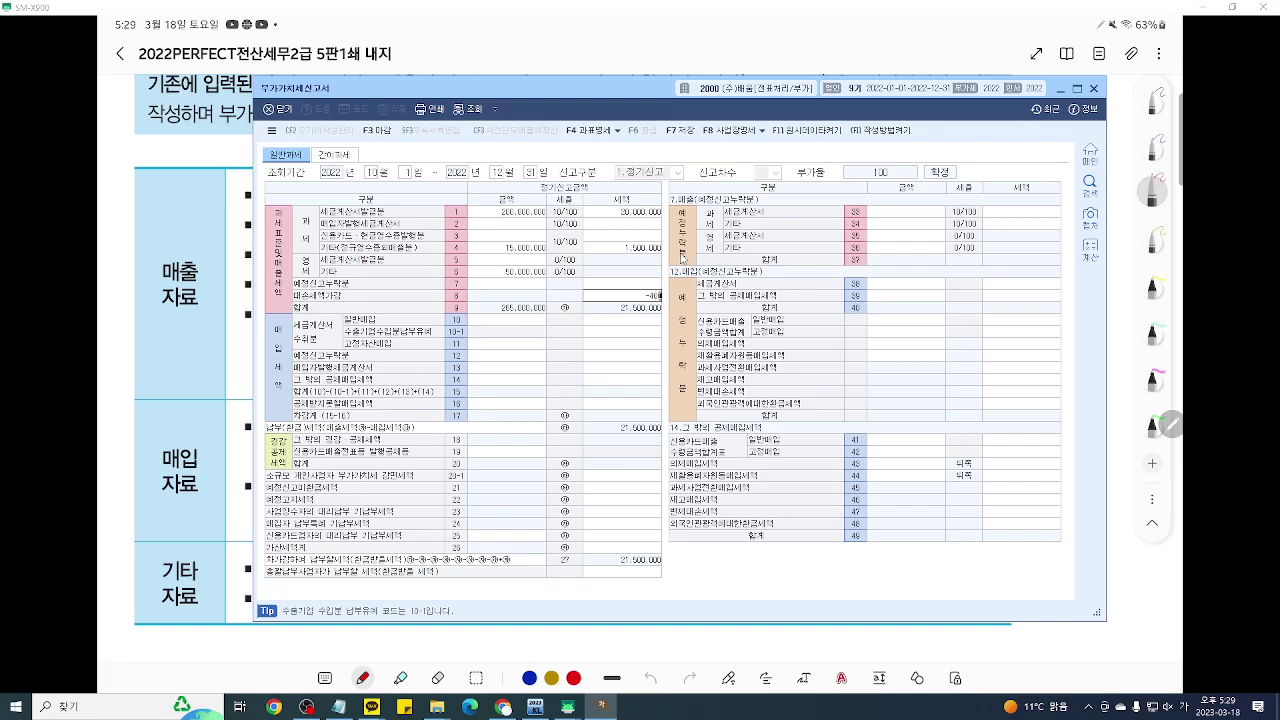
pyautogui.write('0,000')
pyautogui.press('Return')
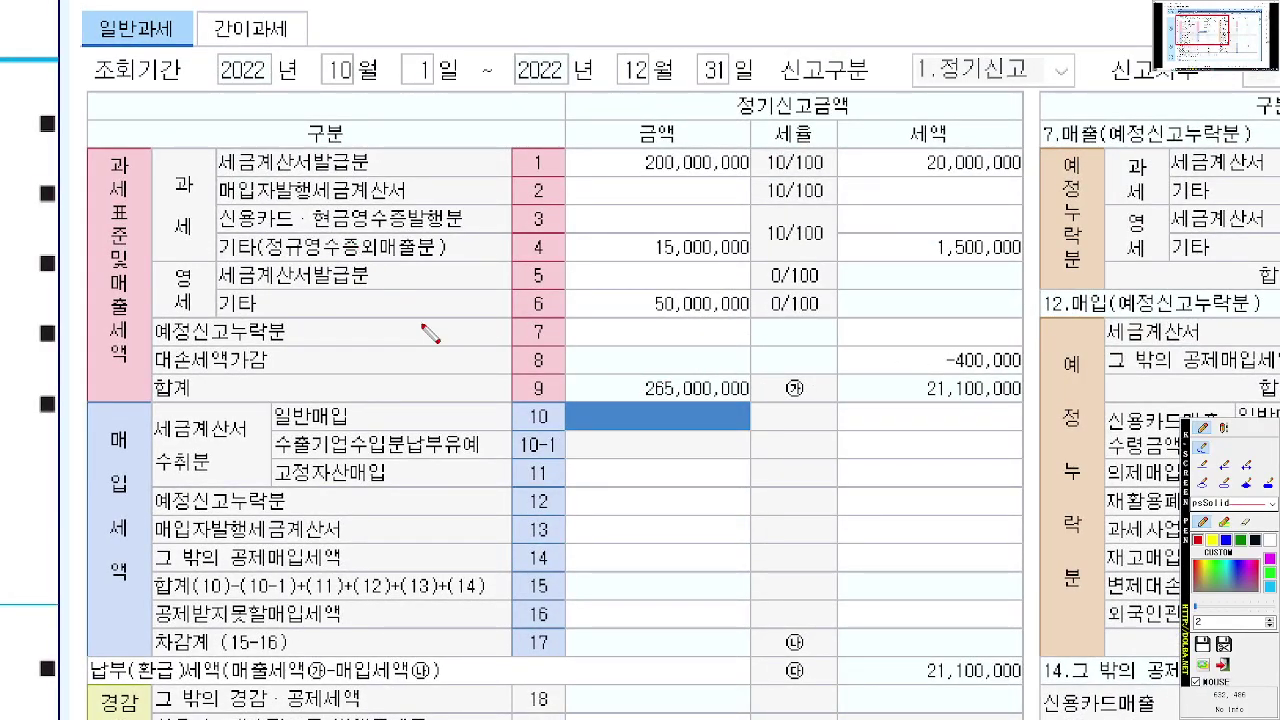
# Step: Box the sales 예정신고누락분 row 7 in red and draw an arrow from it to the 7.매출(예정신고누락분) table
pyautogui.press('Escape')
pyautogui.click(1130, 614)
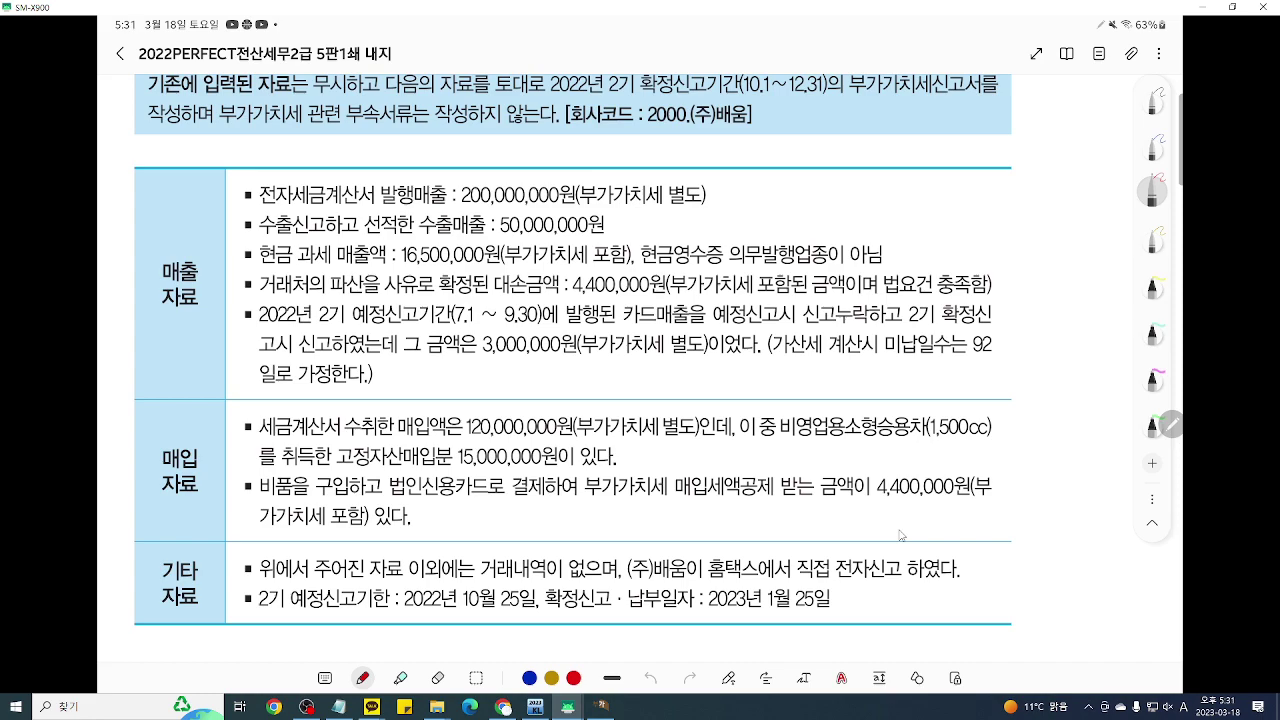
pyautogui.click(601, 706)
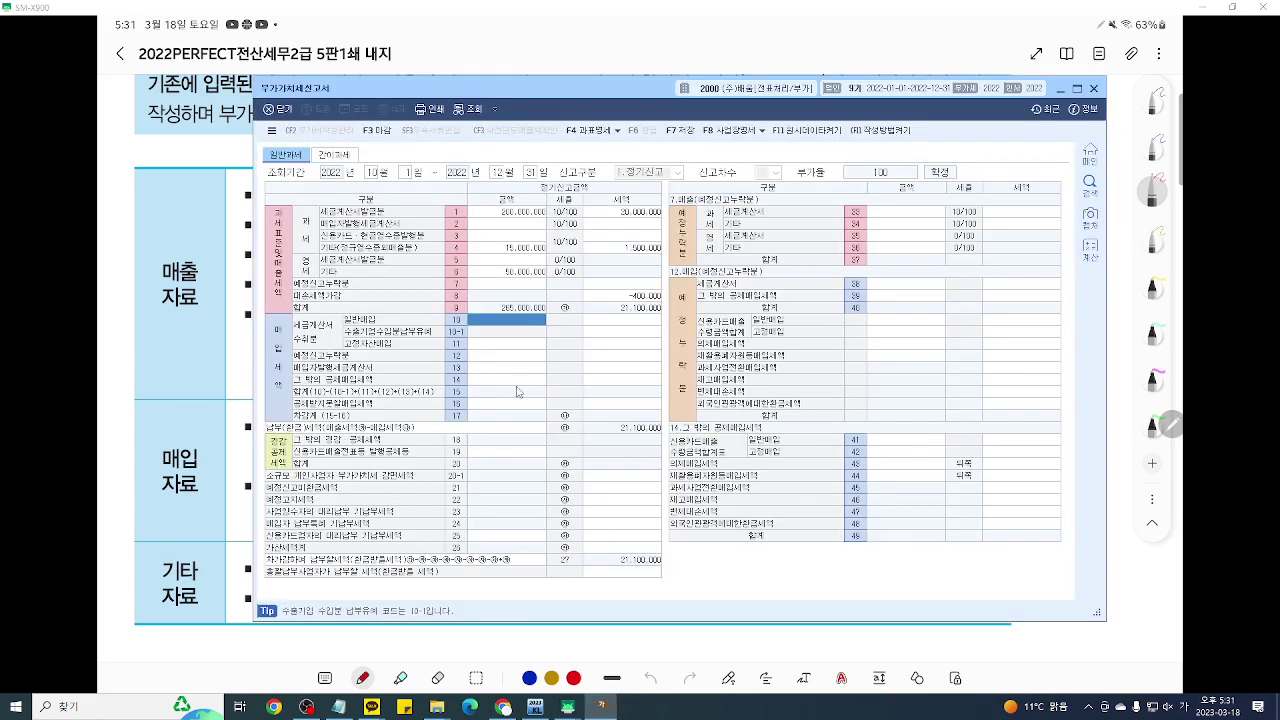
pyautogui.scroll(3, 568, 360)
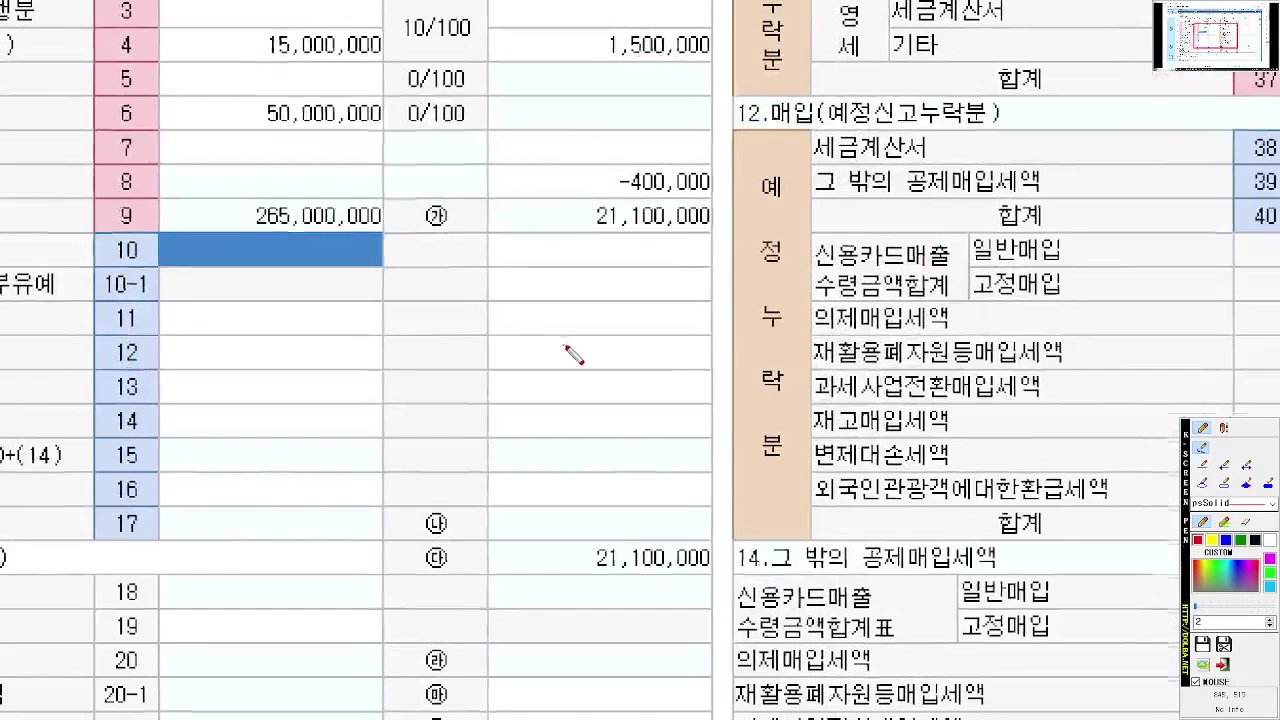
pyautogui.moveTo(565, 346); pyautogui.dragTo(634, 388)
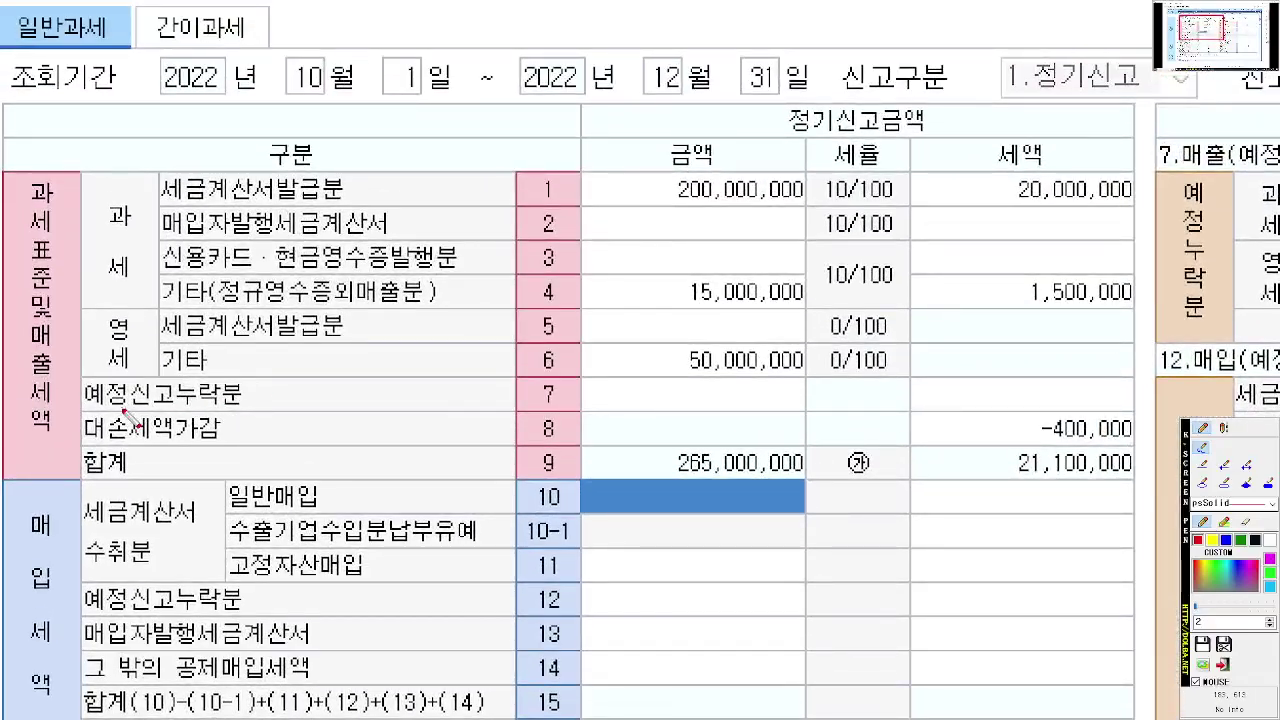
pyautogui.moveTo(100, 411); pyautogui.dragTo(600, 410)
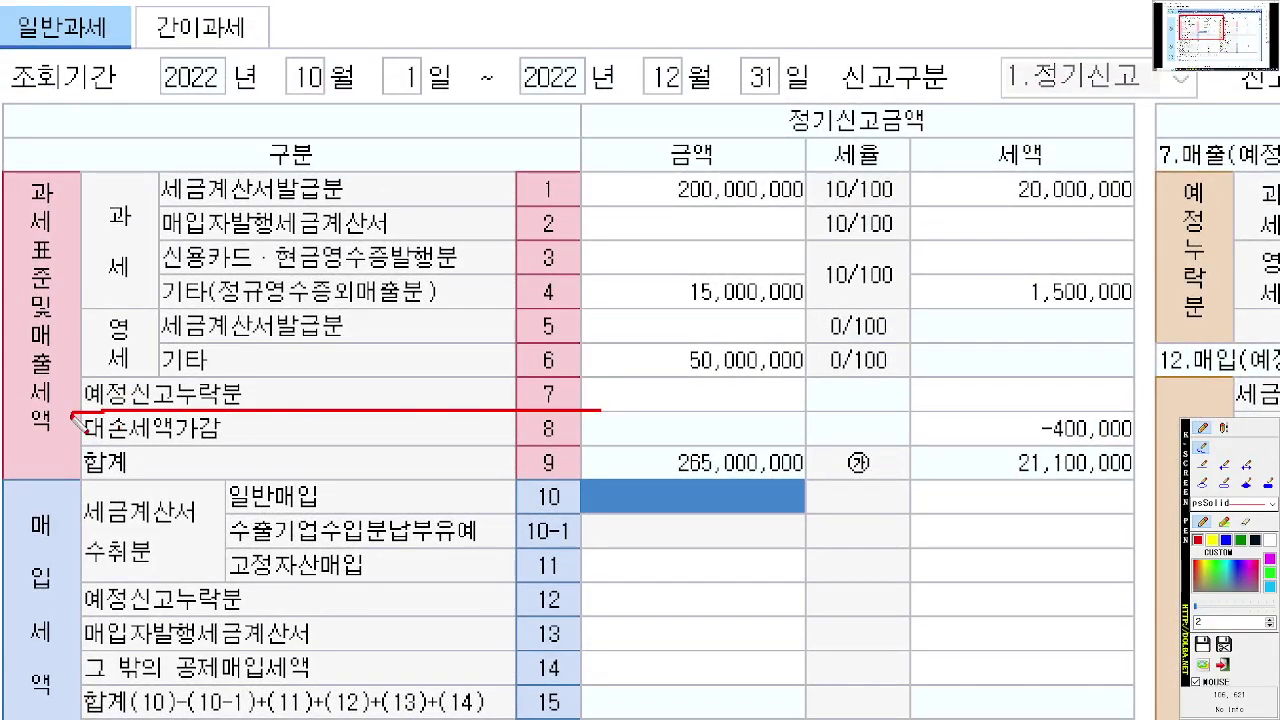
pyautogui.moveTo(74, 416)
pyautogui.mouseDown()
pyautogui.moveTo(30, 392)
pyautogui.moveTo(28, 172)
pyautogui.moveTo(72, 210)
pyautogui.moveTo(76, 358)
pyautogui.moveTo(572, 372)
pyautogui.moveTo(590, 408)
pyautogui.mouseUp()
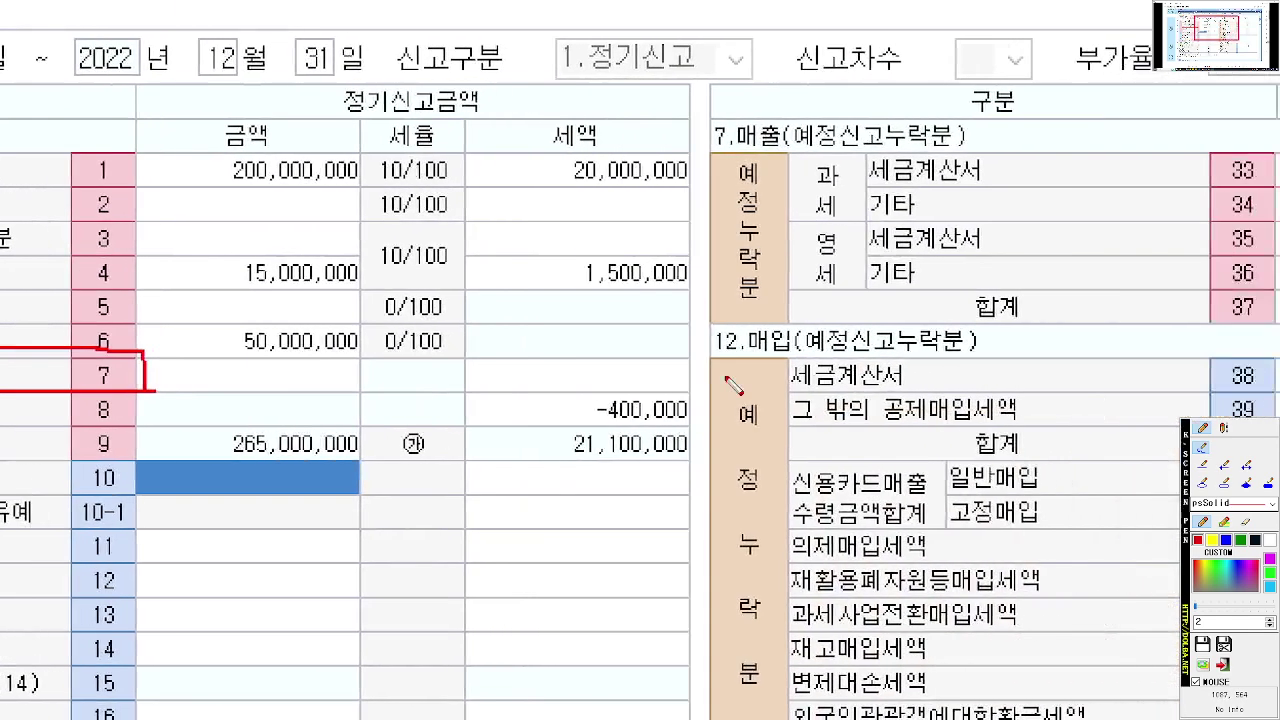
pyautogui.moveTo(147, 380)
pyautogui.mouseDown()
pyautogui.moveTo(335, 404)
pyautogui.moveTo(585, 250)
pyautogui.moveTo(648, 166)
pyautogui.moveTo(712, 137)
pyautogui.moveTo(702, 176)
pyautogui.mouseUp()
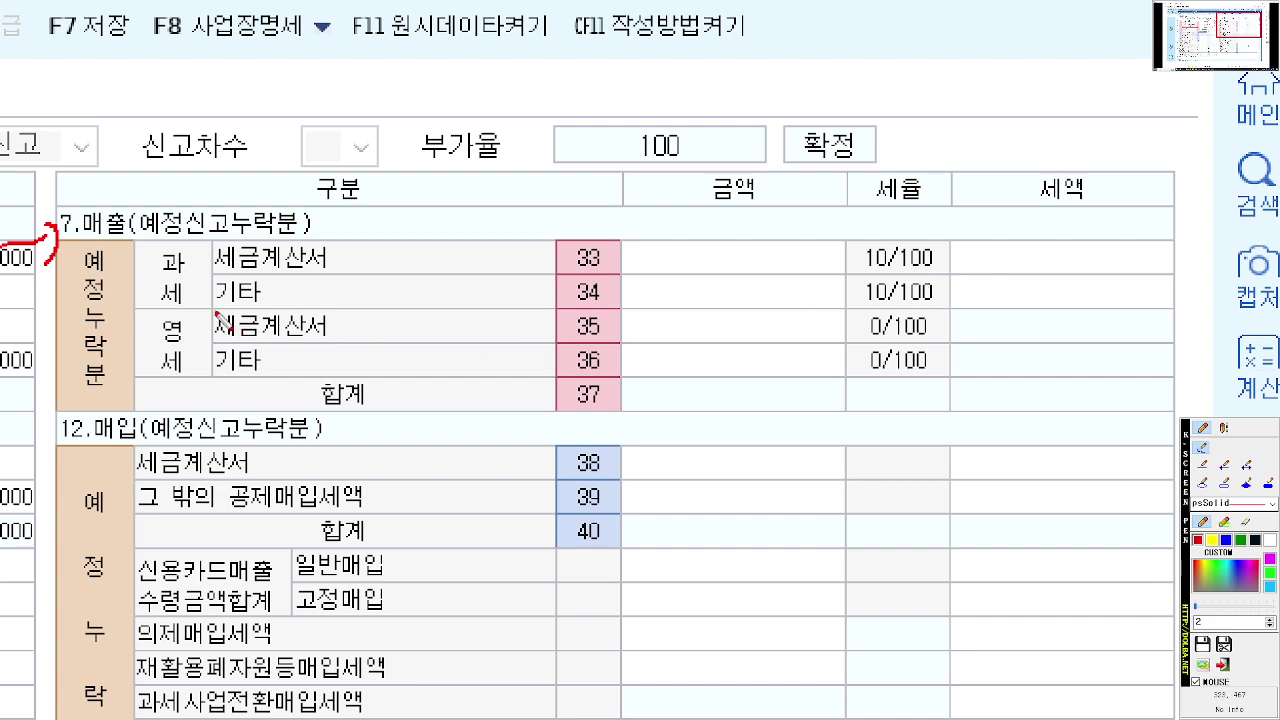
# Step: Enter 3,000,000 for taxable 기타 (row 34) in the omitted preliminary sales table, marking the row in red
pyautogui.moveTo(213, 309); pyautogui.dragTo(318, 312)
pyautogui.moveTo(317, 243); pyautogui.dragTo(178, 241)
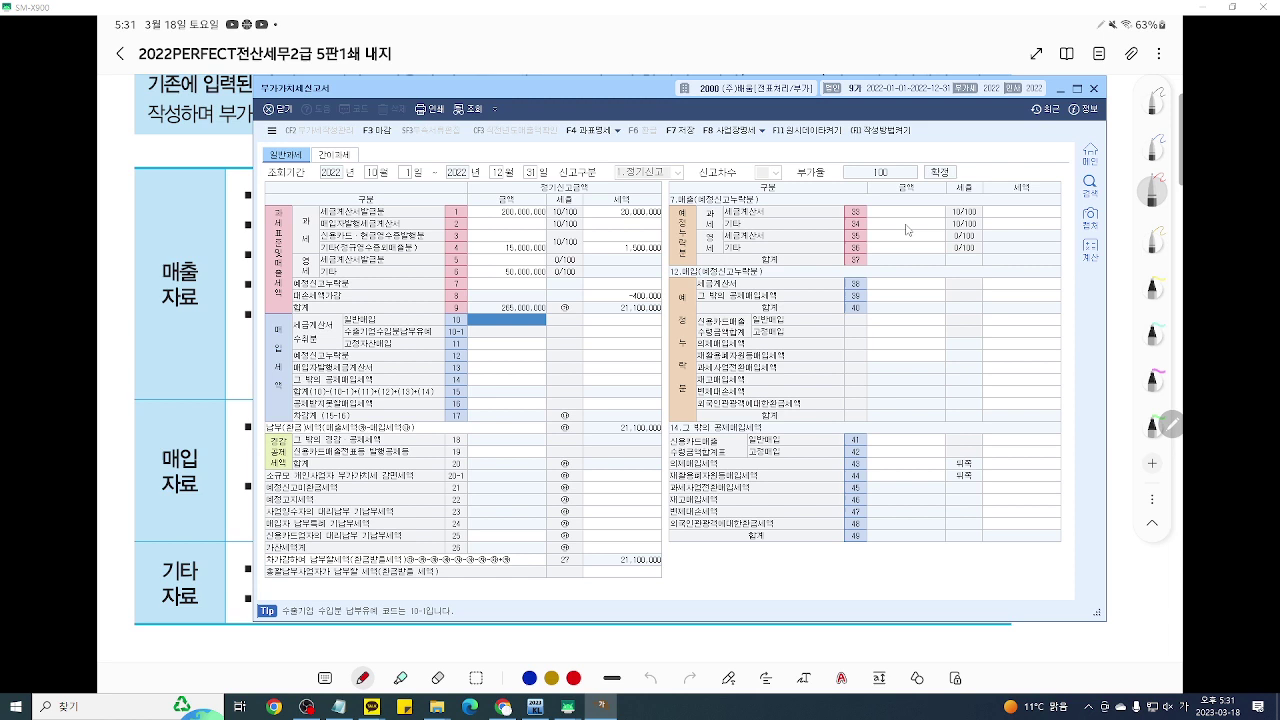
pyautogui.click(908, 224)
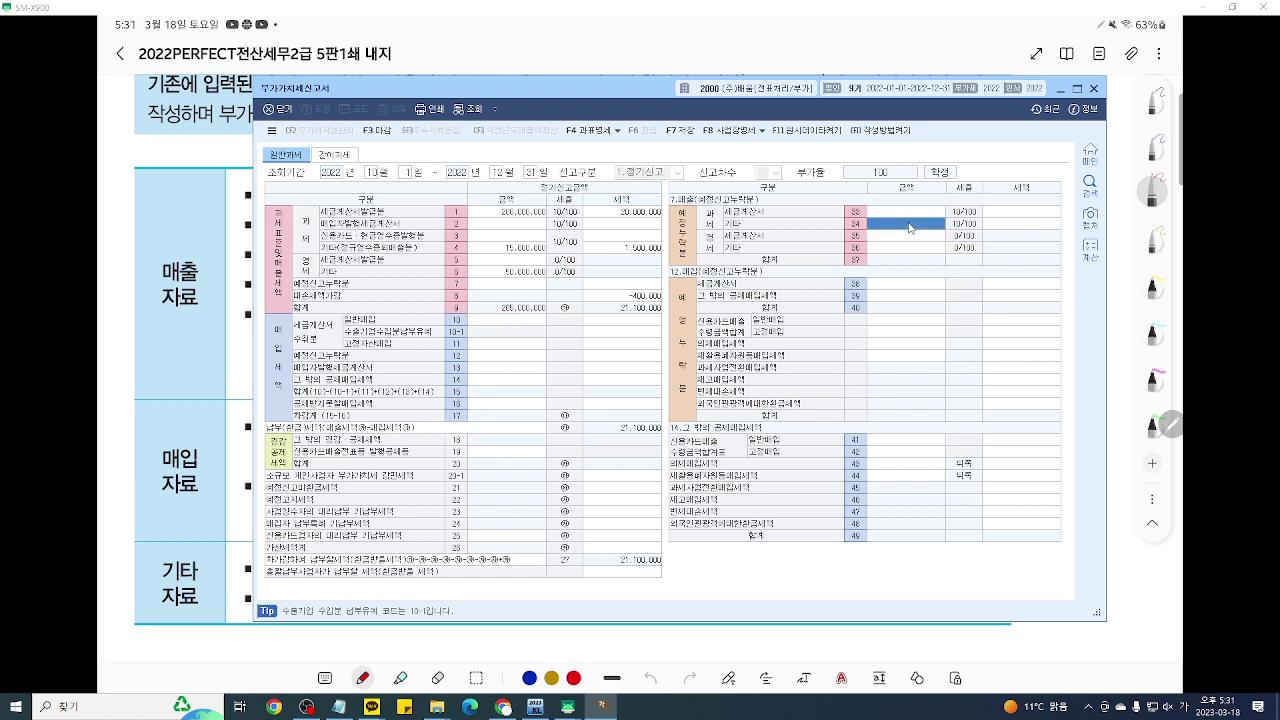
pyautogui.write('3000000')
pyautogui.press('Return')
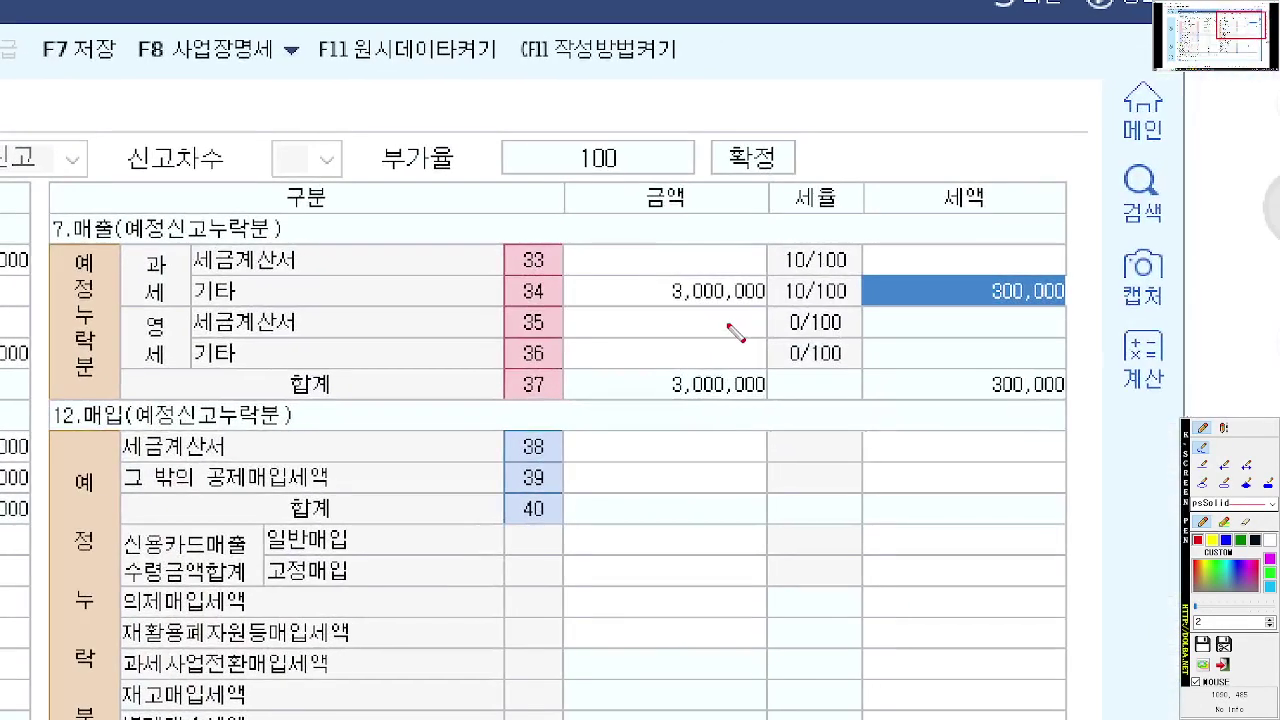
pyautogui.moveTo(640, 306); pyautogui.dragTo(1072, 306)
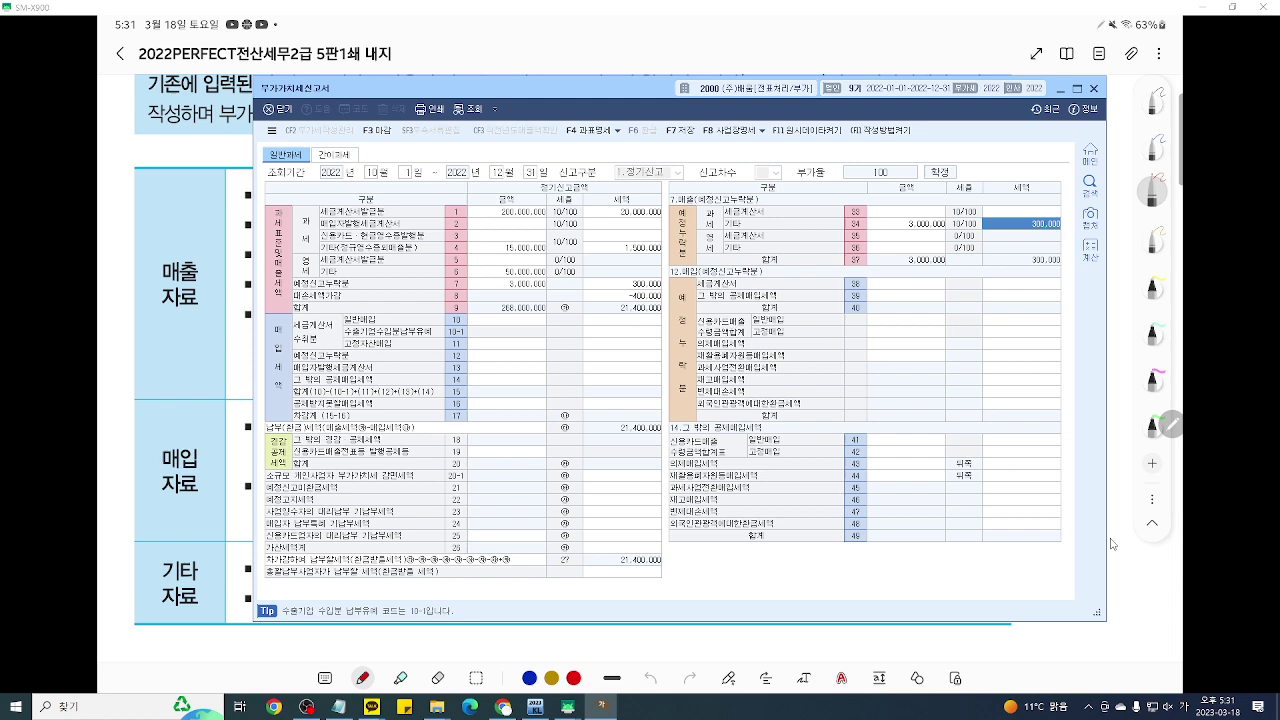
# Step: Check the purchase data in the exercise document and enter 105,000,000 with tax 10,500,000 for general tax-invoice purchases (일반매입, row 10)
pyautogui.click(1113, 545)
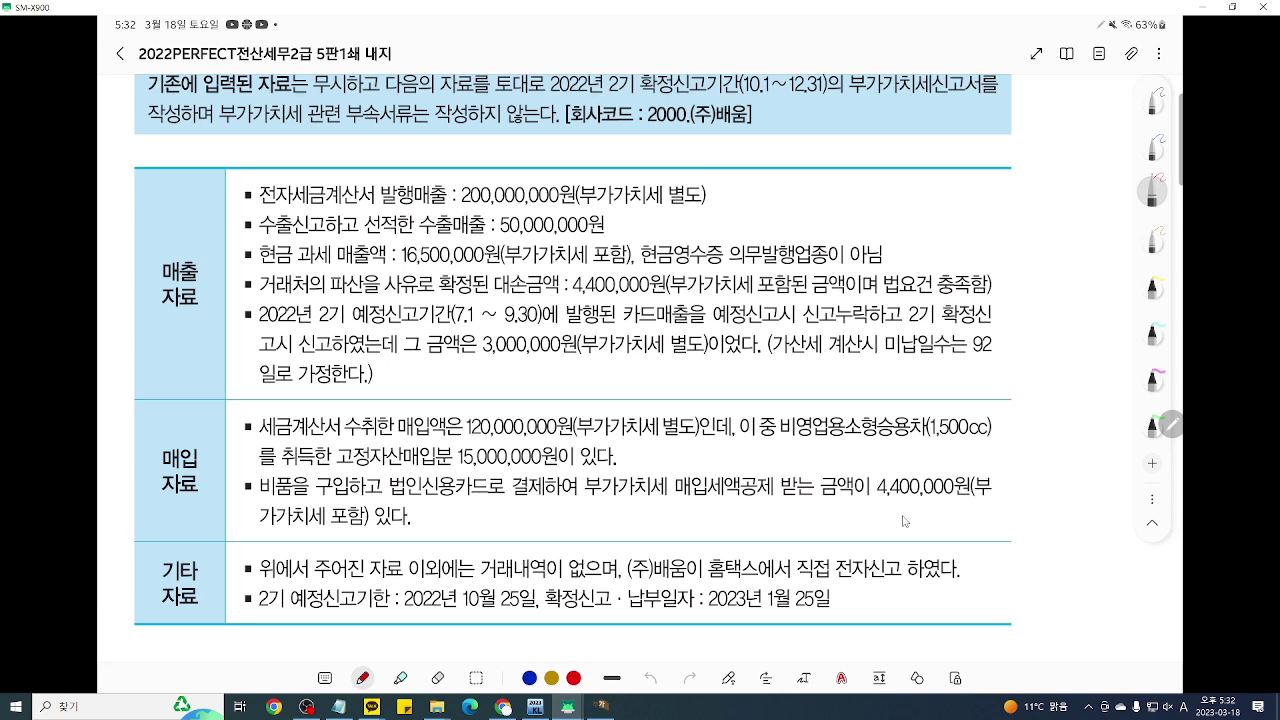
pyautogui.click(601, 706)
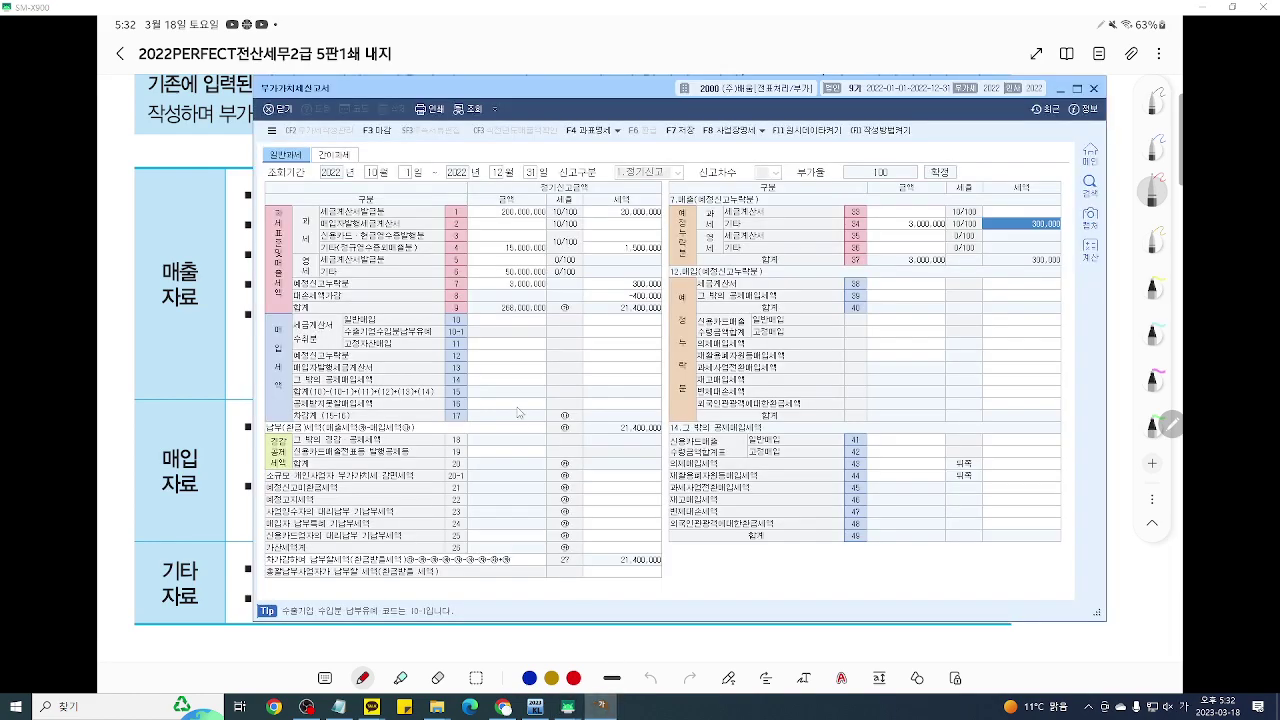
pyautogui.click(502, 325)
pyautogui.press('F12')
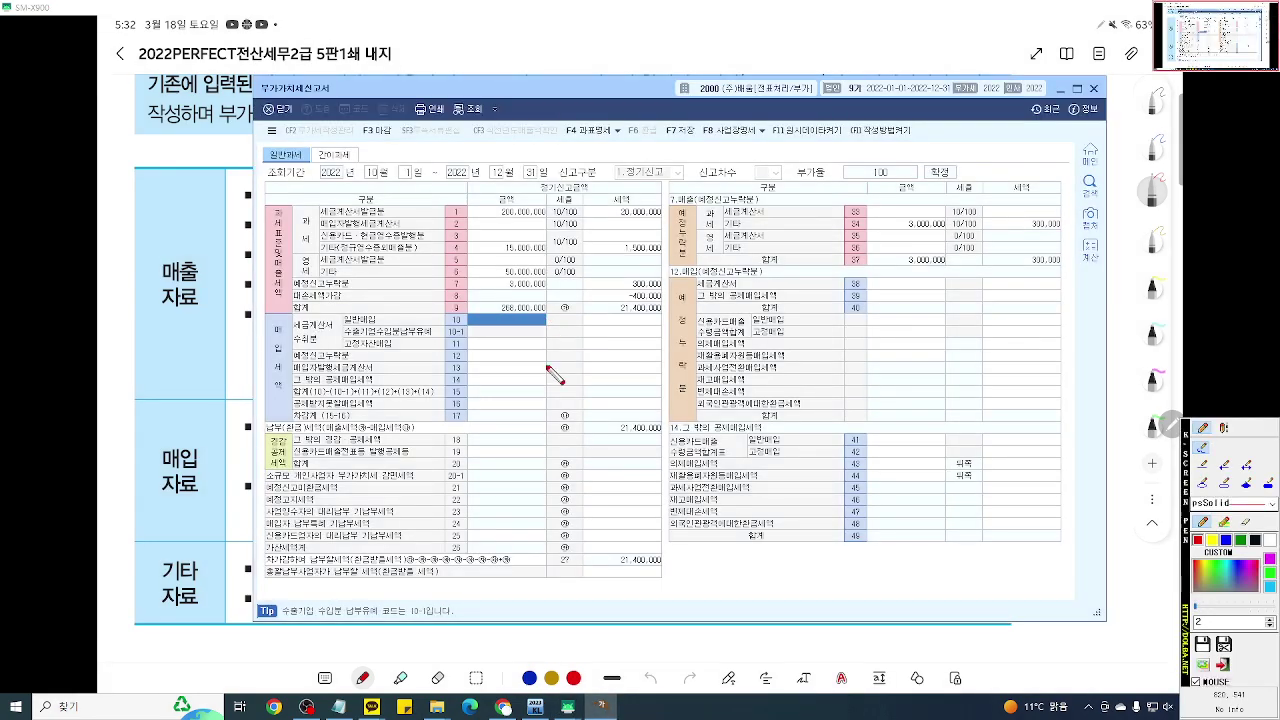
pyautogui.scroll(5, 546, 404)
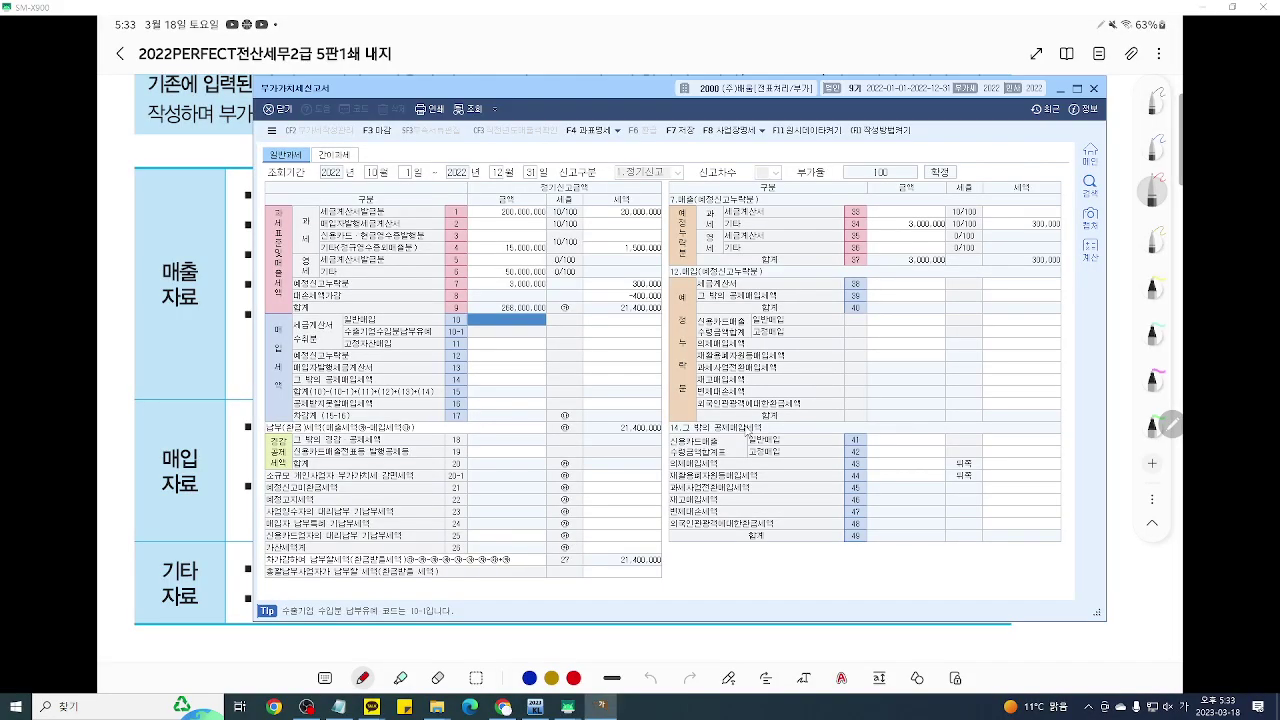
pyautogui.write('10')
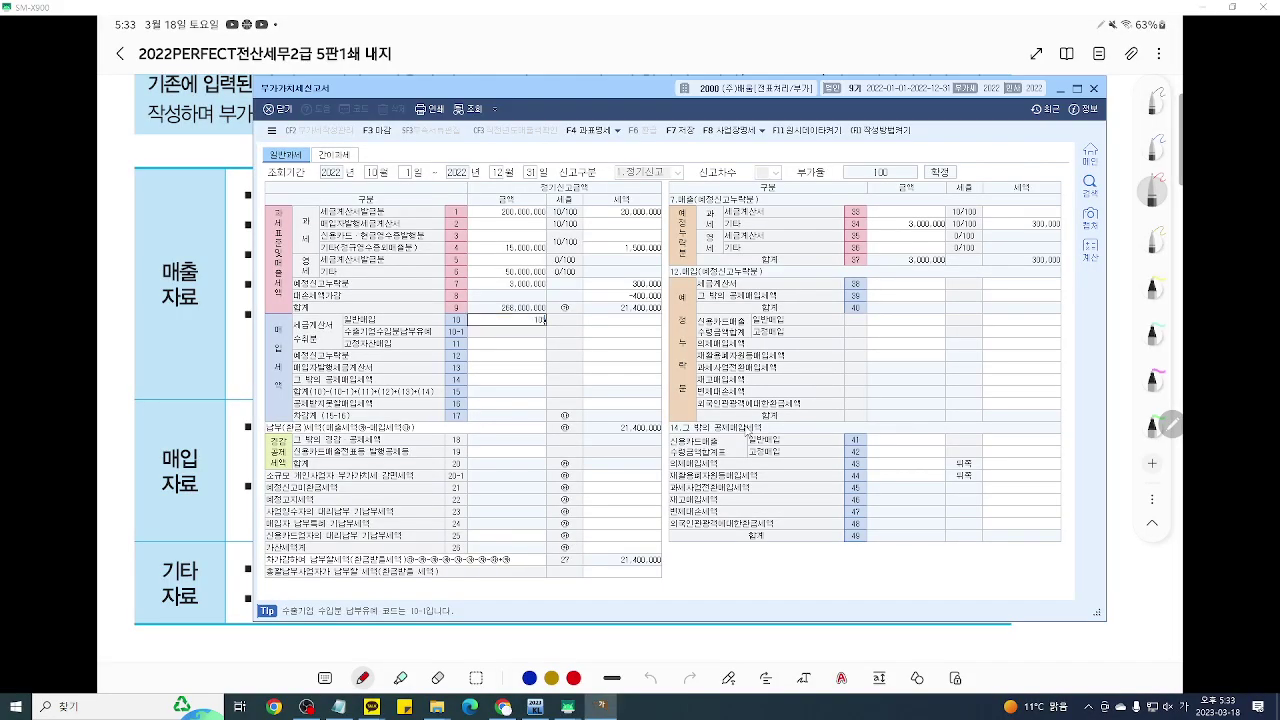
pyautogui.write('5,000,000')
pyautogui.press('Return')
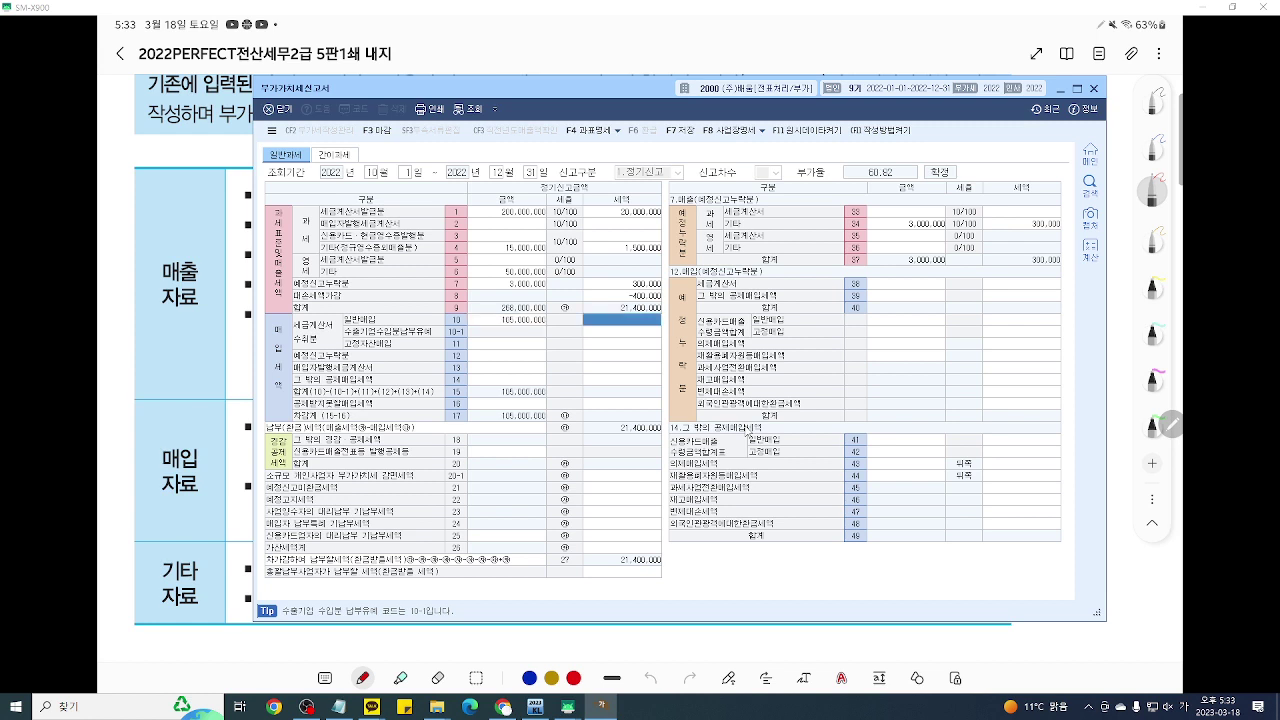
pyautogui.write('10,')
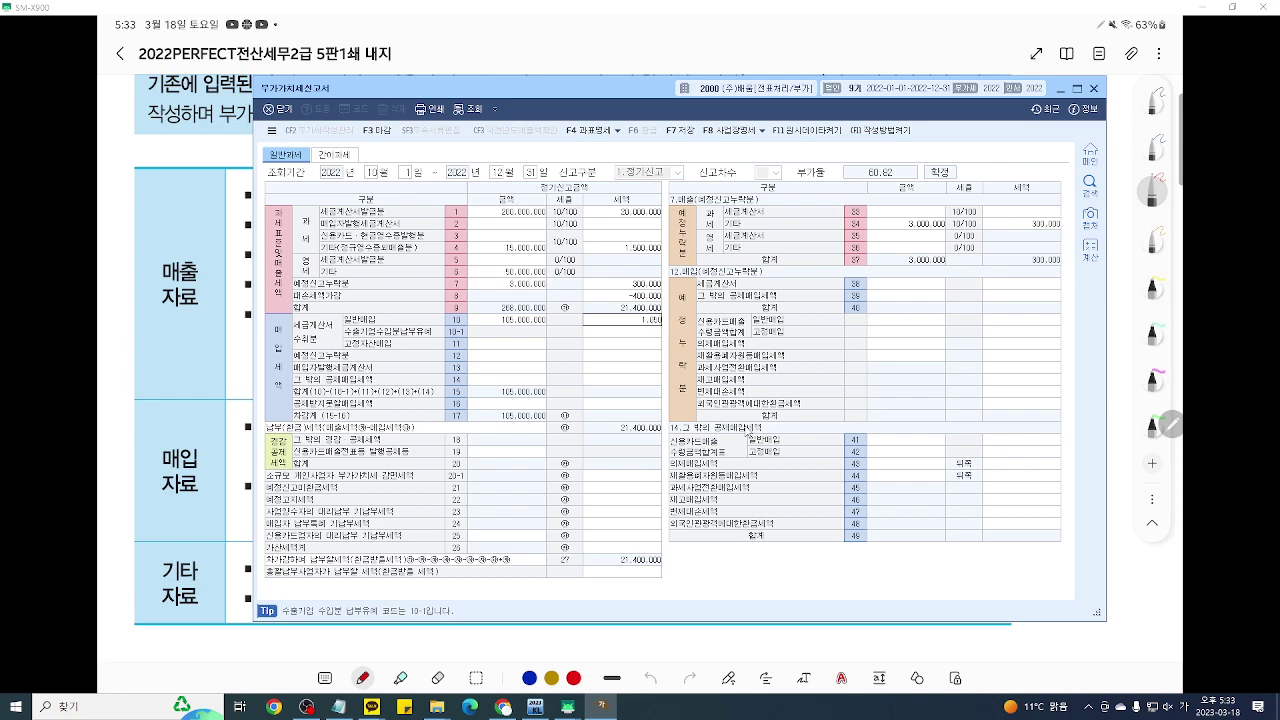
pyautogui.write('500,000')
pyautogui.press('Return')
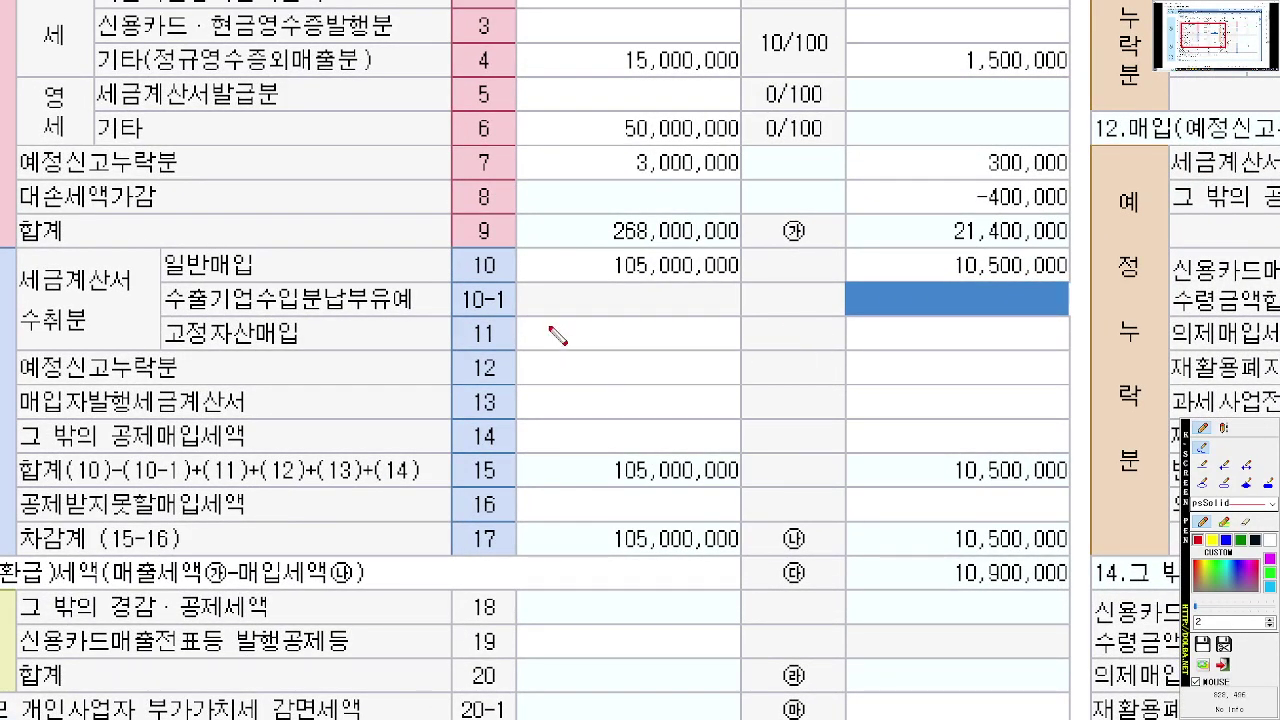
# Step: Circle the 고정자산매입 (row 11) amount and tax cells in red and underline the 15,000,000 fixed-asset purchase in the exercise document
pyautogui.moveTo(663, 352)
pyautogui.mouseDown()
pyautogui.moveTo(598, 326)
pyautogui.moveTo(713, 358)
pyautogui.mouseUp()
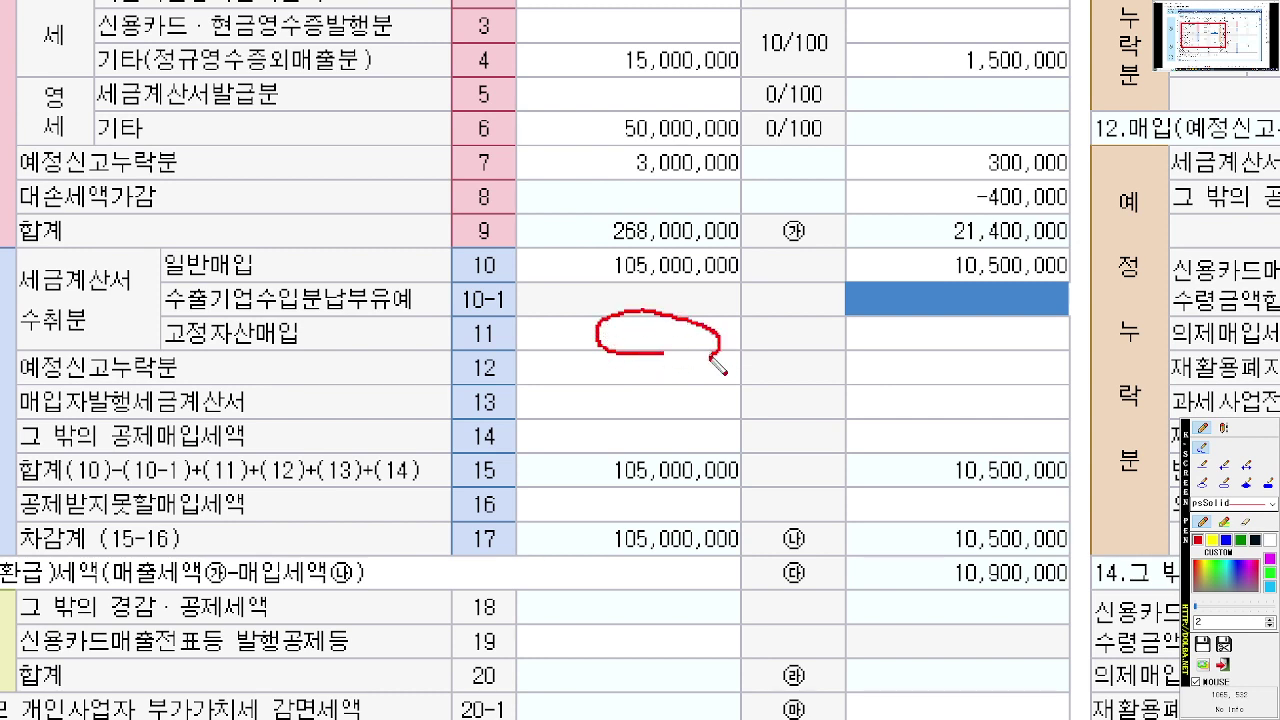
pyautogui.moveTo(1025, 350)
pyautogui.mouseDown()
pyautogui.moveTo(960, 350)
pyautogui.moveTo(1030, 347)
pyautogui.mouseUp()
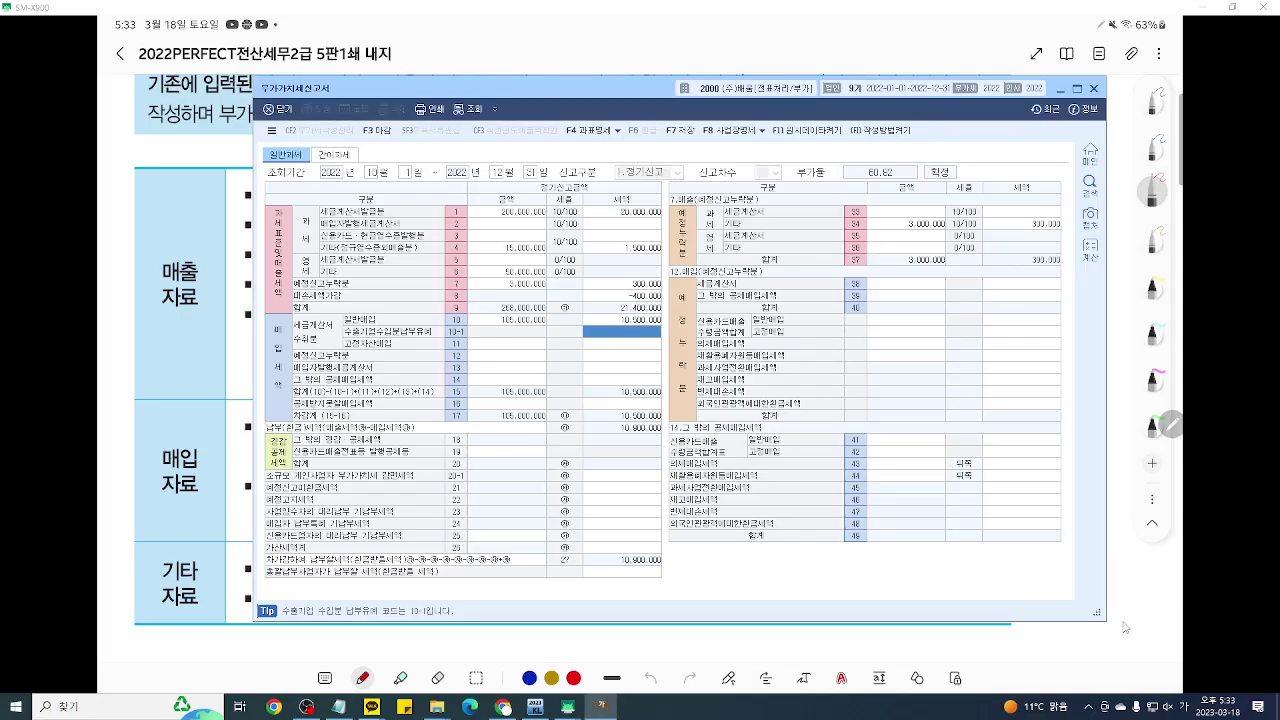
pyautogui.click(1125, 628)
pyautogui.hotkey('ctrl', '1')
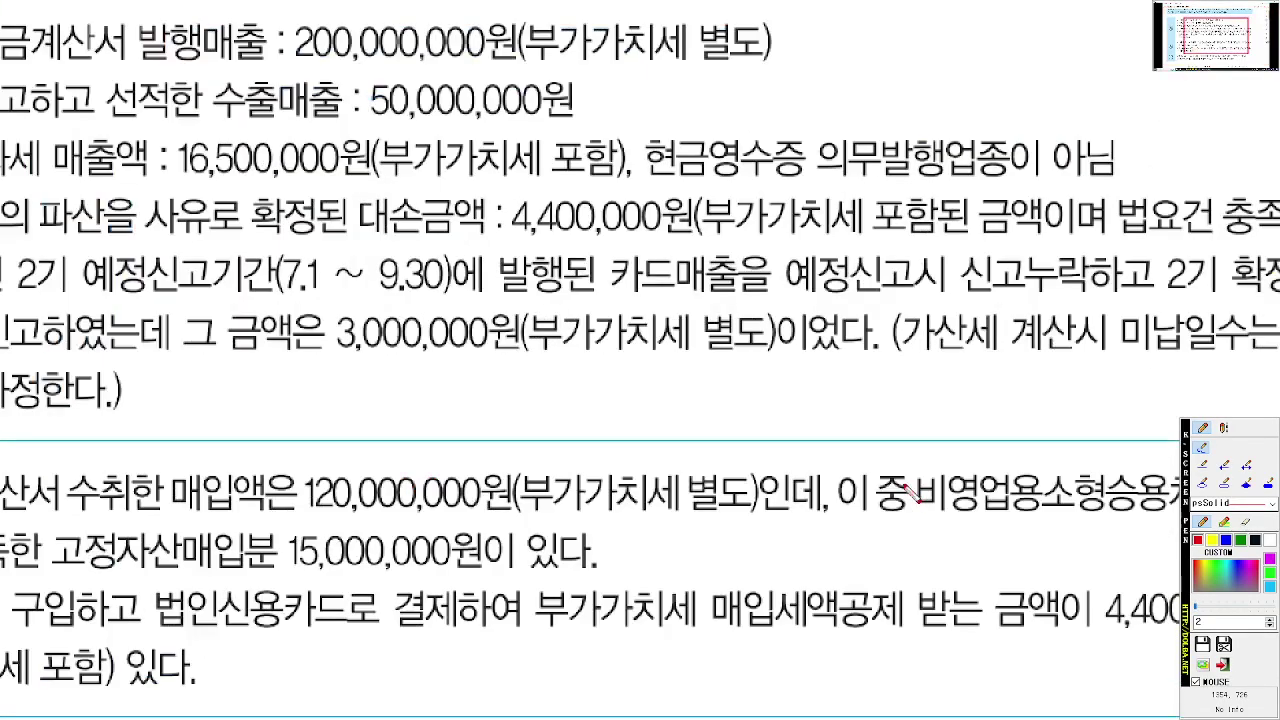
pyautogui.hotkey('ctrl', '1')
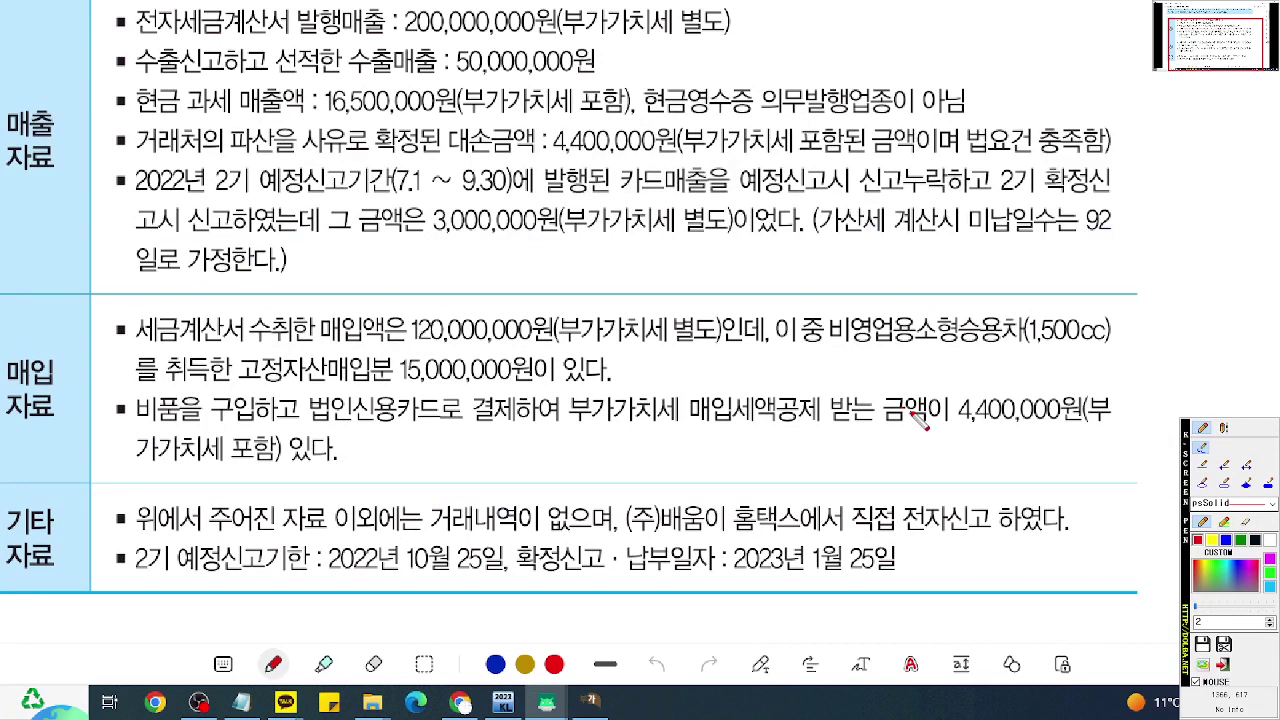
pyautogui.moveTo(398, 382); pyautogui.dragTo(660, 382)
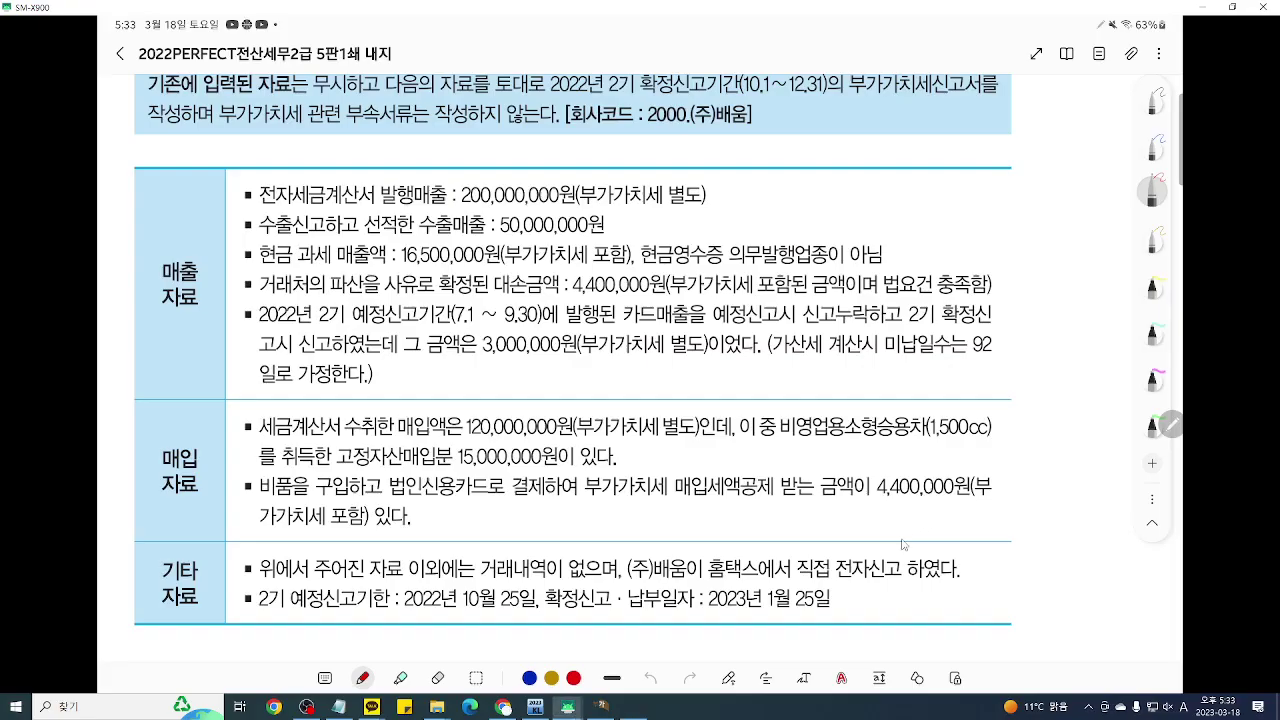
pyautogui.press('Escape')
# Step: On the VAT return, enter 15,000,000 with tax 1,500,000 for fixed-asset purchases (고정자산매입, row 11)
pyautogui.click(601, 706)
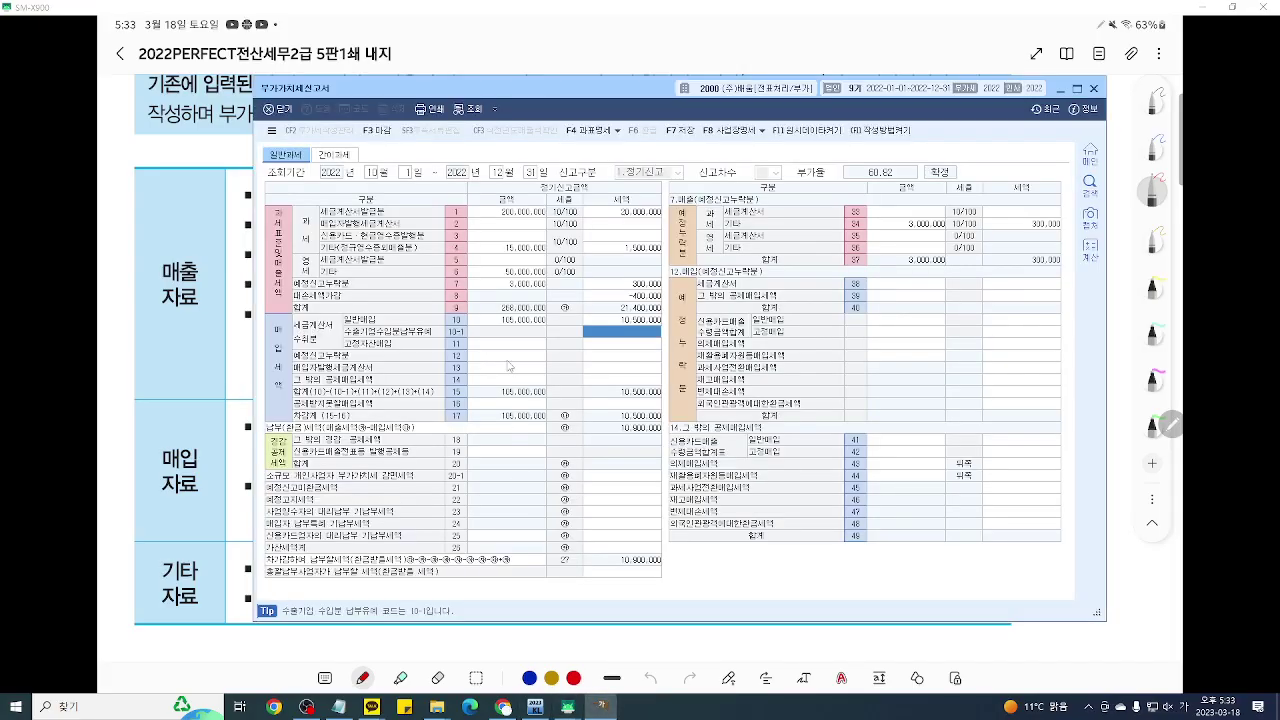
pyautogui.click(505, 346)
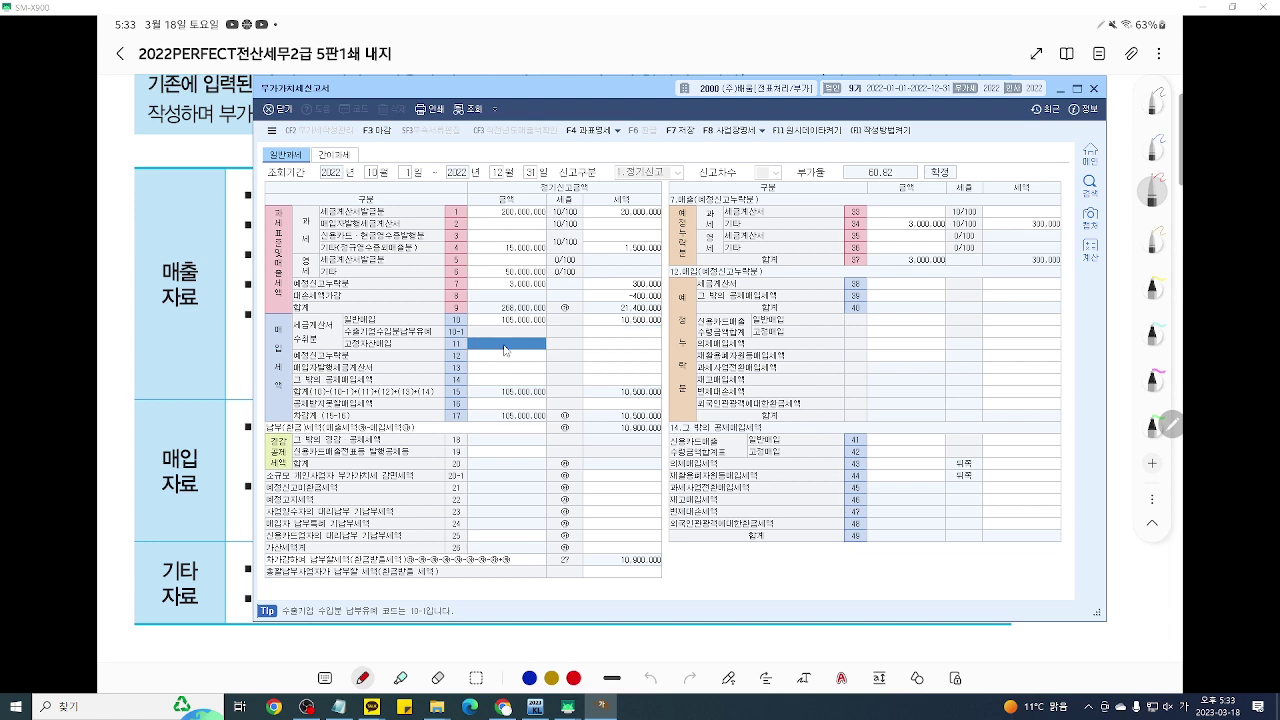
pyautogui.click(505, 349)
pyautogui.write('15,000,000')
pyautogui.press('Return')
pyautogui.write('15,000,00')
pyautogui.press('Return')
# Step: Underline the fixed-asset purchase row (고정자산매입, row 11) and circle the 공제받지못할매입세액 (row 16) amount cell in red
pyautogui.hotkey('ctrl', '2')
pyautogui.scroll(8, 592, 390)
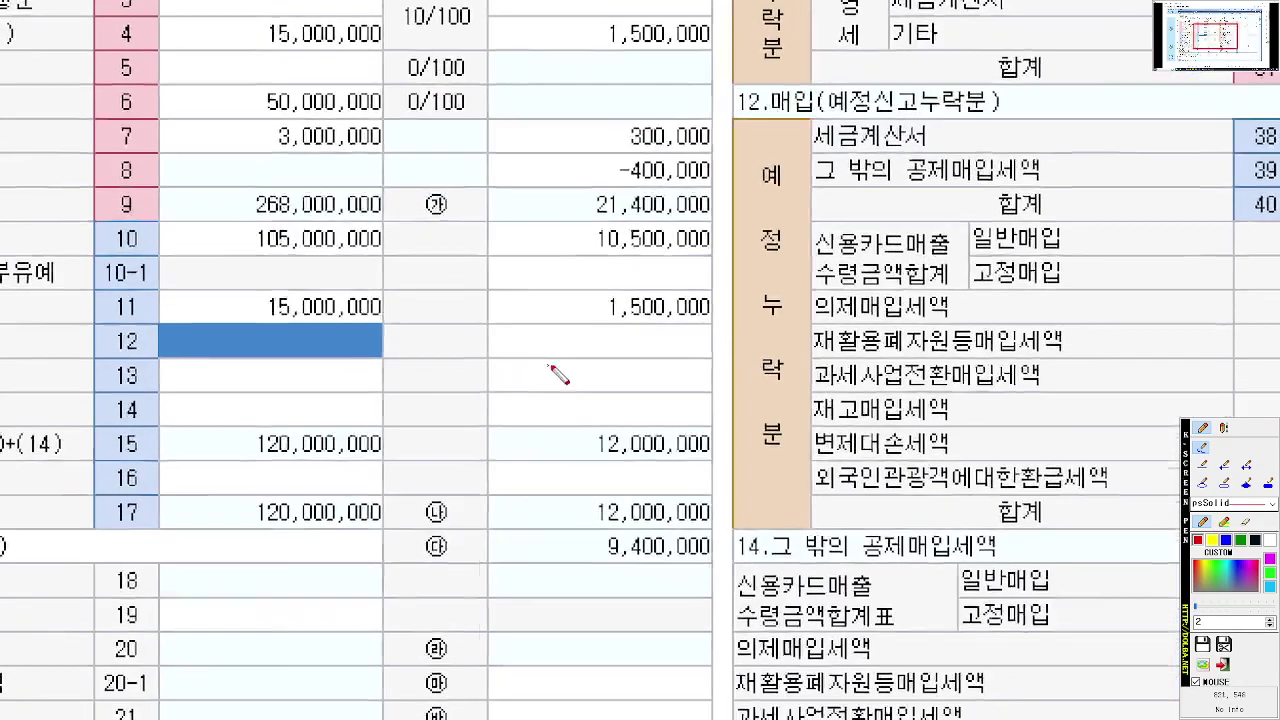
pyautogui.scroll(-4, 560, 371)
pyautogui.rightClick(625, 360)
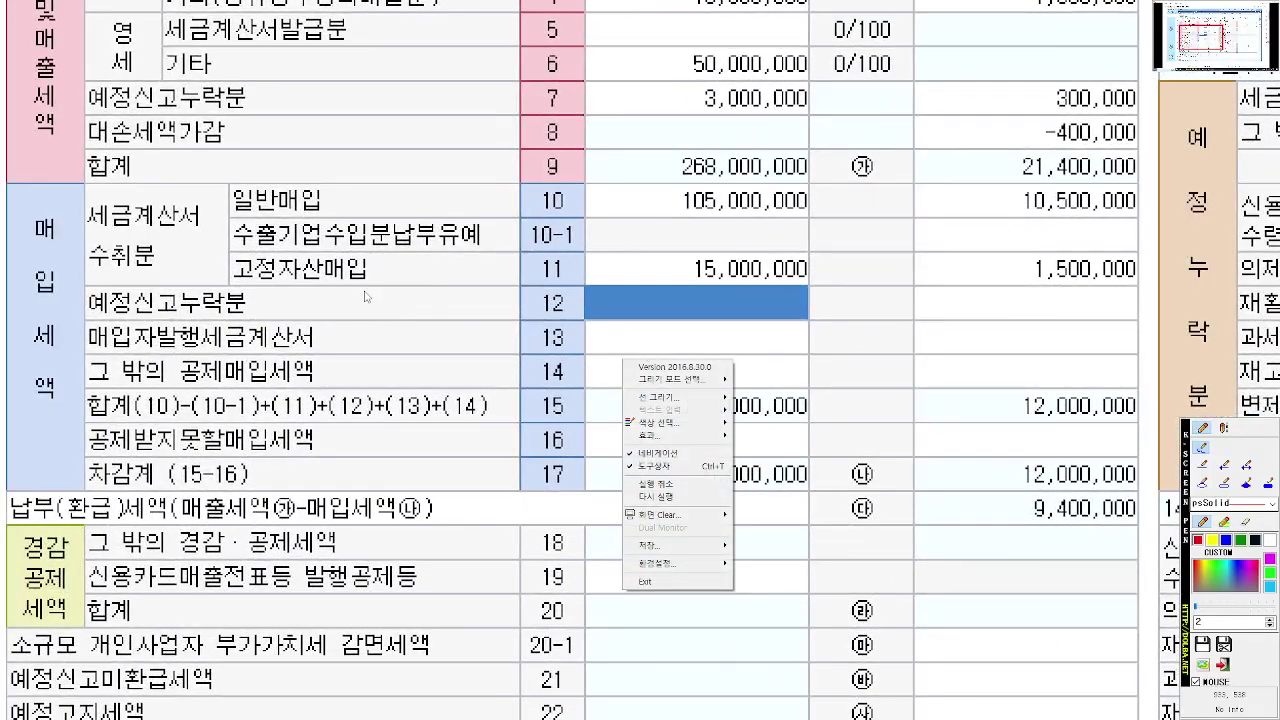
pyautogui.moveTo(366, 286); pyautogui.dragTo(1139, 288)
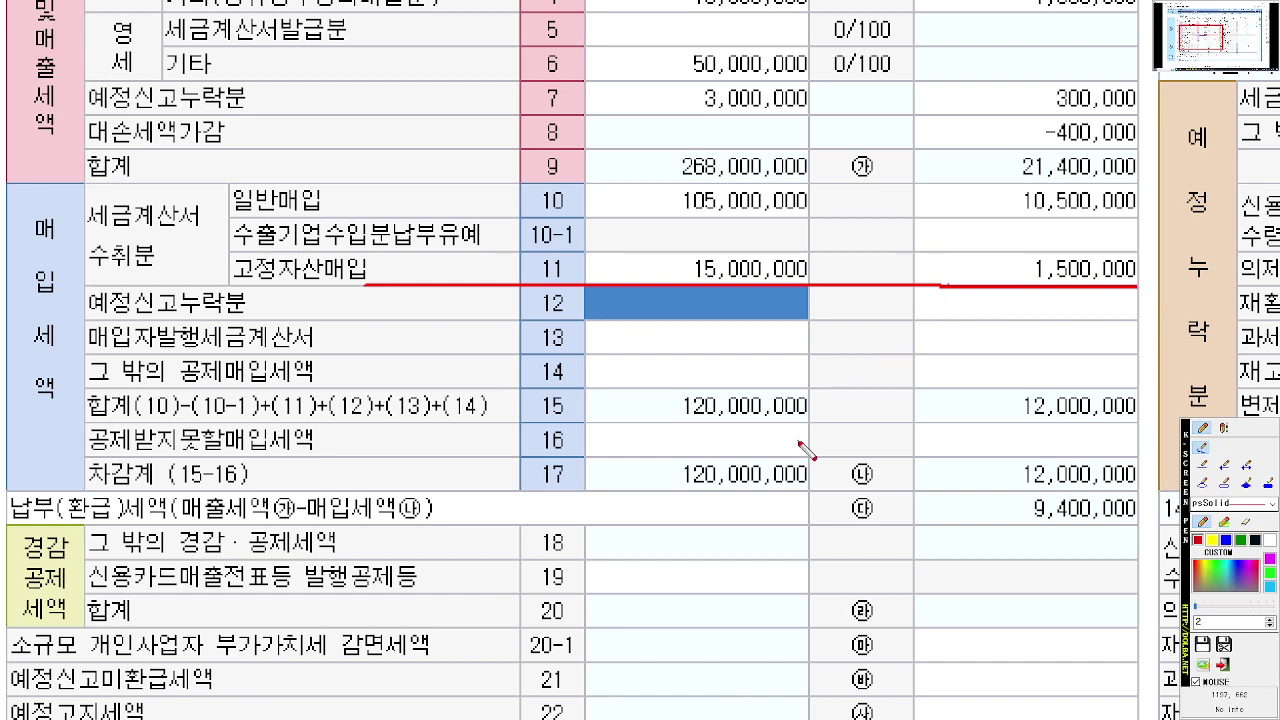
pyautogui.moveTo(812, 462)
pyautogui.mouseDown()
pyautogui.moveTo(665, 452)
pyautogui.moveTo(806, 463)
pyautogui.mouseUp()
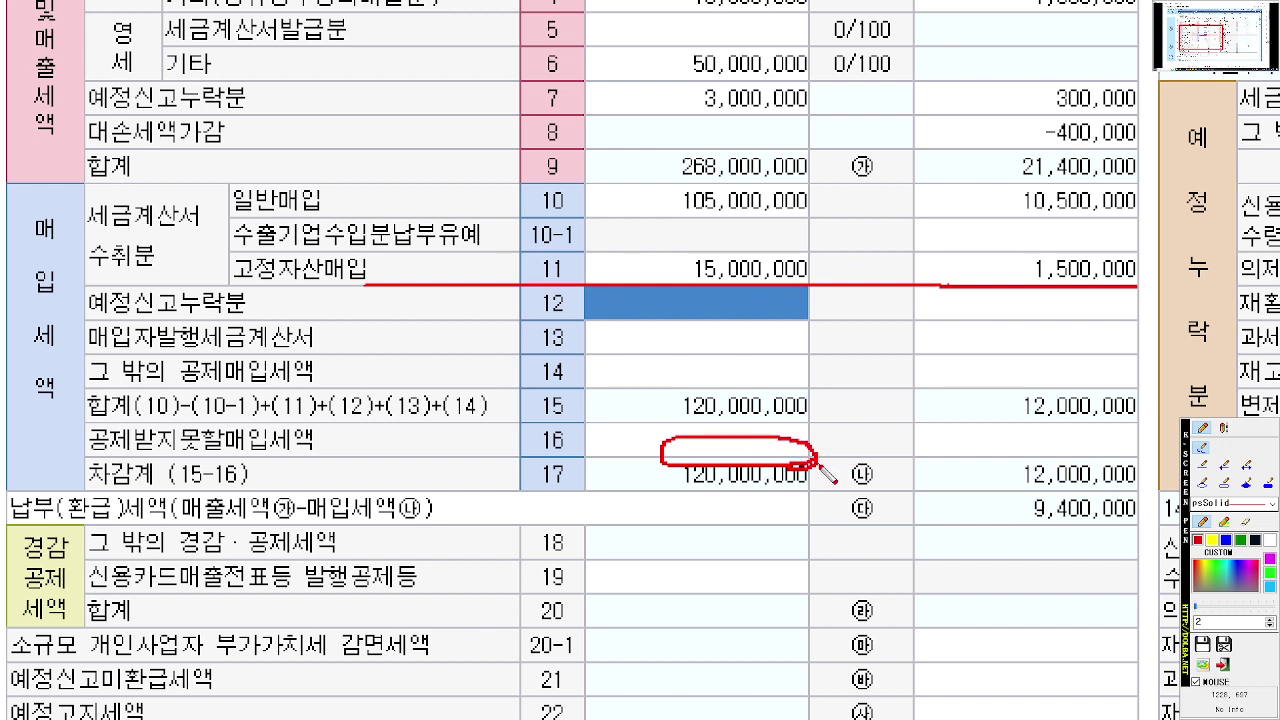
pyautogui.press('Escape')
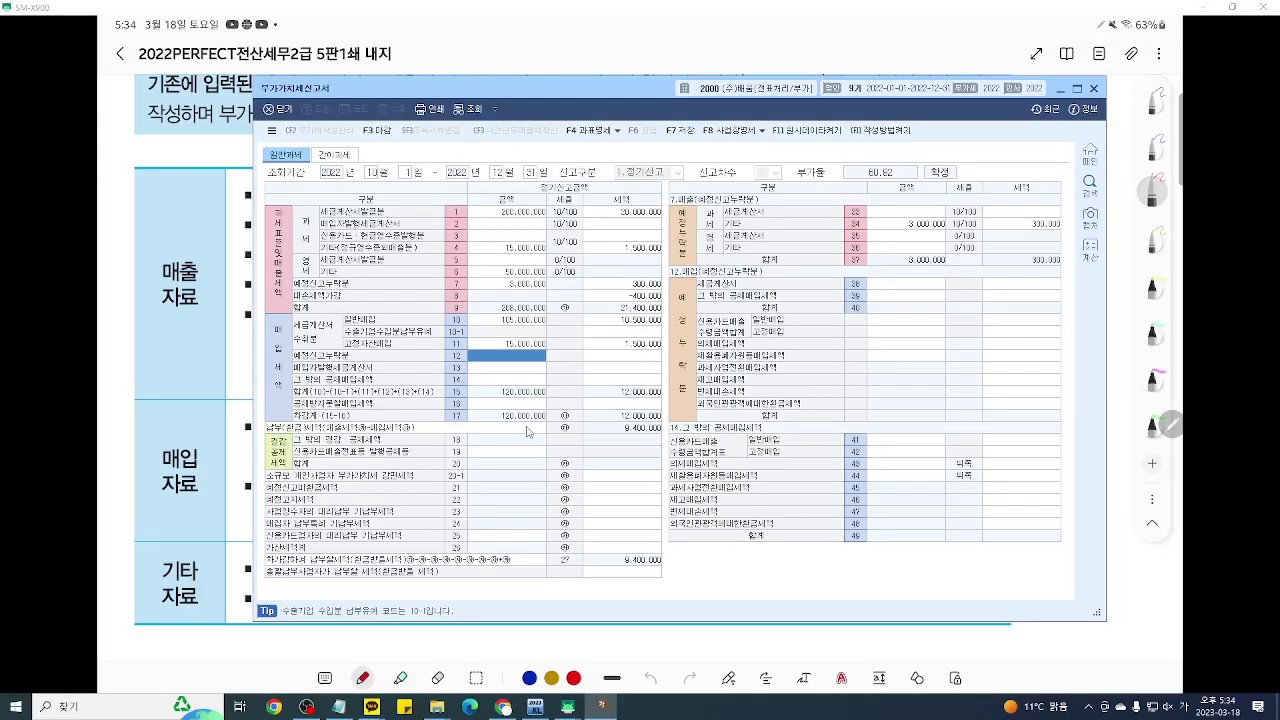
# Step: In the non-deductible input tax table, underline 공제받지못할 매입세액 (row 50) in red and enter 15,000,000 with tax 1,500,000
pyautogui.click(745, 444)
pyautogui.click(886, 214)
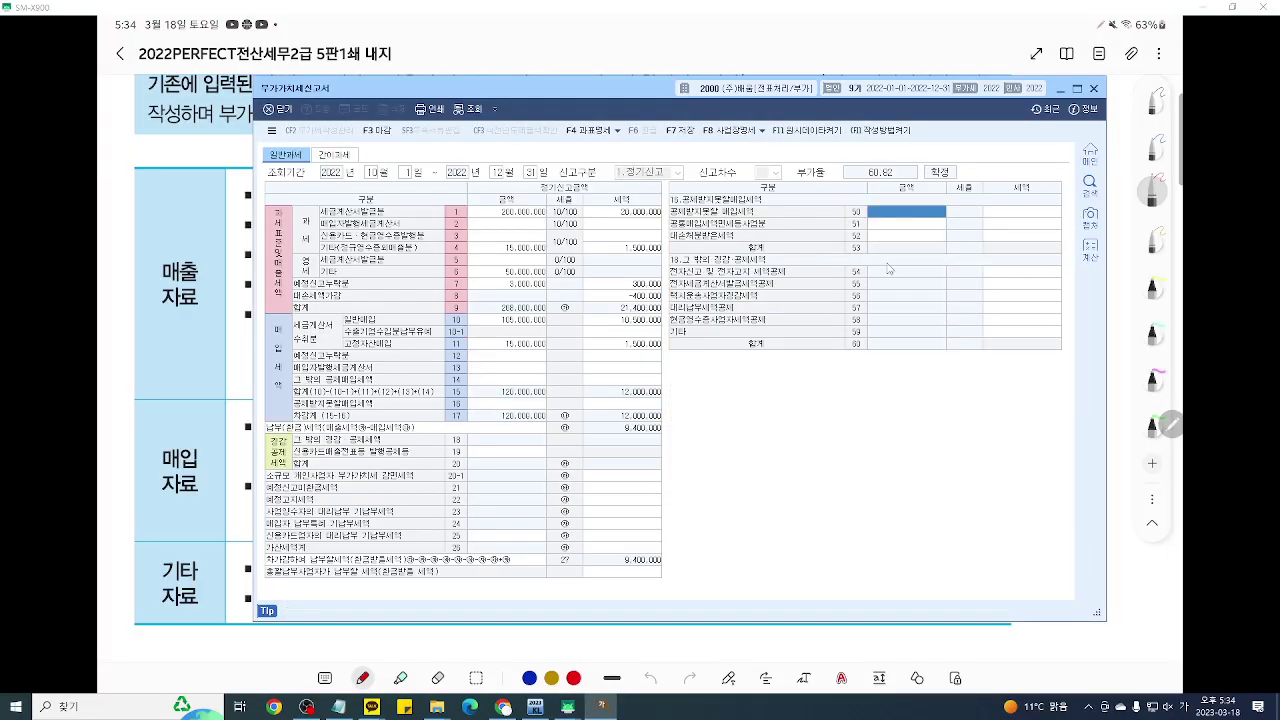
pyautogui.scroll(3, 903, 284)
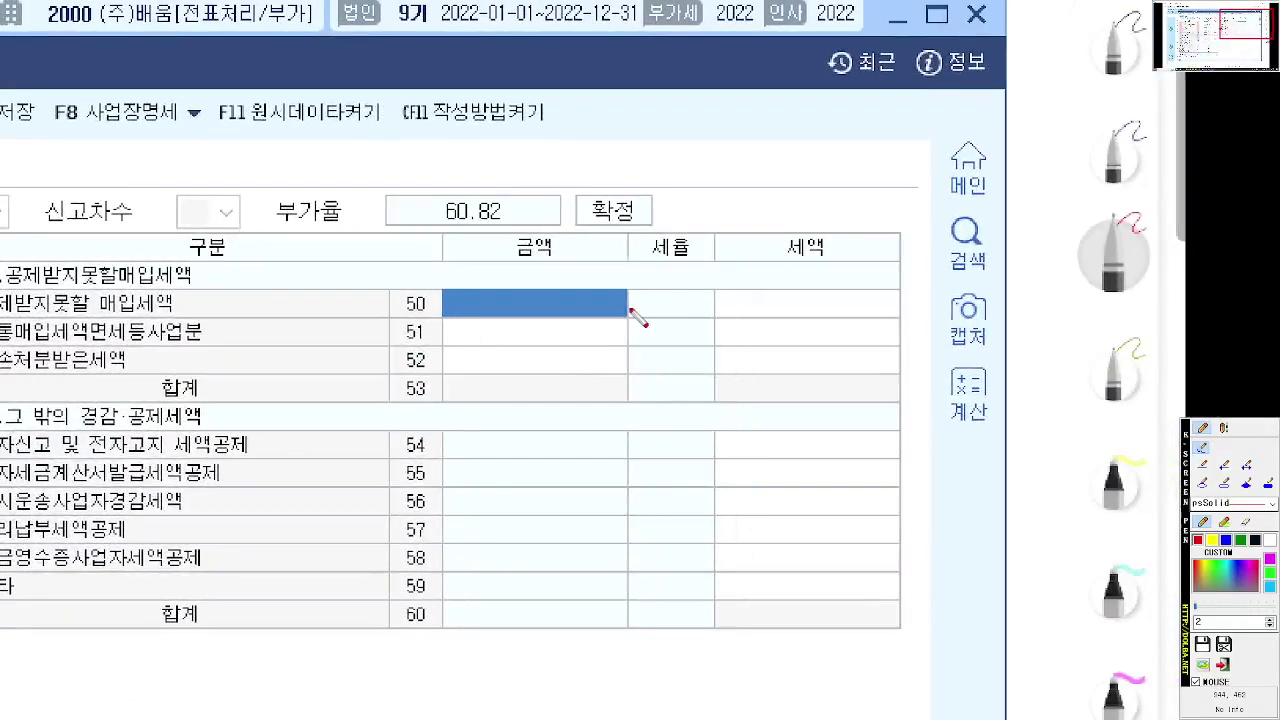
pyautogui.moveTo(406, 316); pyautogui.dragTo(1030, 316)
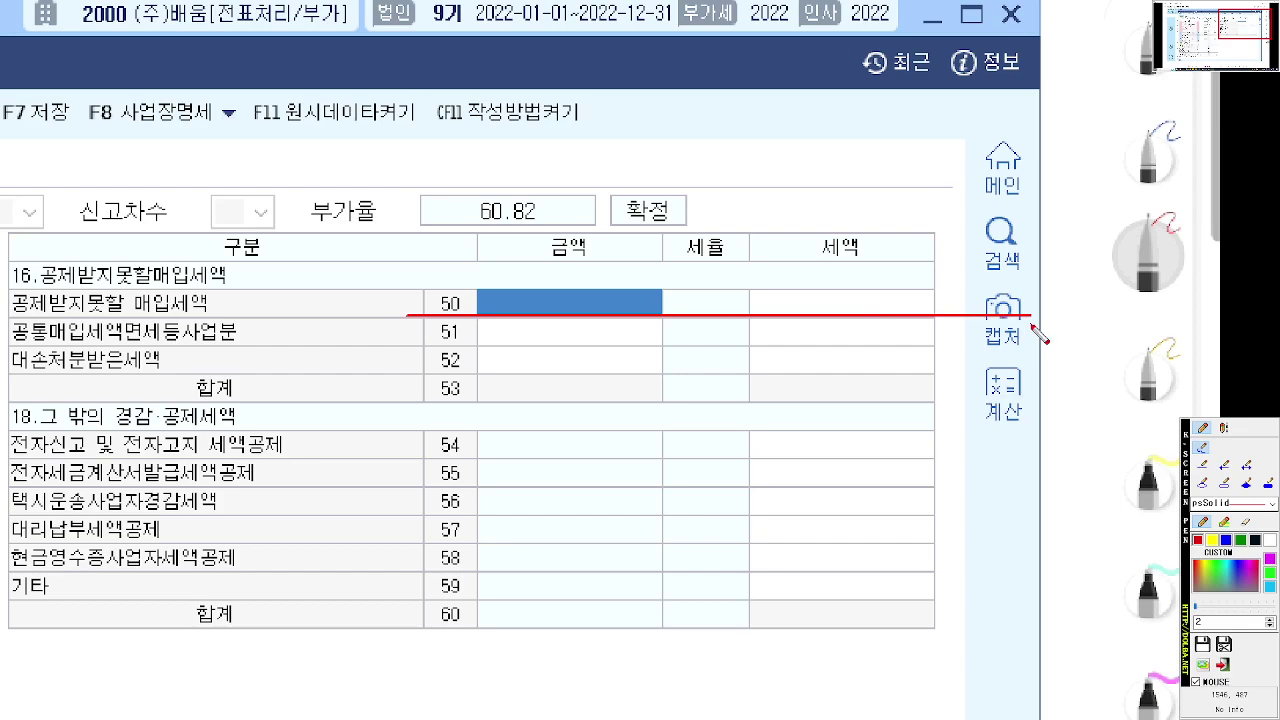
pyautogui.press('Escape')
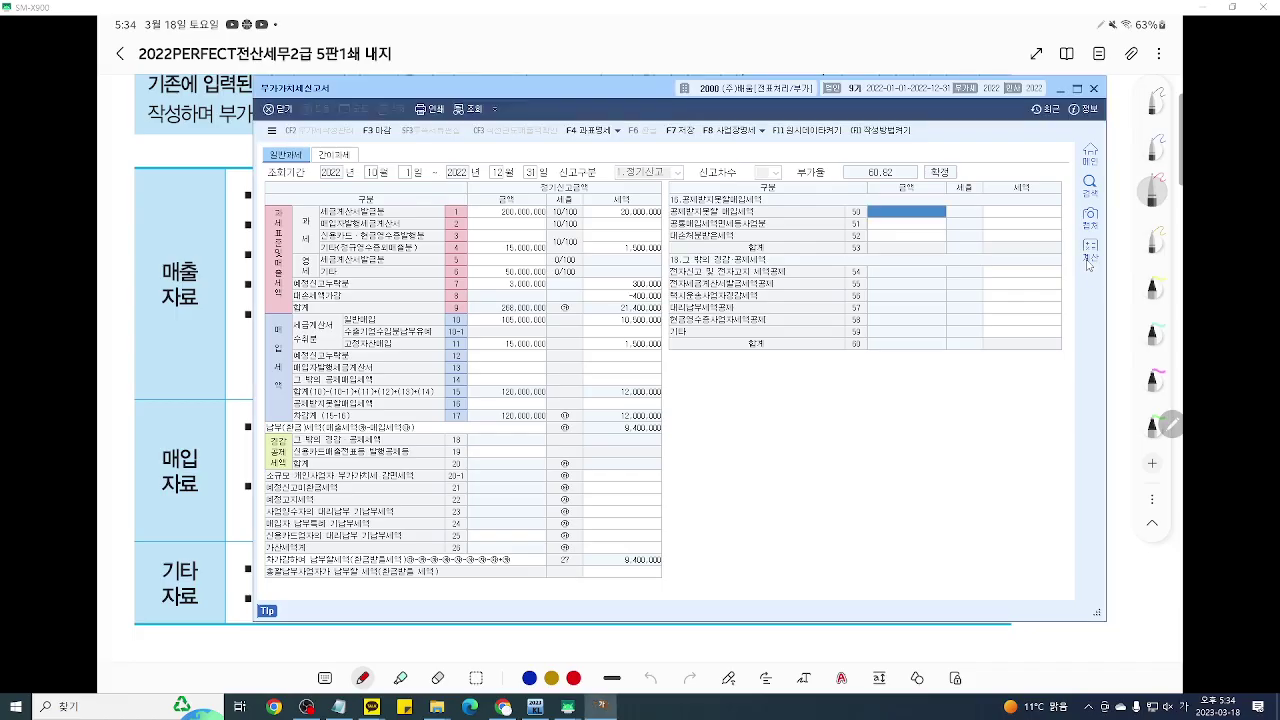
pyautogui.write('15000000')
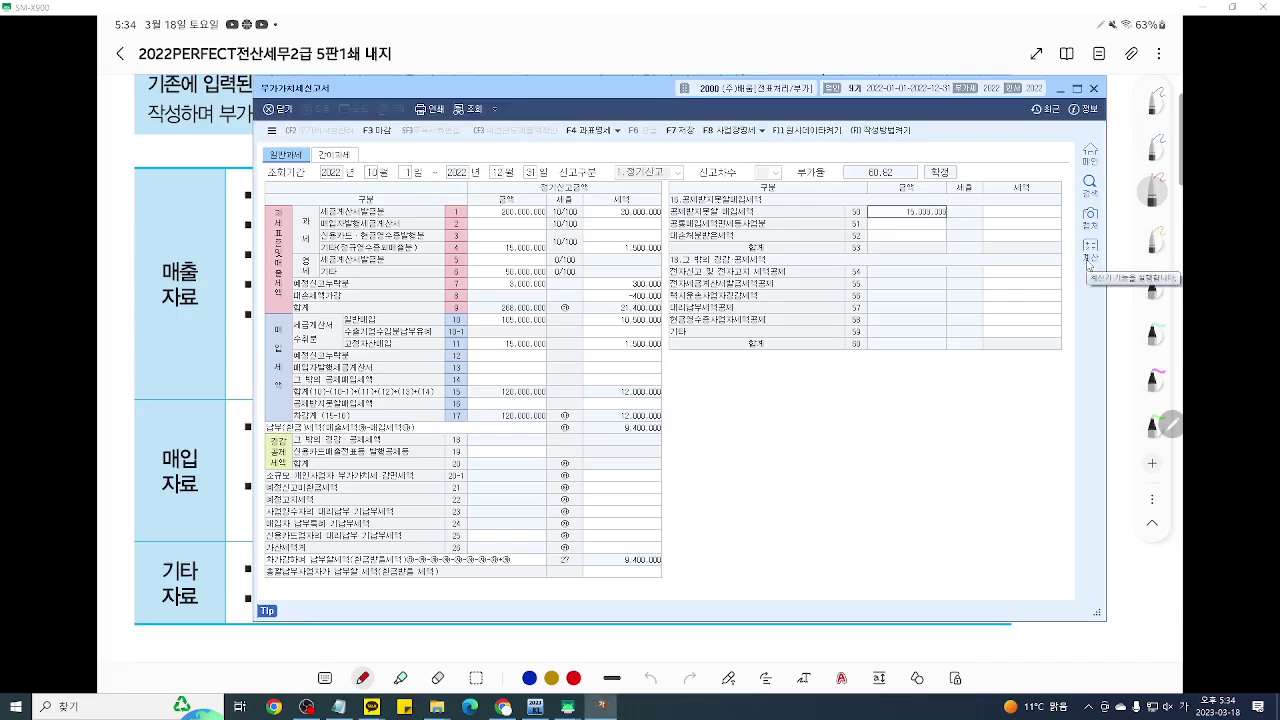
pyautogui.press('Return')
pyautogui.write('15,000,00')
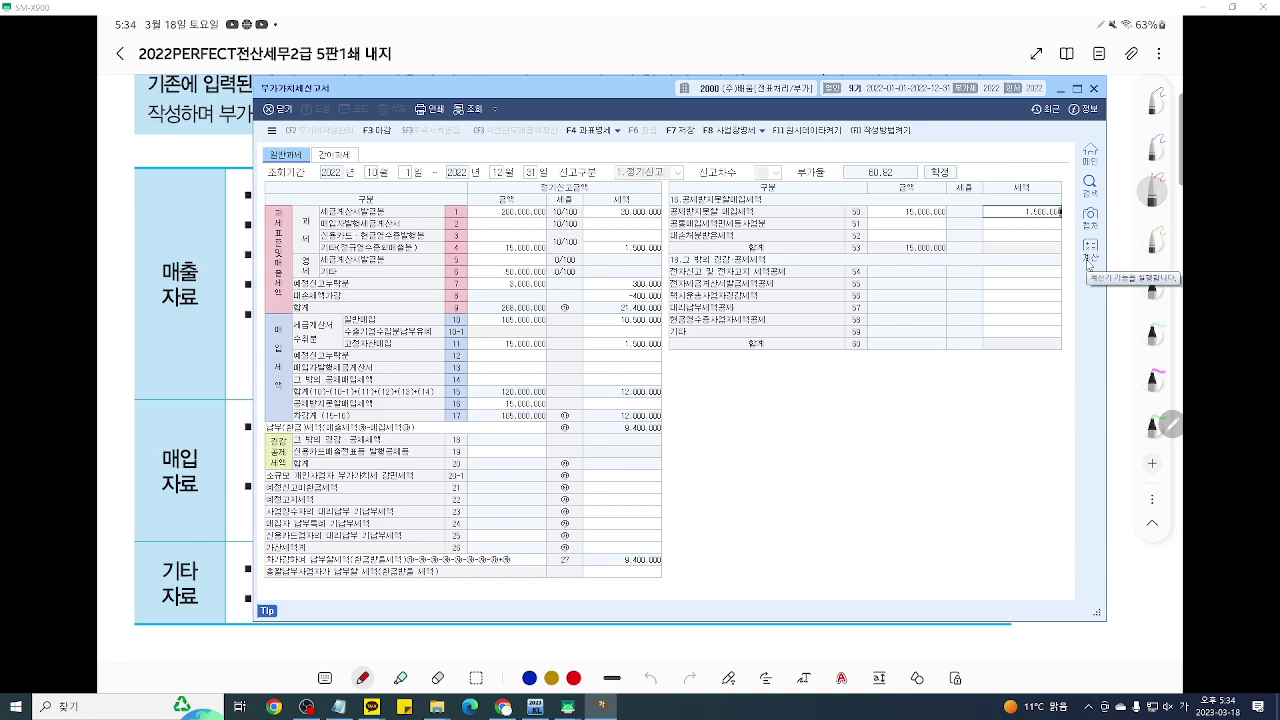
pyautogui.press('Return')
# Step: Circle the purchase tax amounts of row 15 in red, row 16 in blue and row 17 in green
pyautogui.scroll(5, 623, 430)
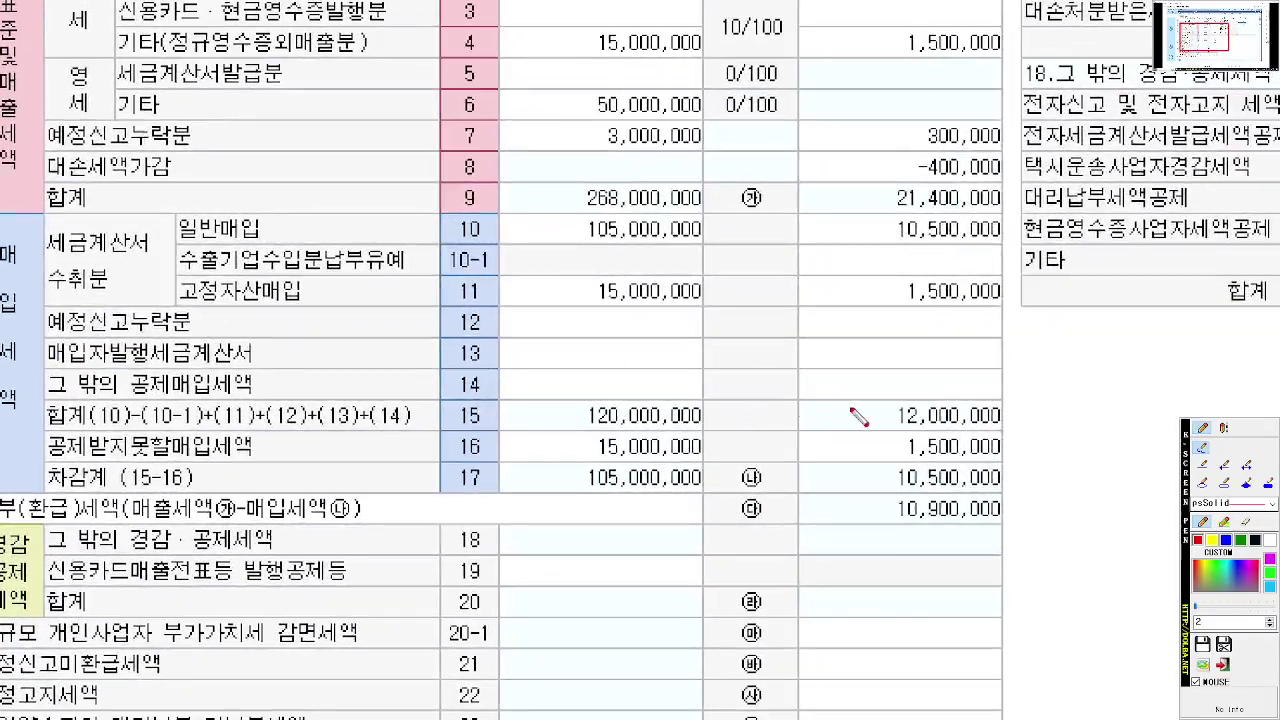
pyautogui.moveTo(1042, 430); pyautogui.dragTo(862, 430)
pyautogui.moveTo(1012, 428)
pyautogui.mouseDown()
pyautogui.moveTo(856, 414)
pyautogui.moveTo(1043, 386)
pyautogui.moveTo(1064, 420)
pyautogui.moveTo(1045, 432)
pyautogui.mouseUp()
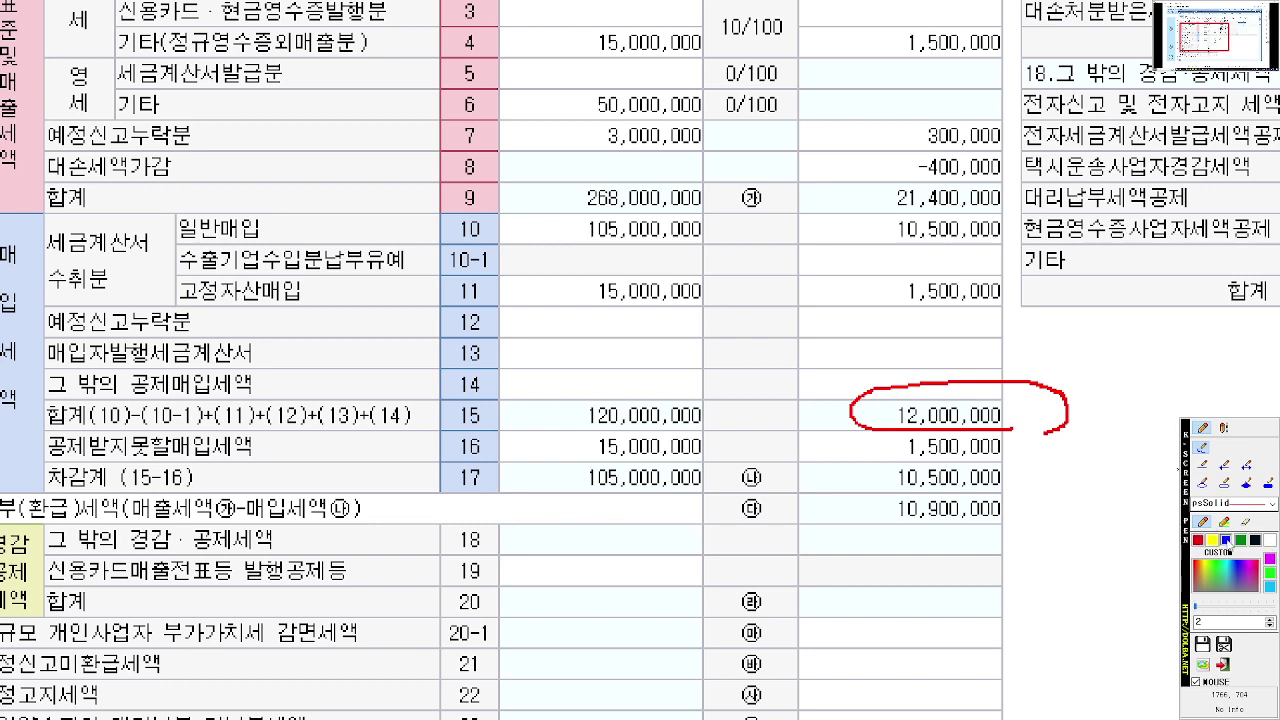
pyautogui.moveTo(1030, 465)
pyautogui.mouseDown()
pyautogui.moveTo(926, 474)
pyautogui.moveTo(856, 450)
pyautogui.moveTo(934, 428)
pyautogui.moveTo(1020, 430)
pyautogui.moveTo(1056, 456)
pyautogui.moveTo(1004, 466)
pyautogui.mouseUp()
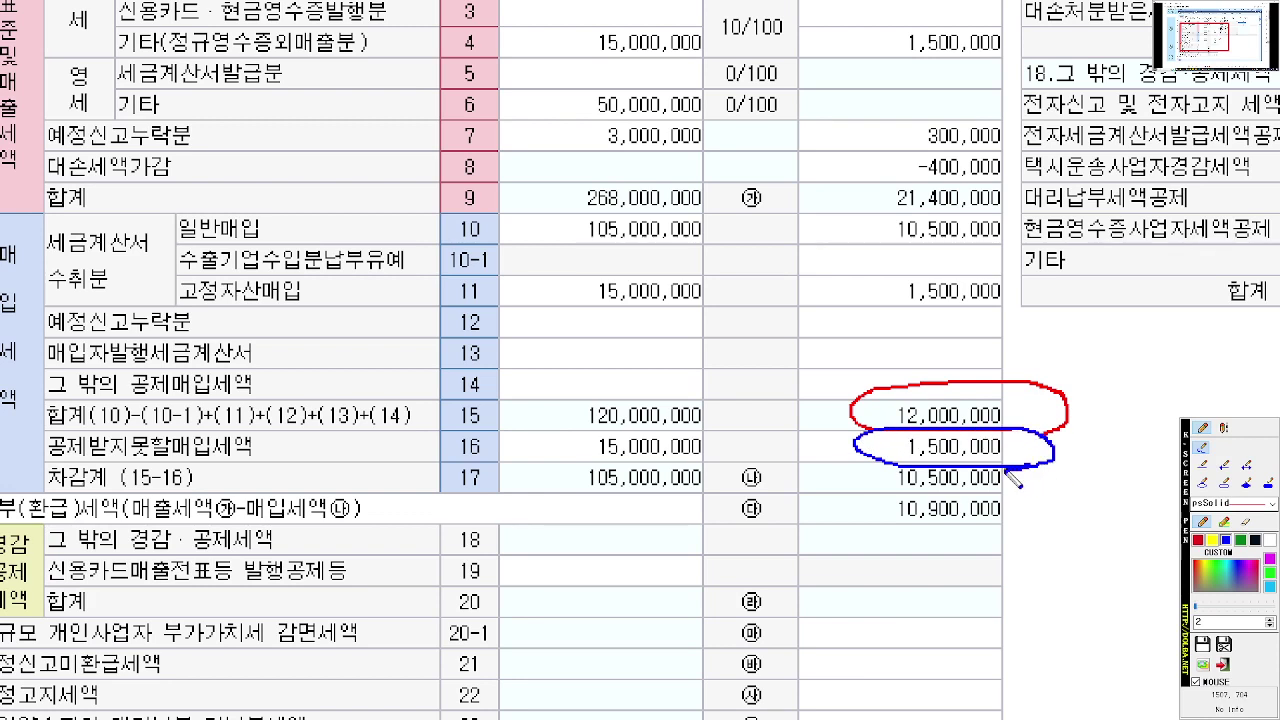
pyautogui.click(1240, 543)
pyautogui.moveTo(1036, 495)
pyautogui.mouseDown()
pyautogui.moveTo(862, 496)
pyautogui.moveTo(925, 477)
pyautogui.moveTo(1068, 488)
pyautogui.moveTo(1040, 494)
pyautogui.mouseUp()
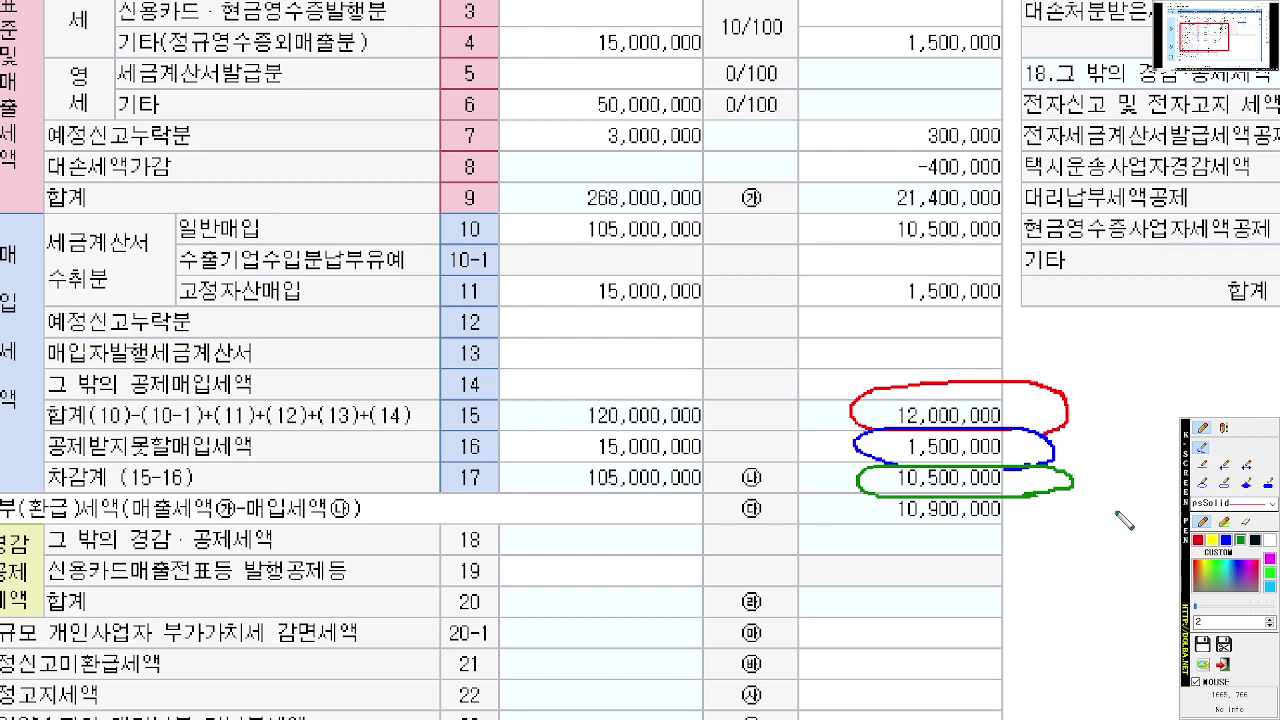
pyautogui.press('Escape')
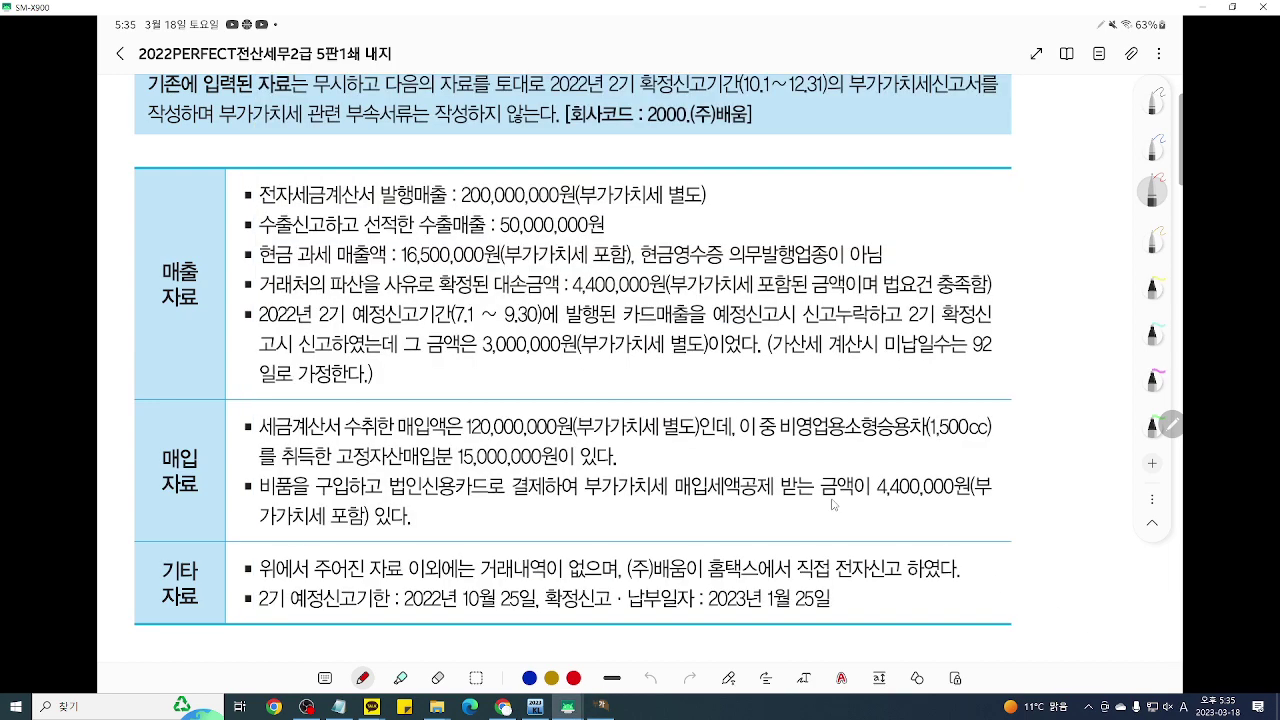
# Step: Check the purchase data in the exercise document and open the 그 밖의 공제매입세액 (row 14) detail table on the VAT return, underlining the row in red
pyautogui.scroll(-2, 840, 502)
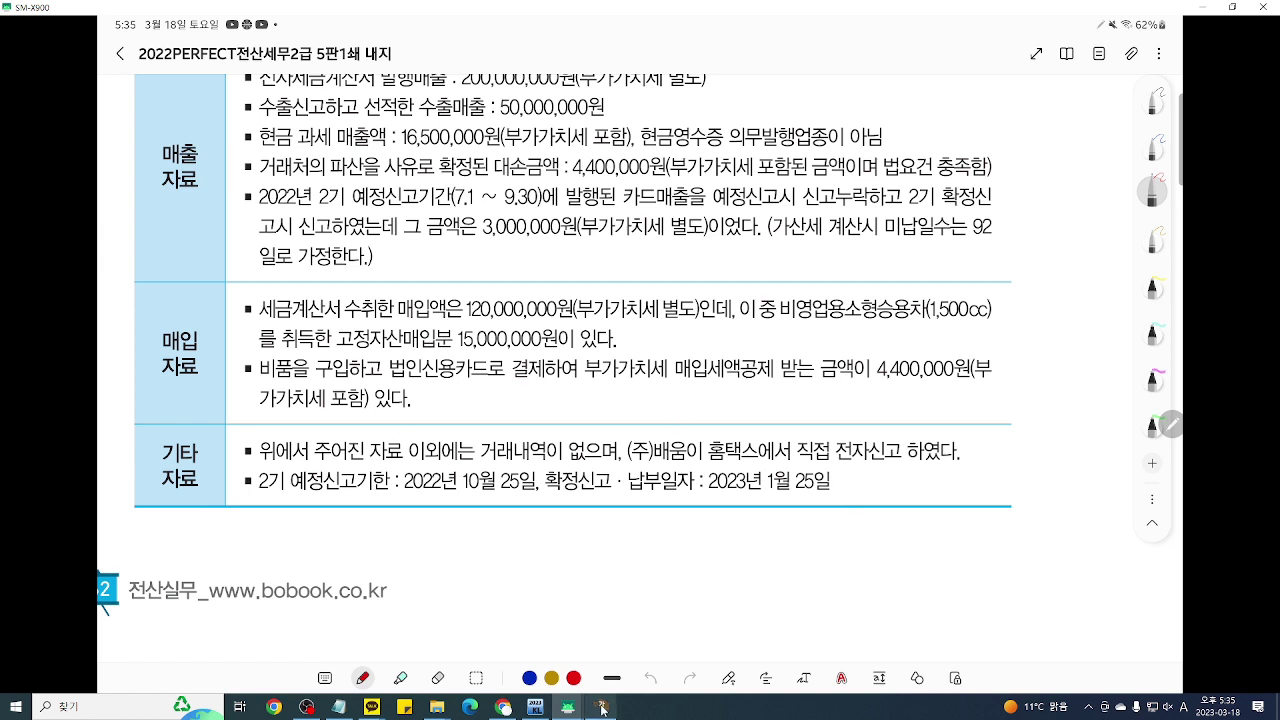
pyautogui.moveTo(602, 709)
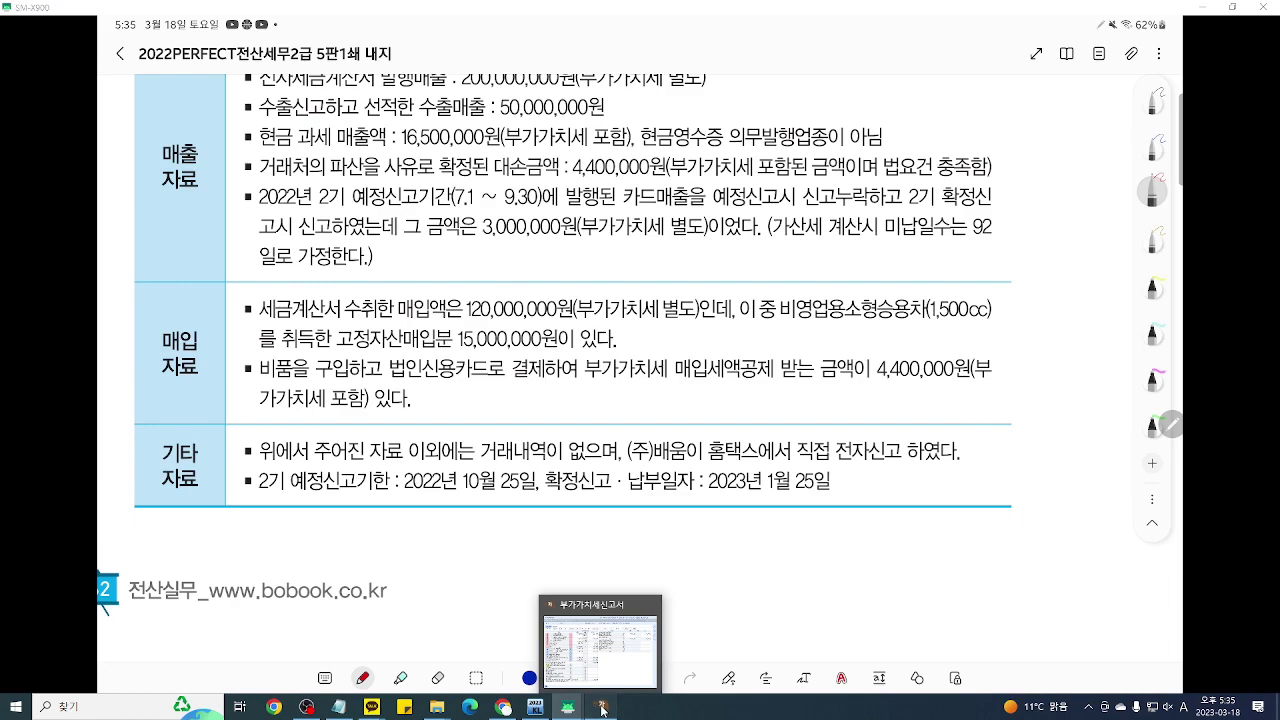
pyautogui.click(602, 709)
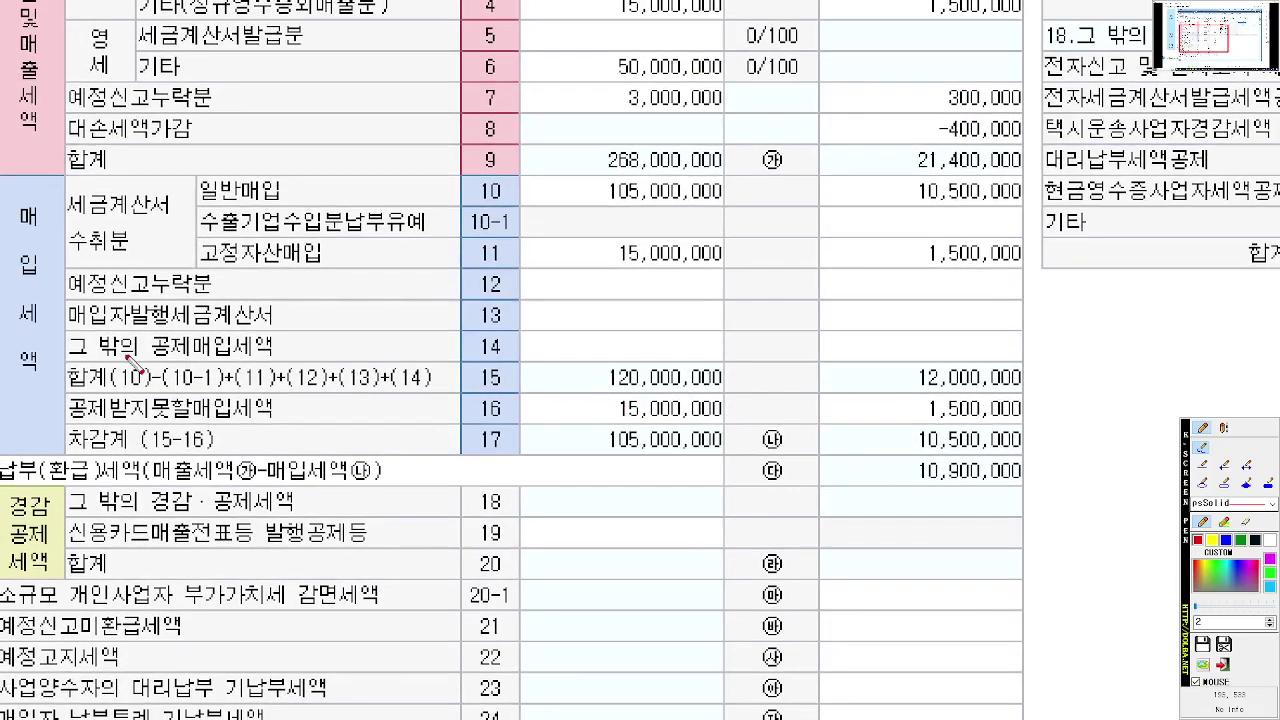
pyautogui.moveTo(88, 357); pyautogui.dragTo(866, 357)
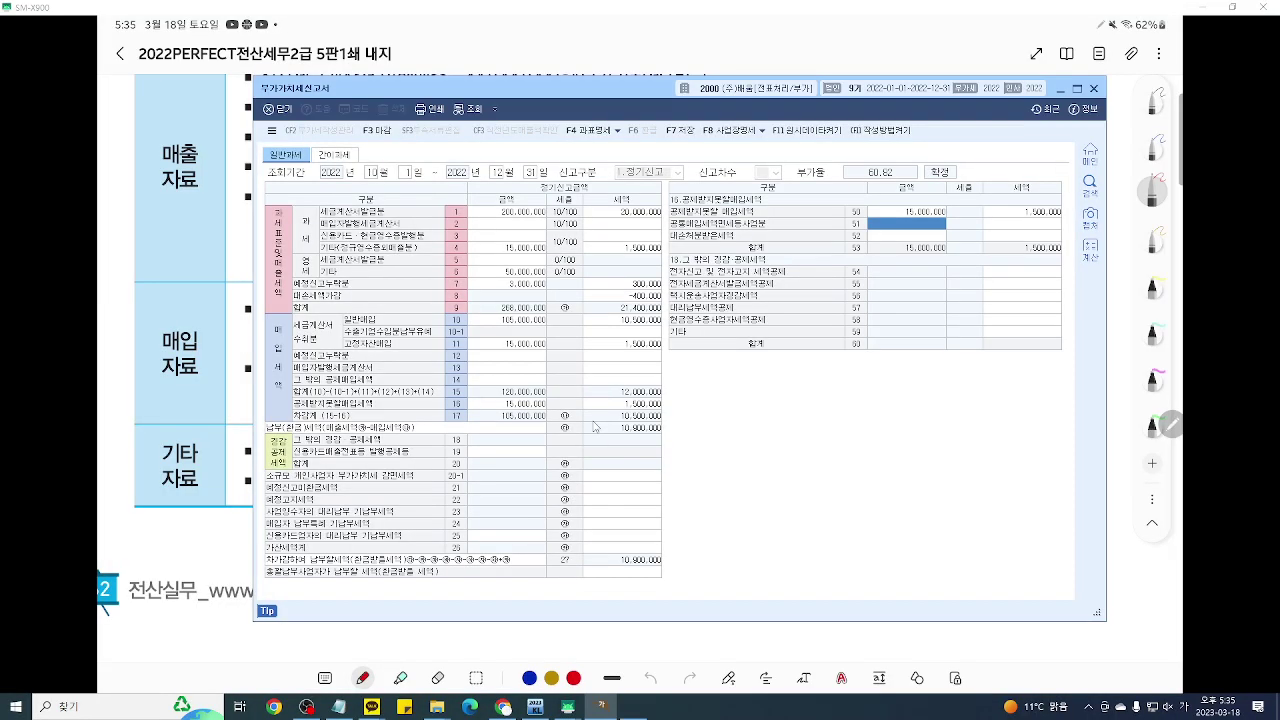
pyautogui.click(658, 350)
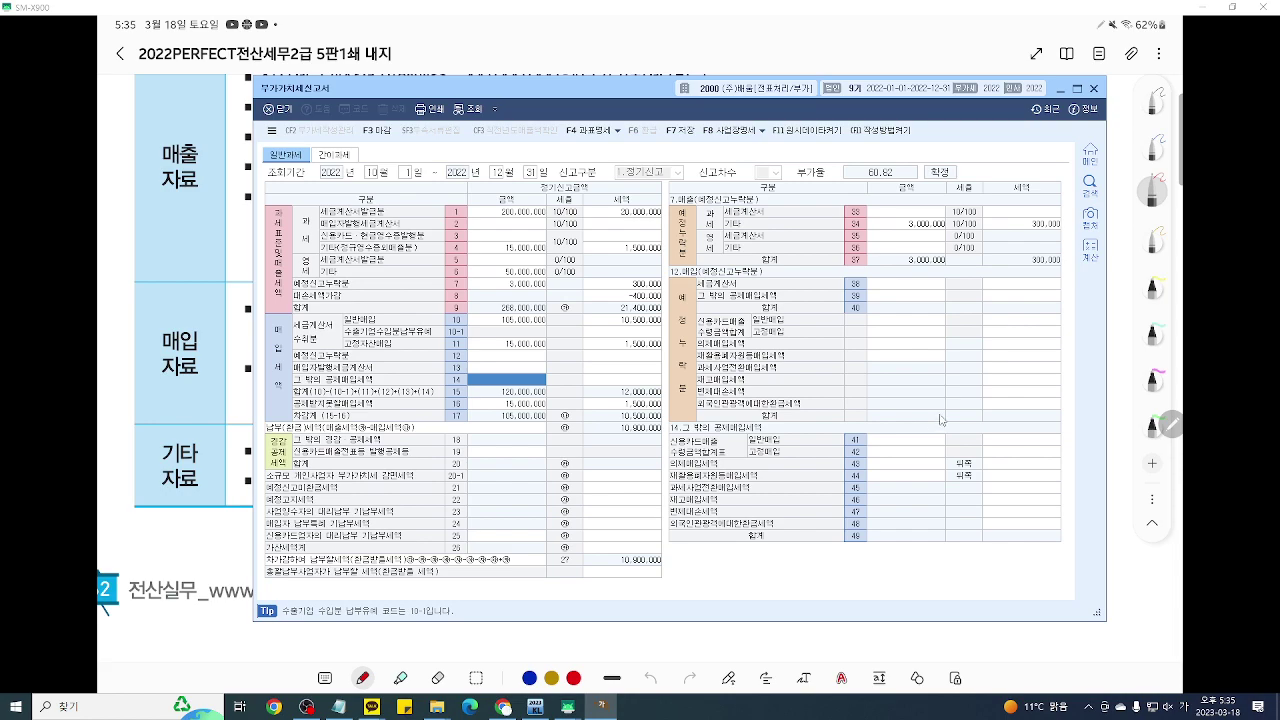
# Step: Enter 4,000,000 with tax 400,000 for credit-card fixed-asset purchases (고정매입, row 42), underlining the row in red
pyautogui.hotkey('ctrl', '2')
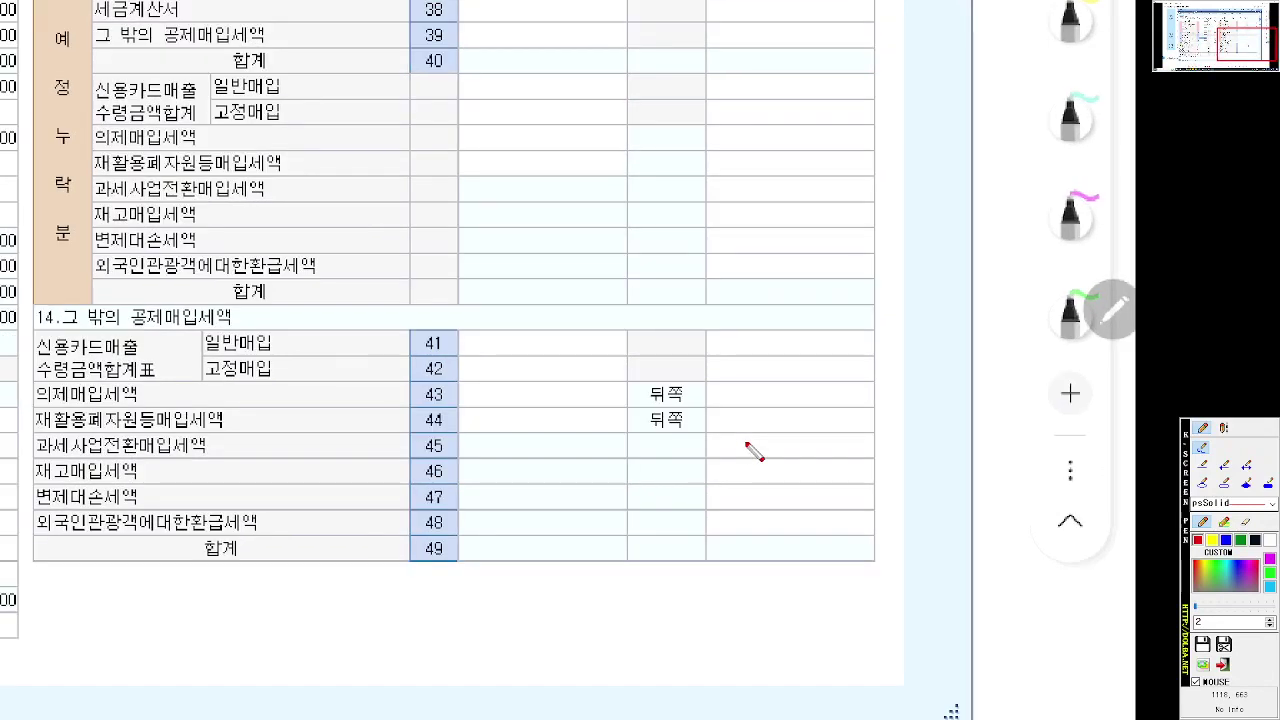
pyautogui.moveTo(462, 379); pyautogui.dragTo(900, 382)
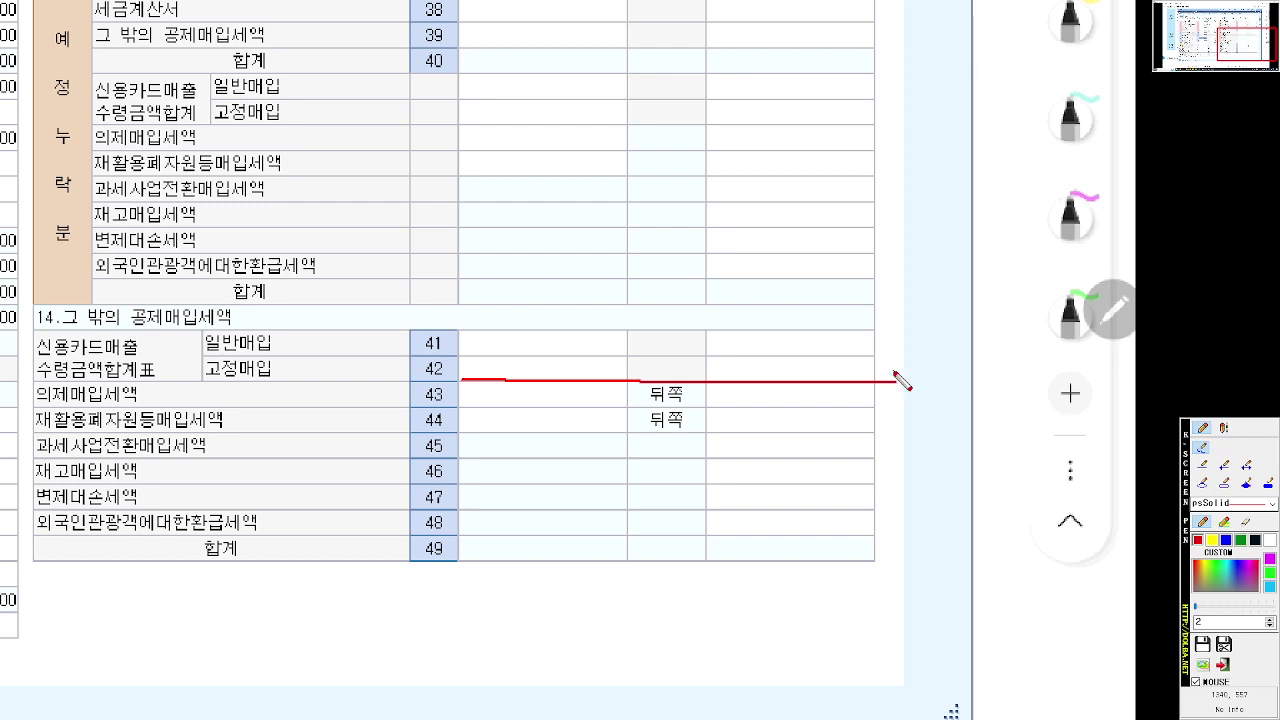
pyautogui.moveTo(458, 378)
pyautogui.mouseDown()
pyautogui.moveTo(458, 355)
pyautogui.moveTo(621, 368)
pyautogui.moveTo(623, 380)
pyautogui.mouseUp()
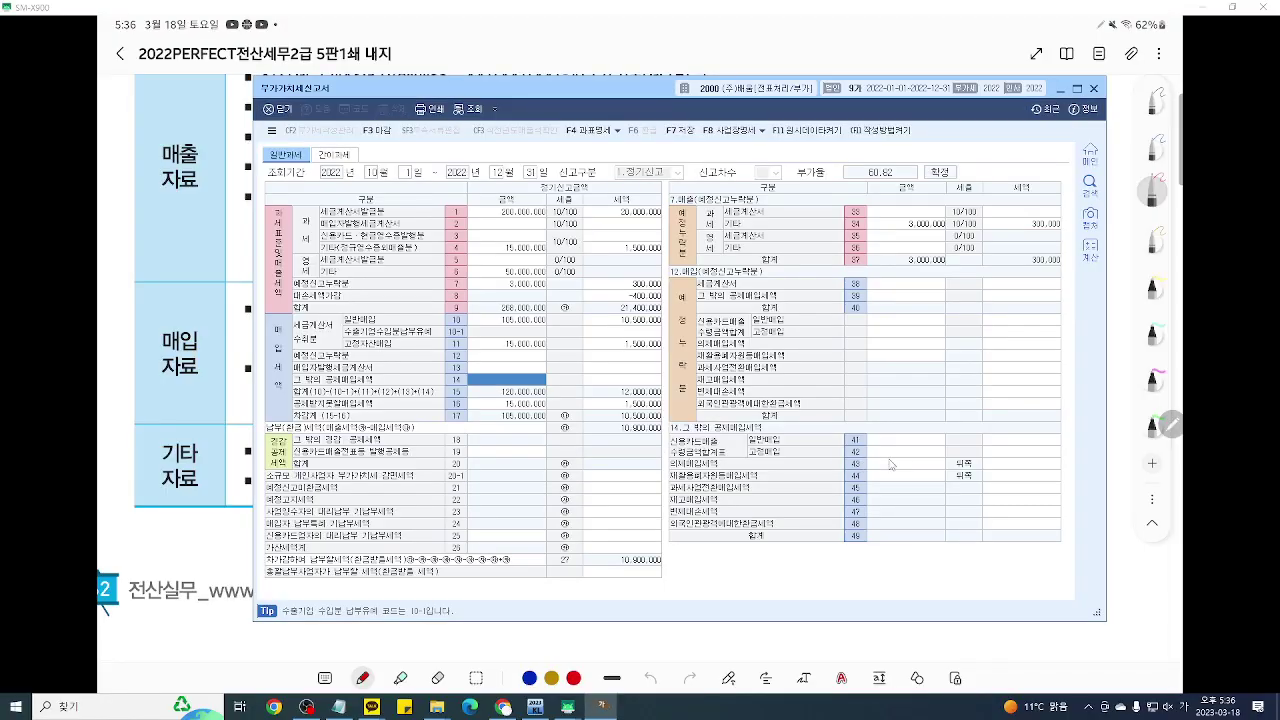
pyautogui.click(927, 456)
pyautogui.write('4000000')
pyautogui.press('Return')
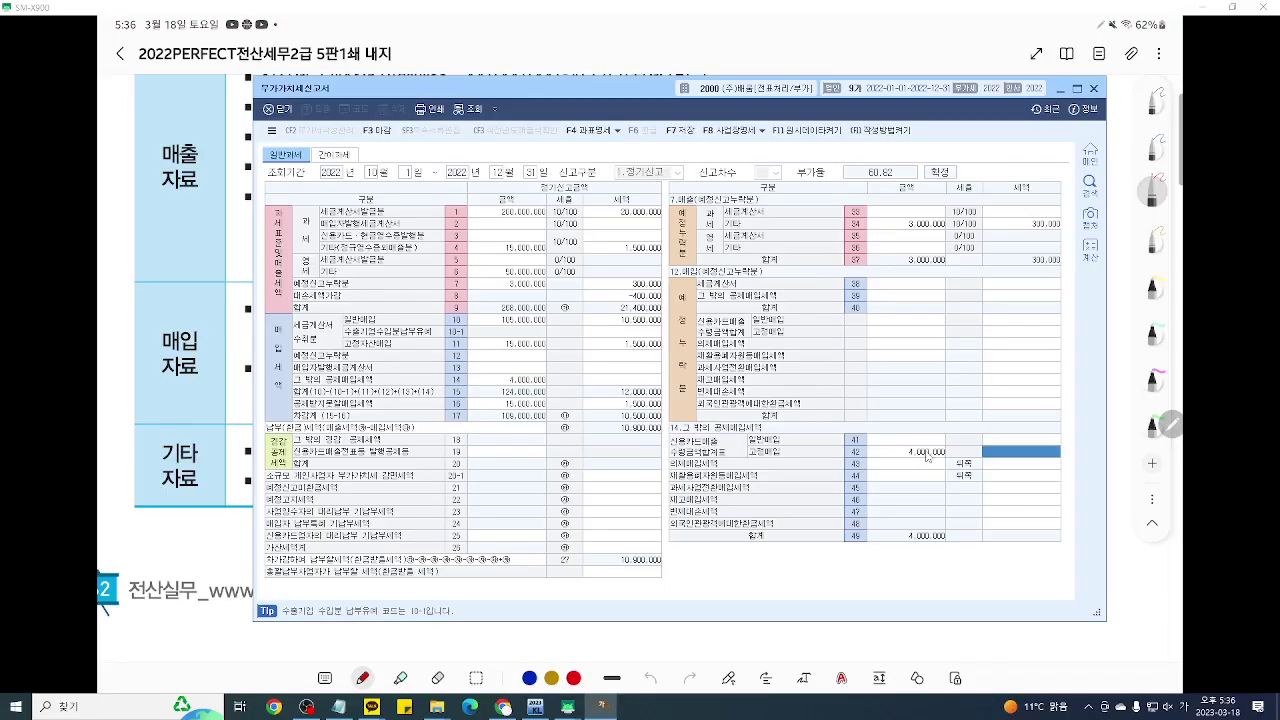
pyautogui.write('4,000,00')
pyautogui.press('Return')
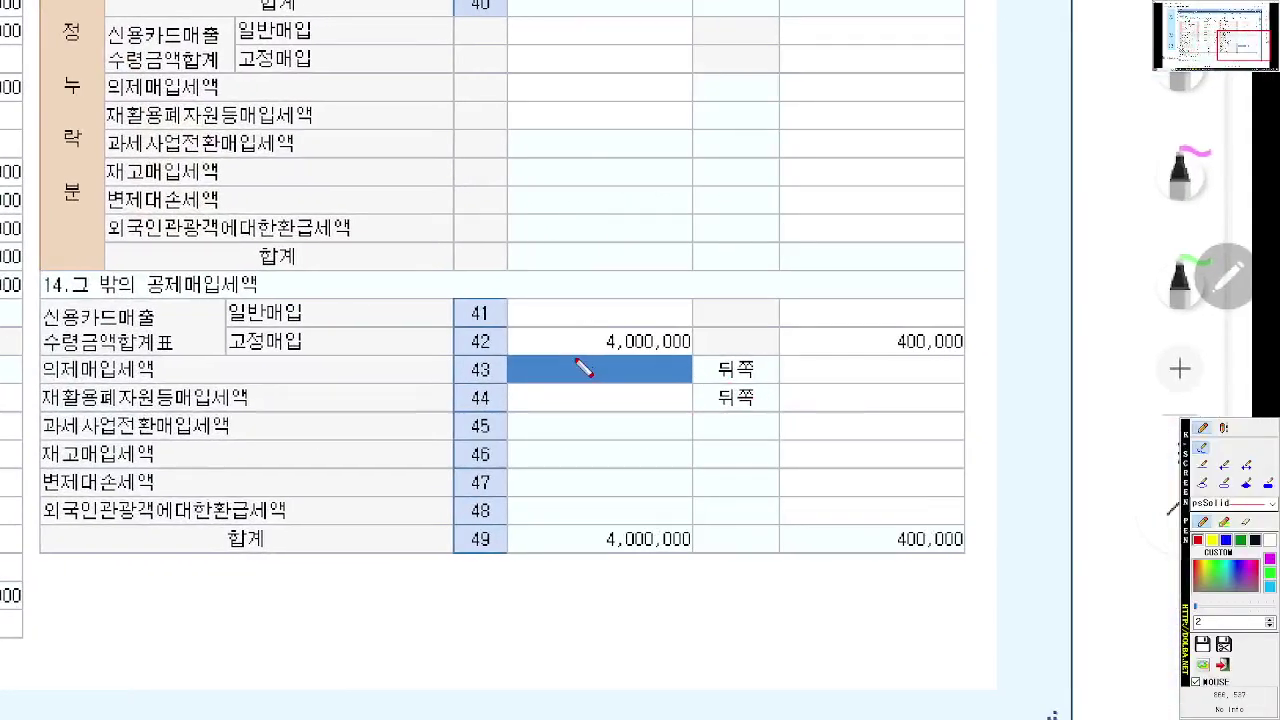
pyautogui.moveTo(877, 394); pyautogui.dragTo(1276, 394)
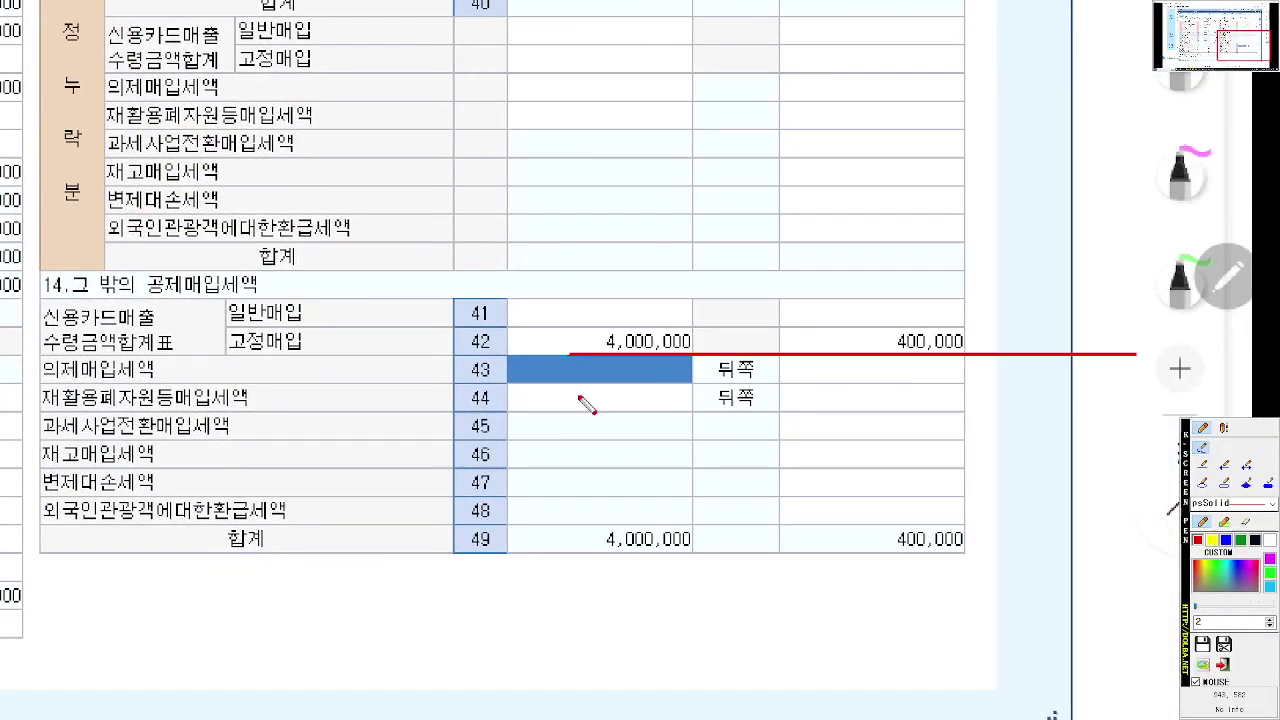
pyautogui.press('Escape')
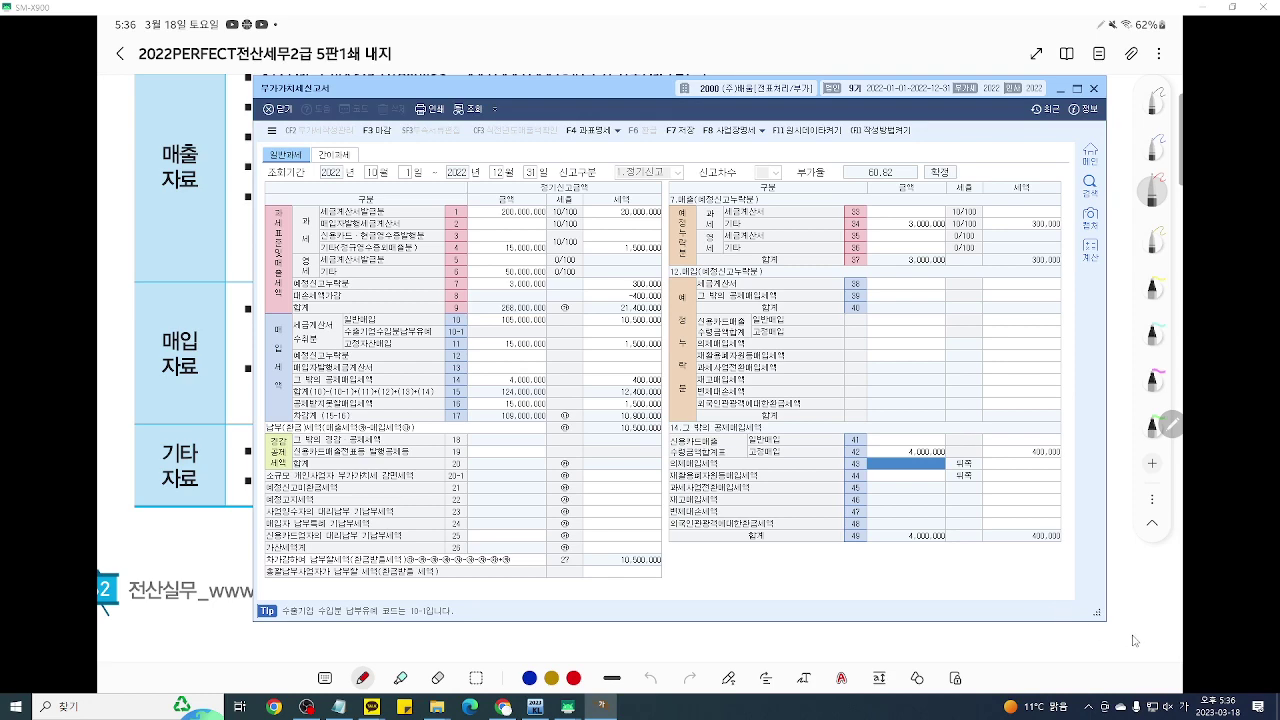
# Step: Check the other data in the exercise document and open the reductions and credits detail table from row 19 of the VAT return
pyautogui.click(1131, 634)
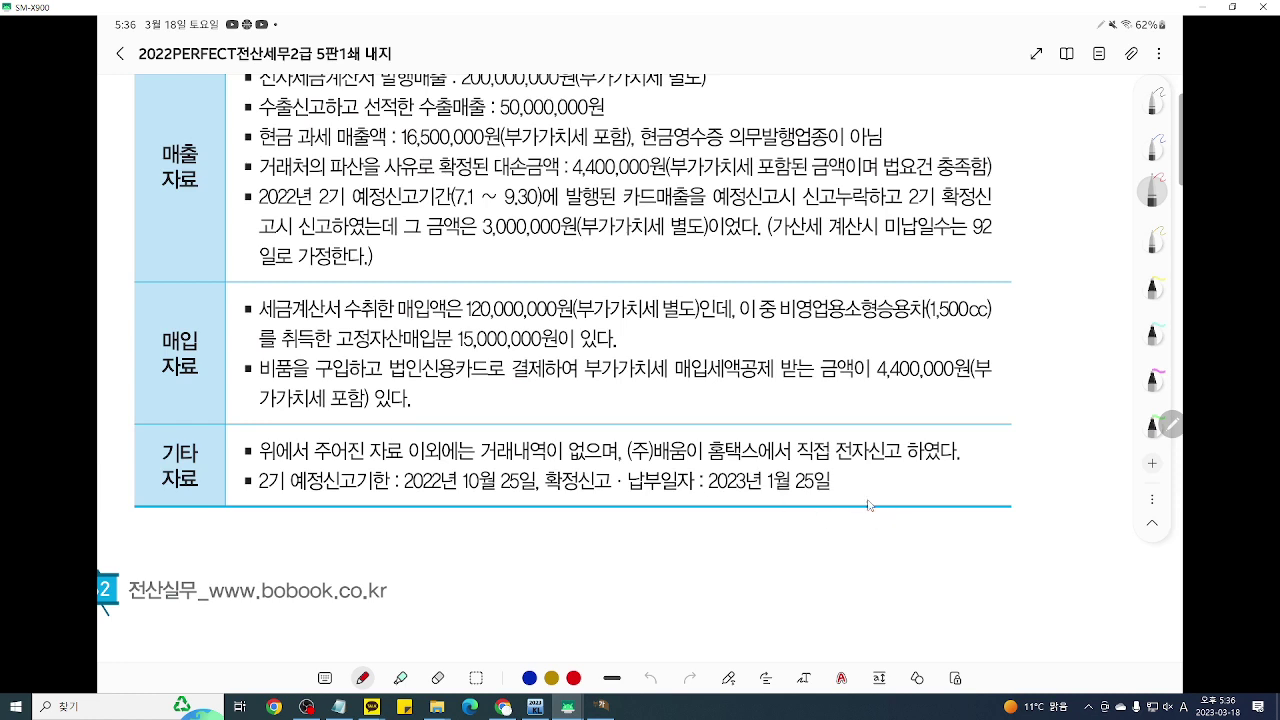
pyautogui.click(600, 706)
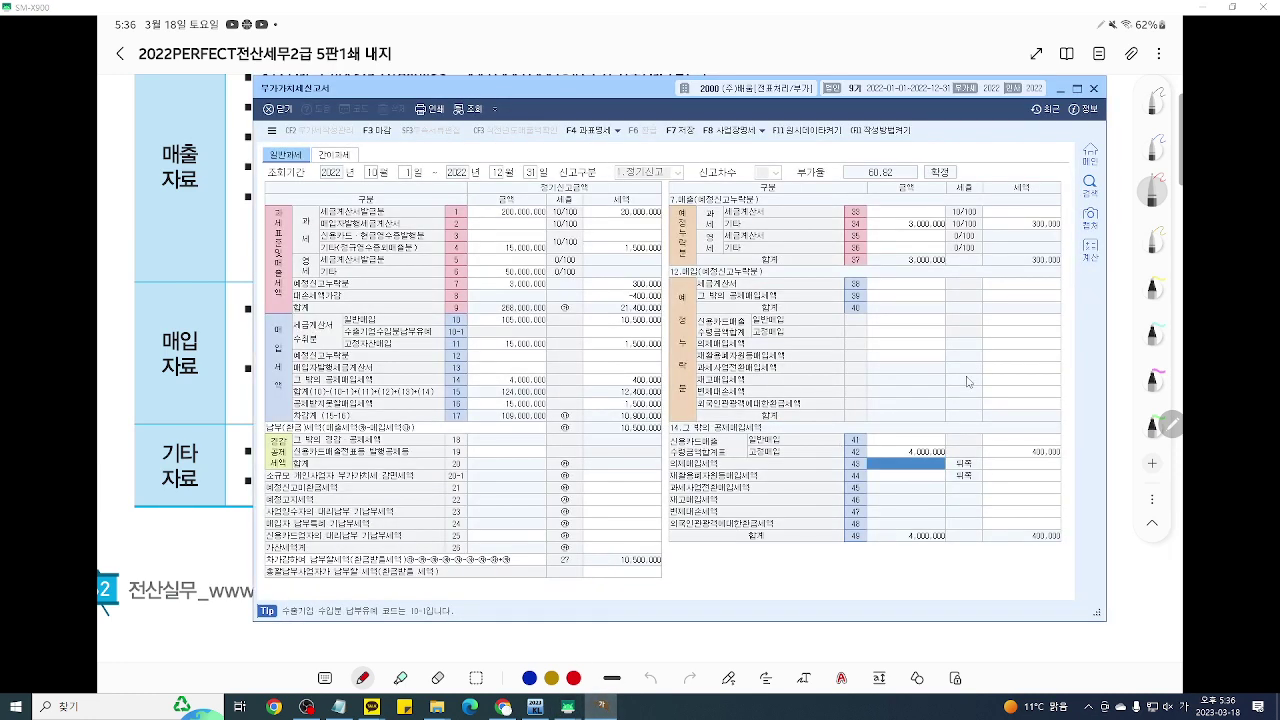
pyautogui.click(524, 453)
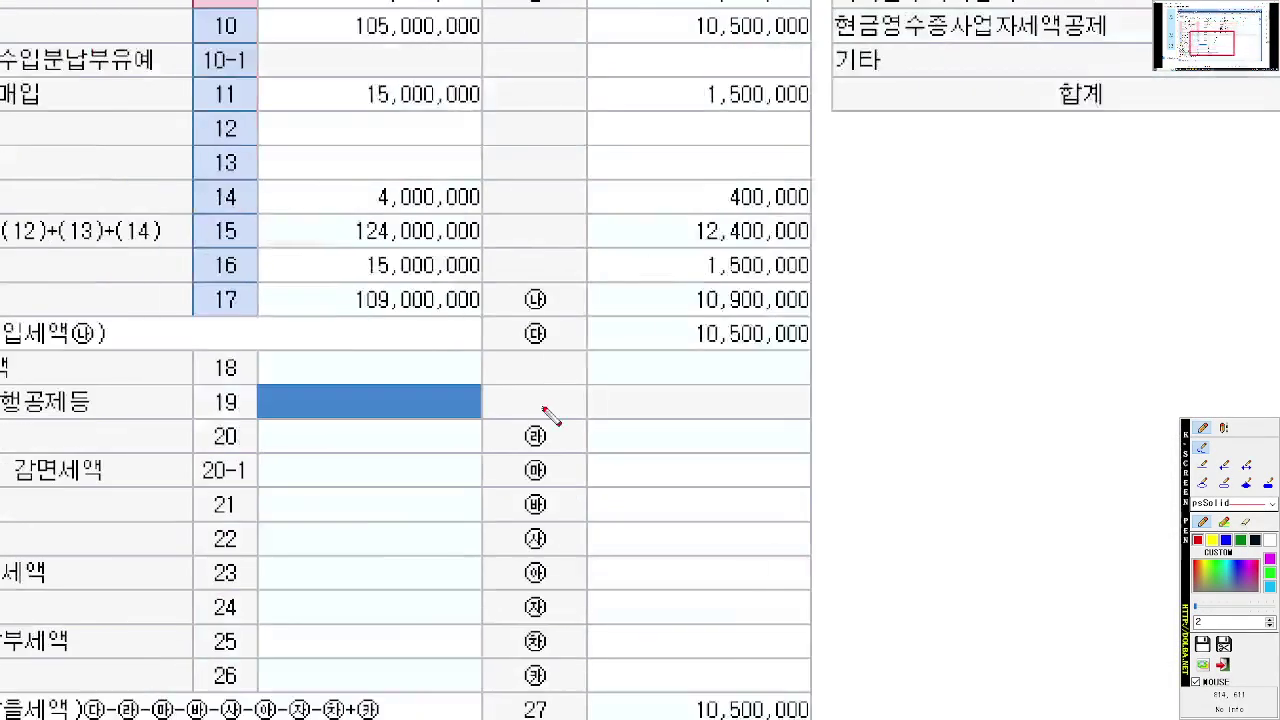
# Step: Circle the tax column from row 20 to row 24 in red on the VAT return and erase the marking
pyautogui.moveTo(869, 396)
pyautogui.mouseDown()
pyautogui.moveTo(922, 402)
pyautogui.moveTo(832, 450)
pyautogui.mouseUp()
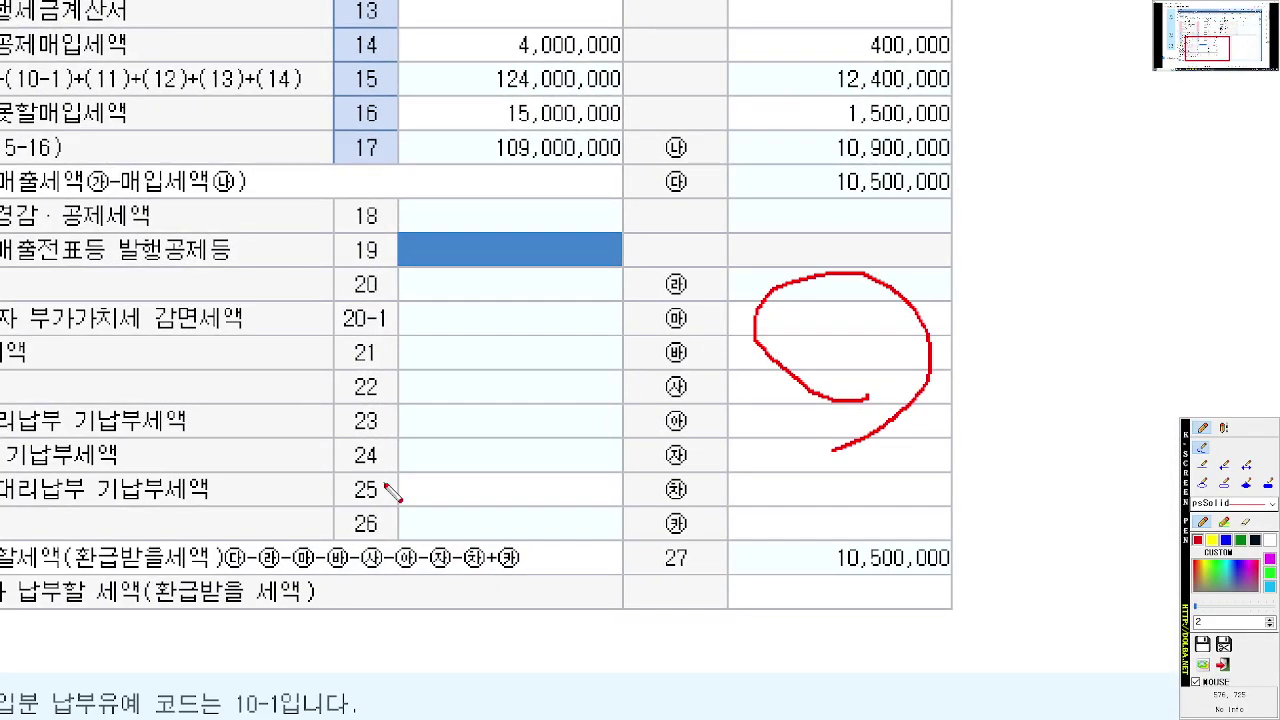
pyautogui.rightClick(390, 486)
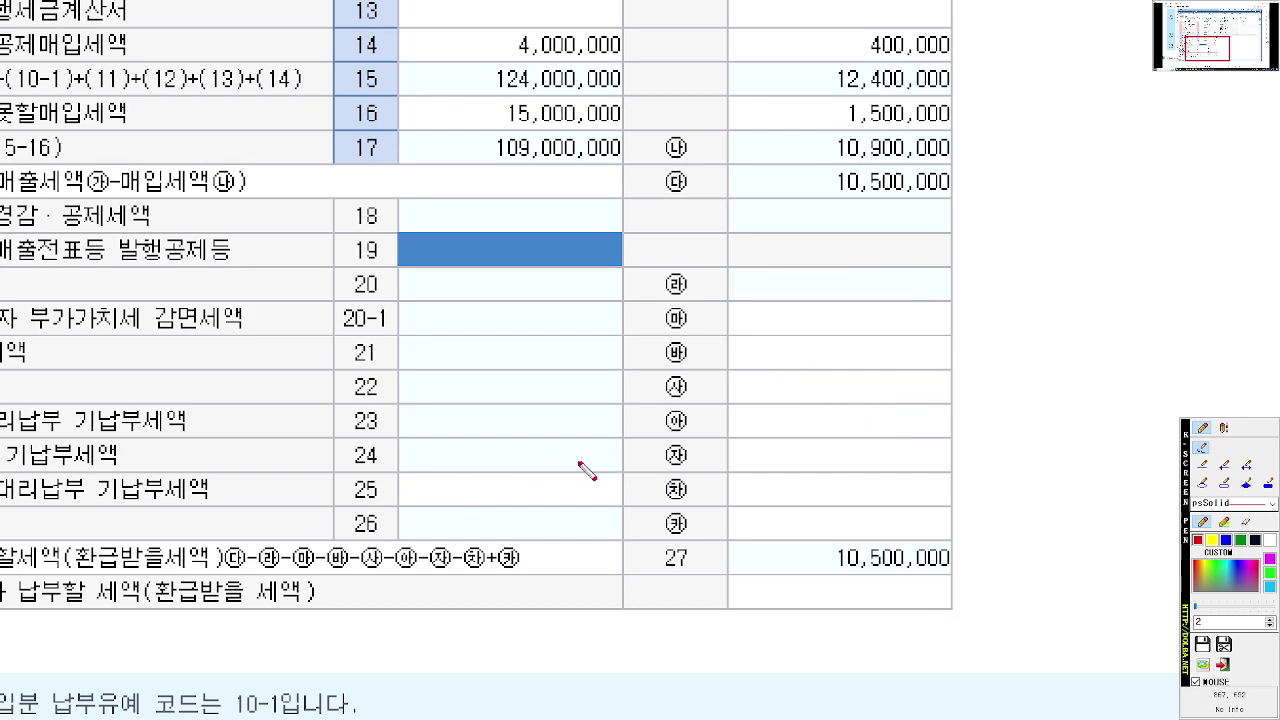
pyautogui.scroll(-2, 638, 461)
pyautogui.scroll(-2, 645, 467)
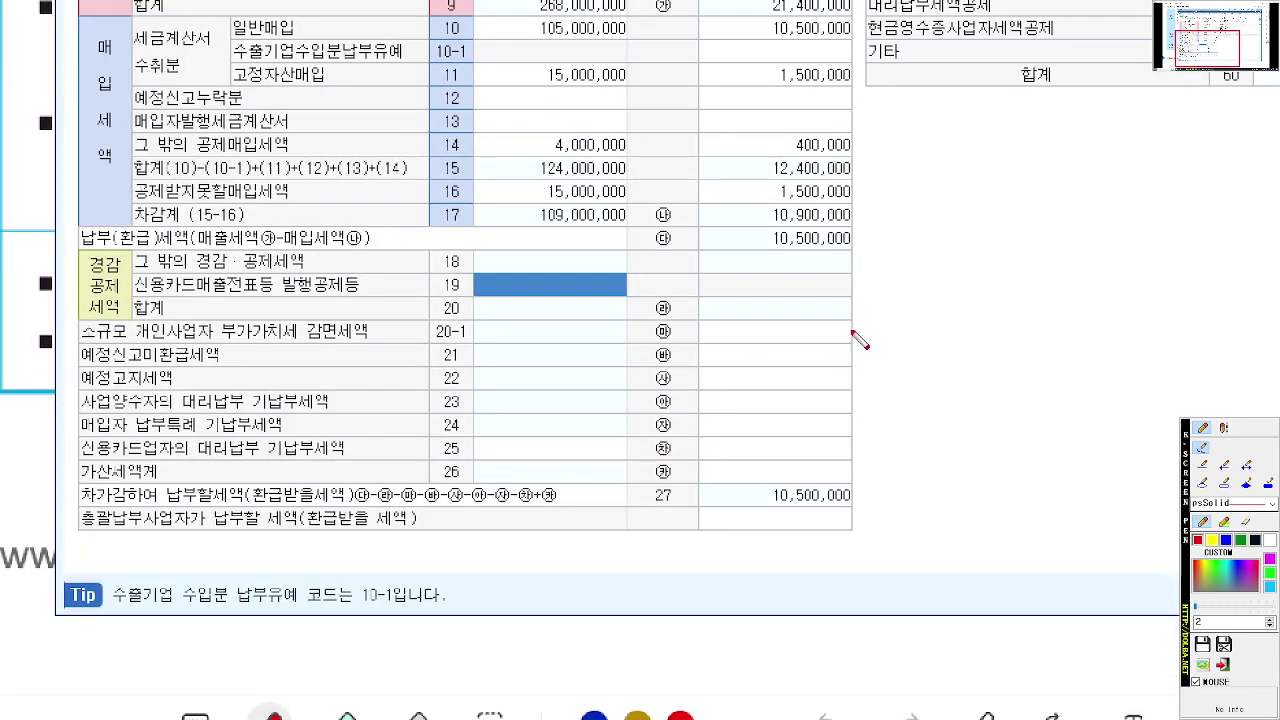
pyautogui.moveTo(945, 330); pyautogui.dragTo(742, 418)
pyautogui.scroll(1, 742, 418)
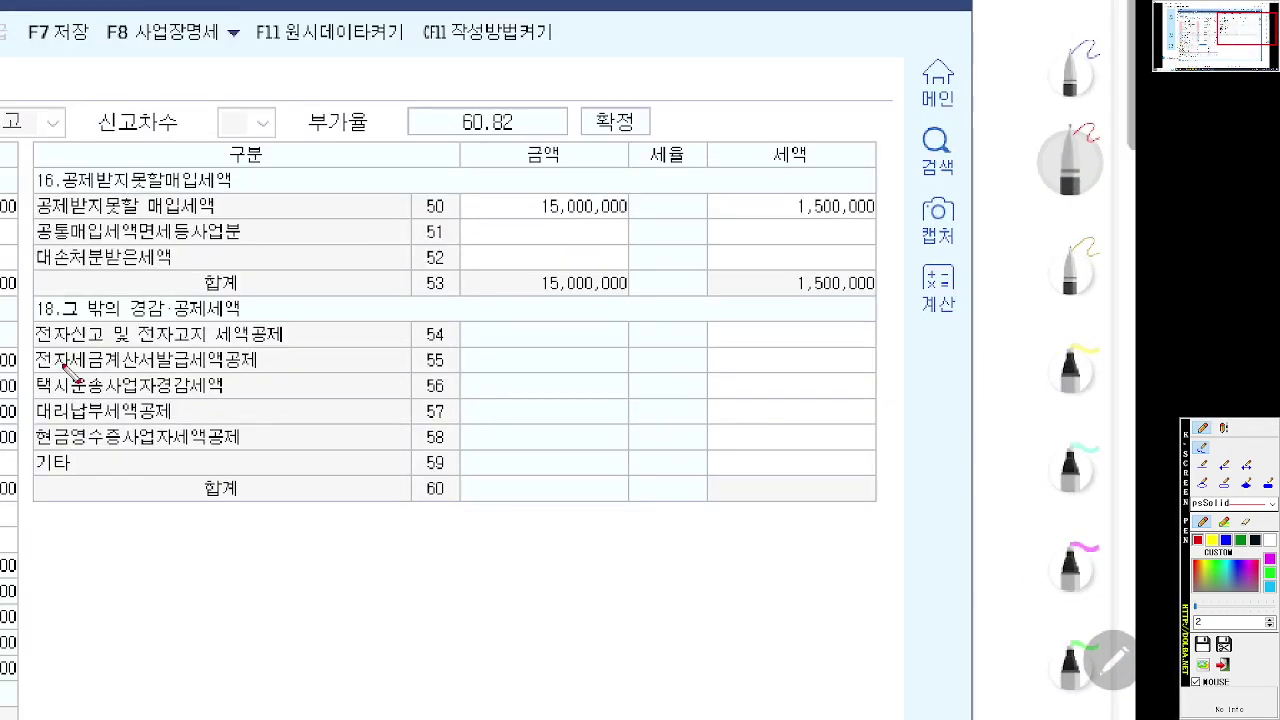
# Step: Underline row 54 (전자신고 및 전자고지 세액공제) in red and circle its tax cell
pyautogui.moveTo(36, 347); pyautogui.dragTo(1147, 345)
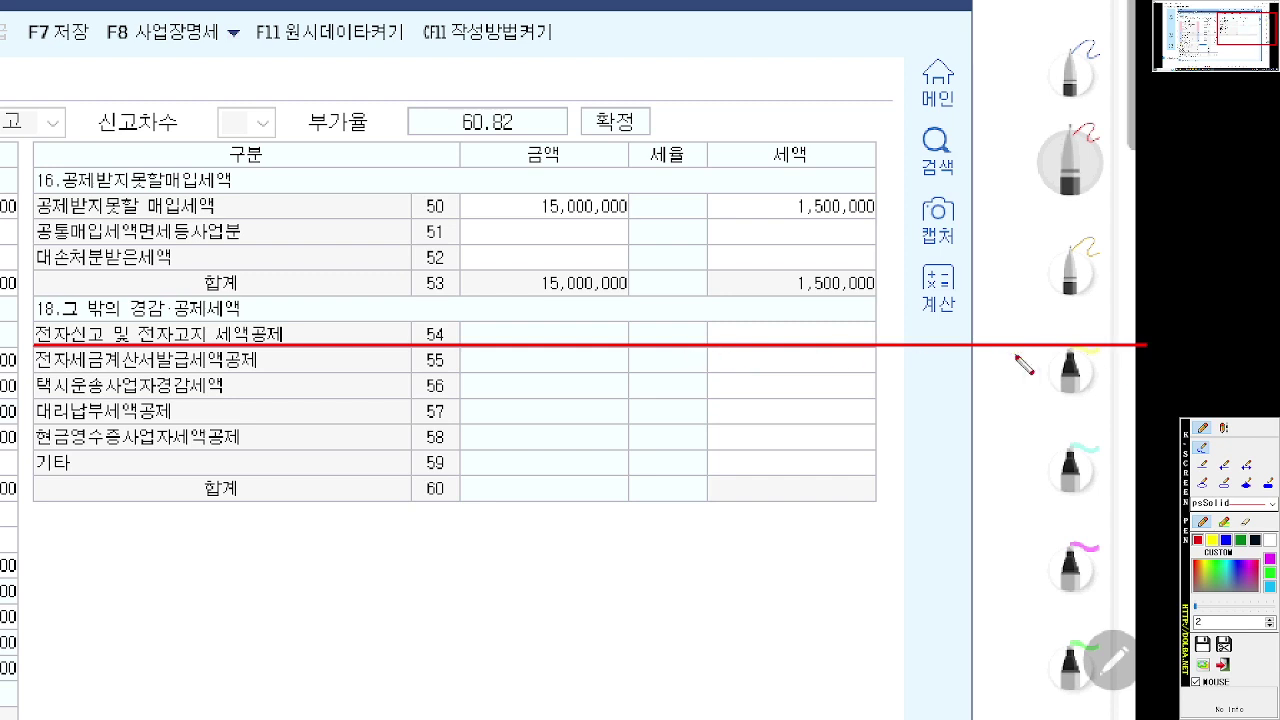
pyautogui.moveTo(893, 348)
pyautogui.mouseDown()
pyautogui.moveTo(778, 328)
pyautogui.moveTo(800, 360)
pyautogui.mouseUp()
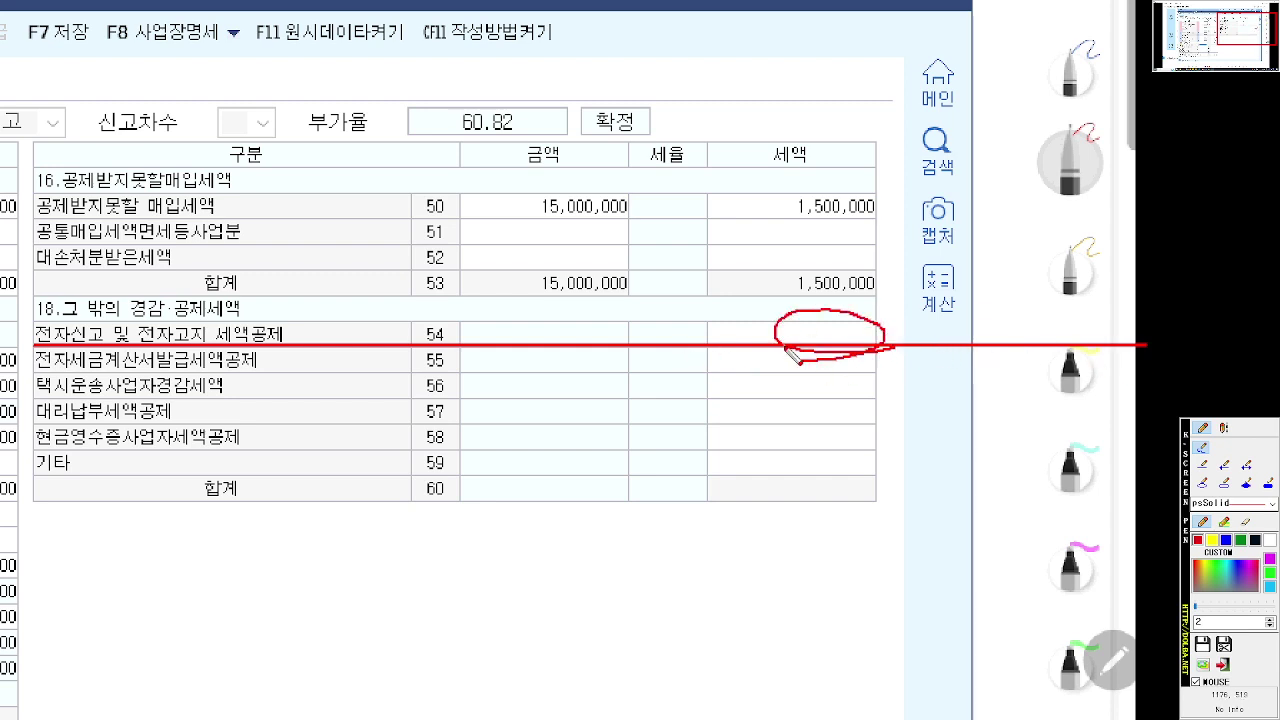
pyautogui.press('Escape')
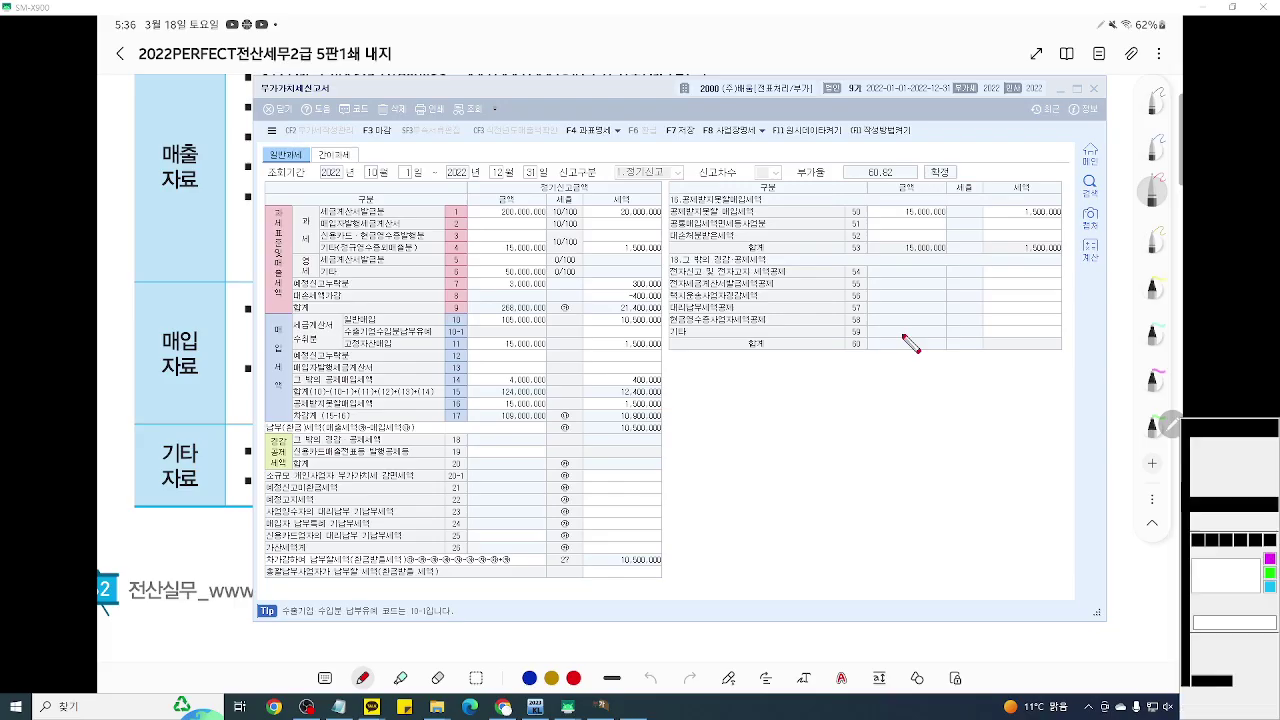
# Step: Enter a tax credit of 10,000 for electronic filing (전자신고 및 전자고지 세액공제, row 54)
pyautogui.click(1018, 273)
pyautogui.write('1')
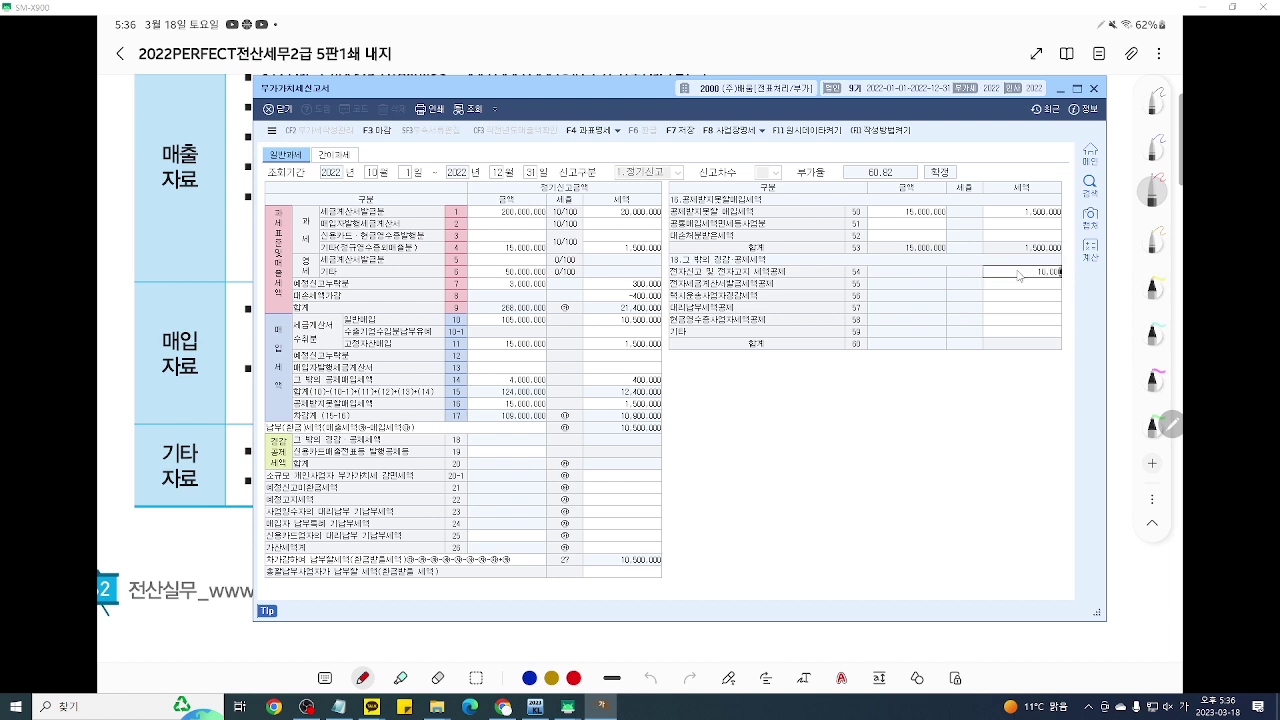
pyautogui.write('0,00')
pyautogui.press('Return')
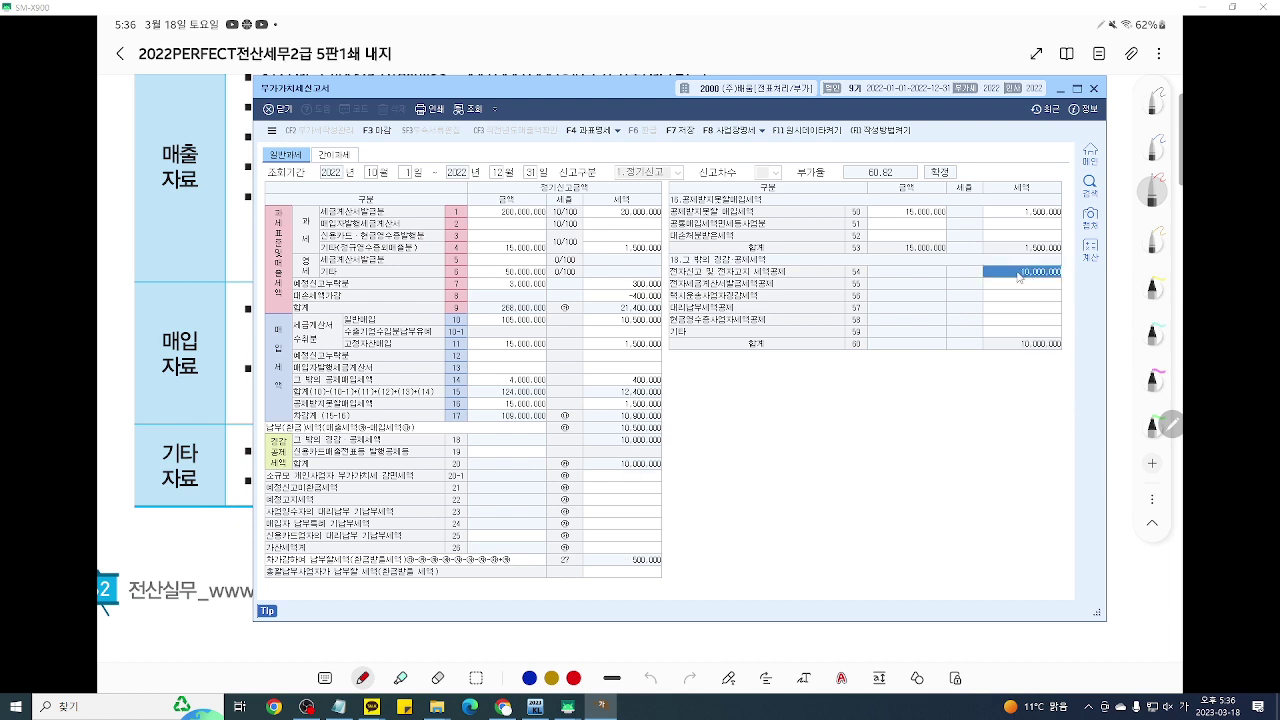
pyautogui.press('BackSpace')
pyautogui.press('Return')
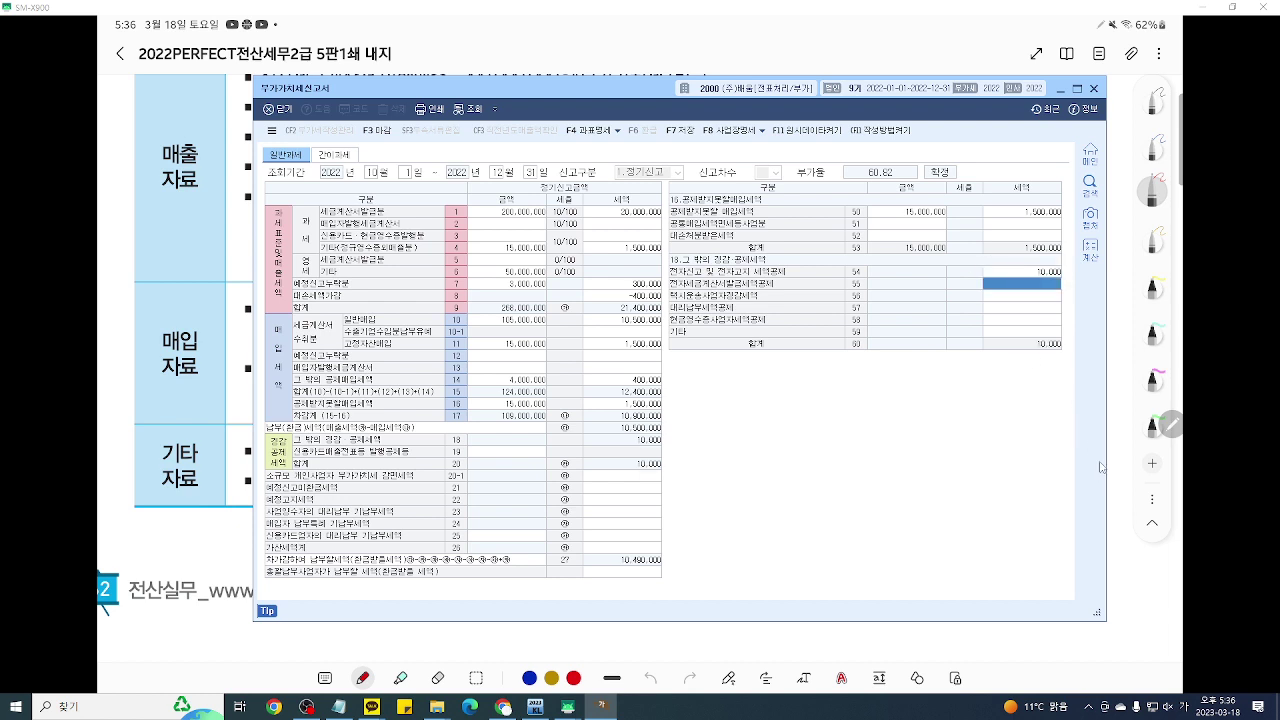
# Step: In the exercise document, draw a red line linking the filing deadline note to the omitted card sales item in the sales data
pyautogui.hotkey('alt', 'Tab')
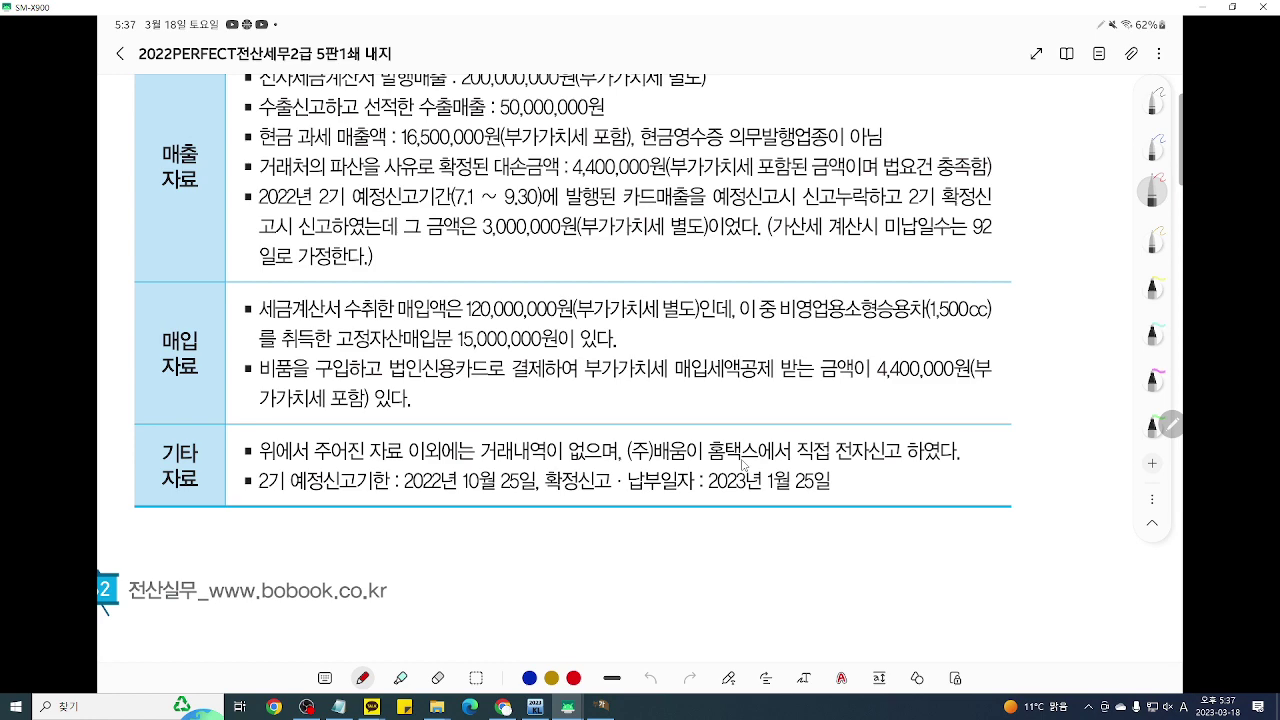
pyautogui.press('F2')
pyautogui.scroll(1, 334, 486)
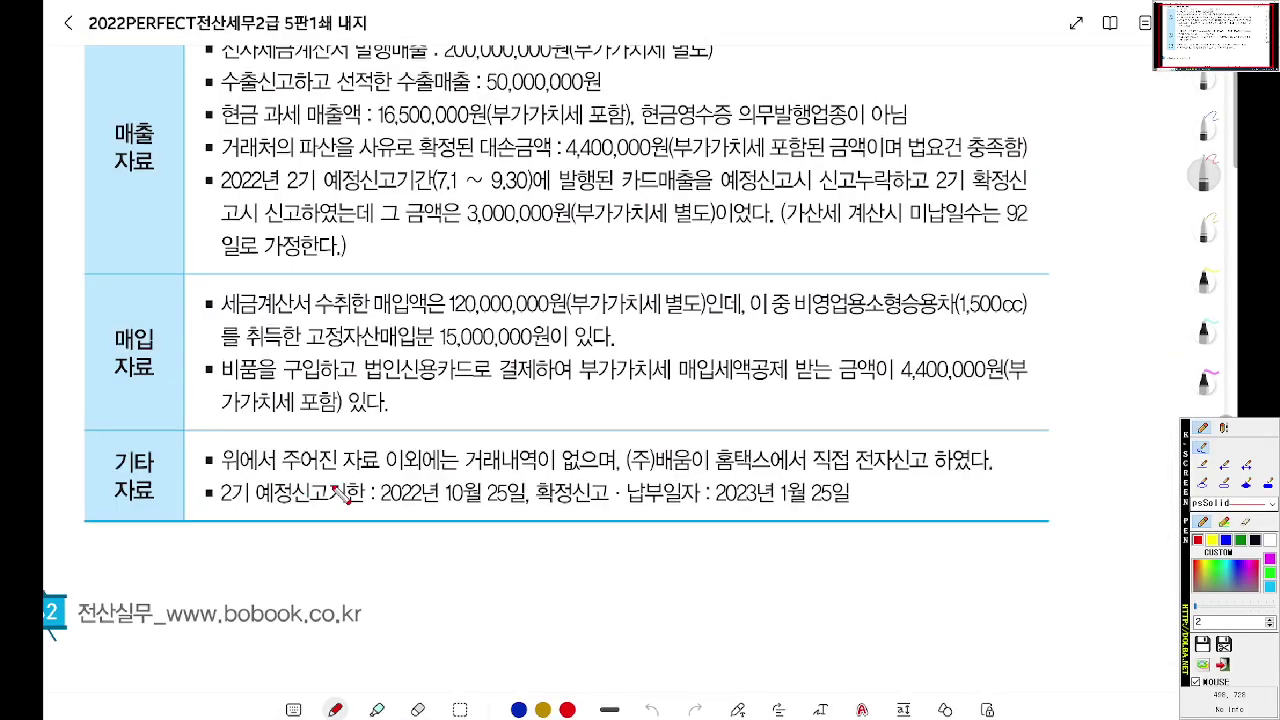
pyautogui.scroll(2, 349, 497)
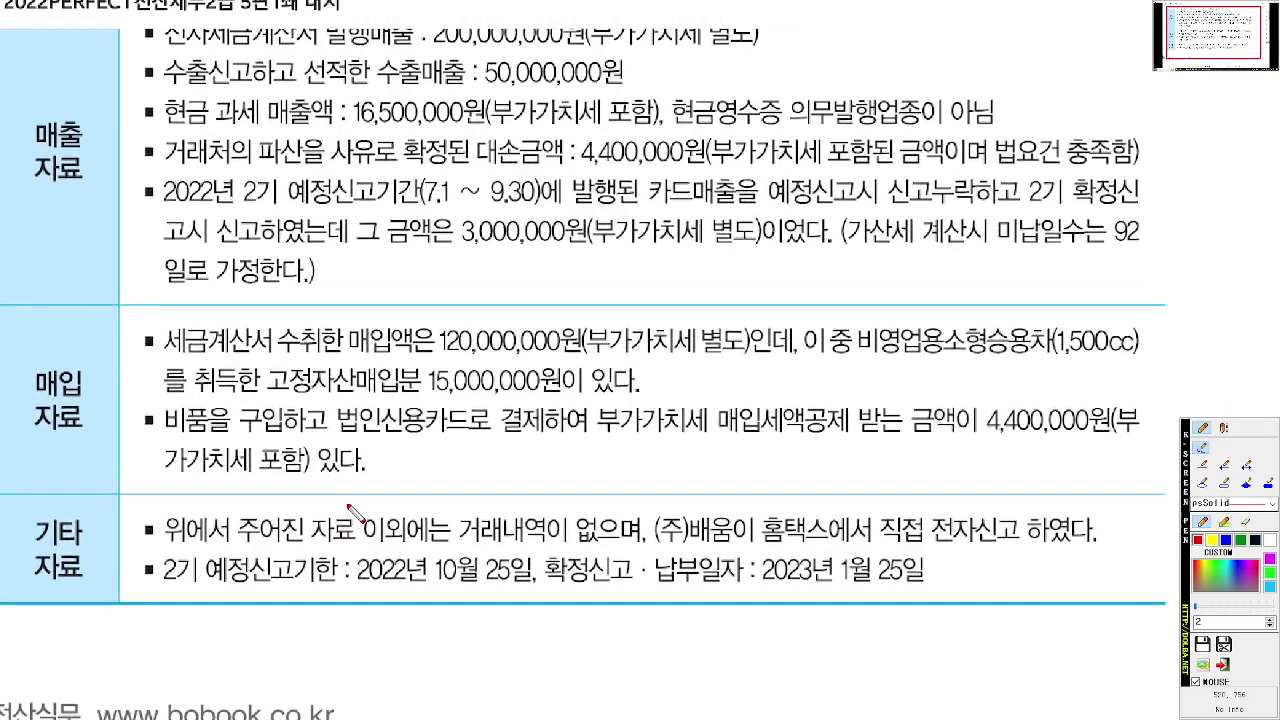
pyautogui.moveTo(140, 578)
pyautogui.mouseDown()
pyautogui.moveTo(63, 368)
pyautogui.moveTo(155, 250)
pyautogui.moveTo(140, 208)
pyautogui.mouseUp()
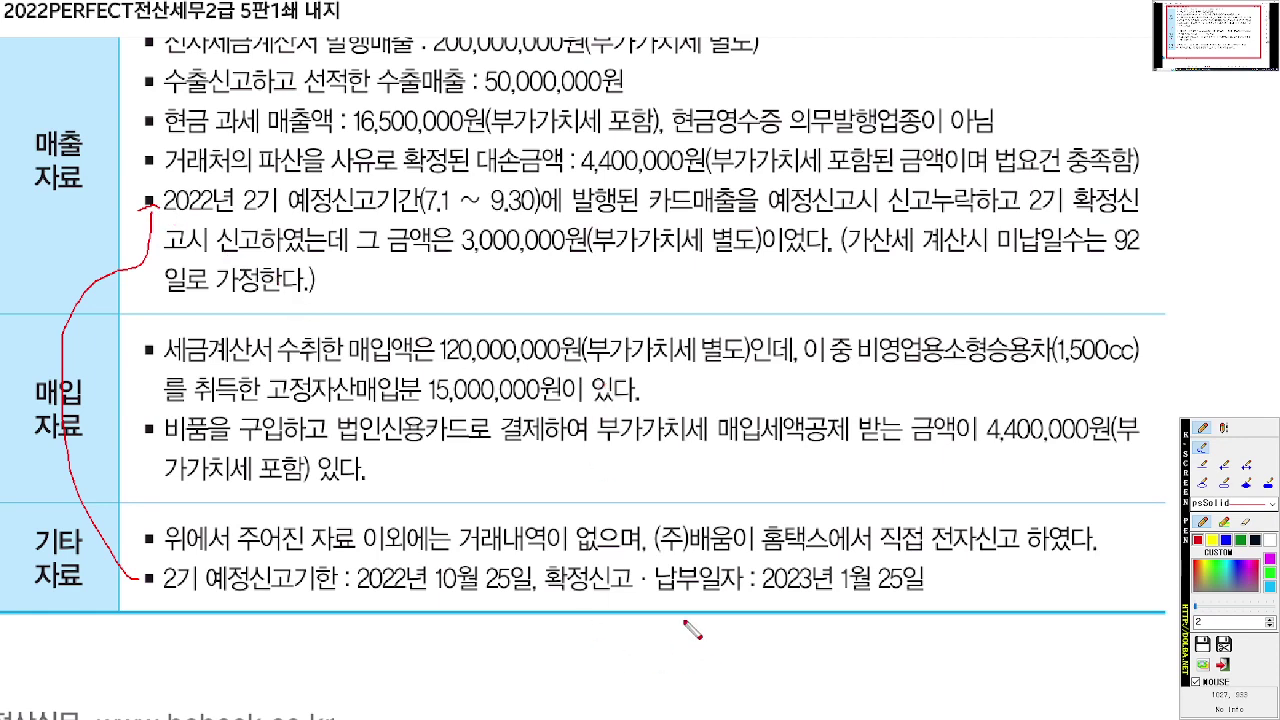
pyautogui.press('Escape')
# Step: Switch back to the VAT return, move its window slightly up and open the 예정신고누락분 detail table from row 7
pyautogui.click(601, 706)
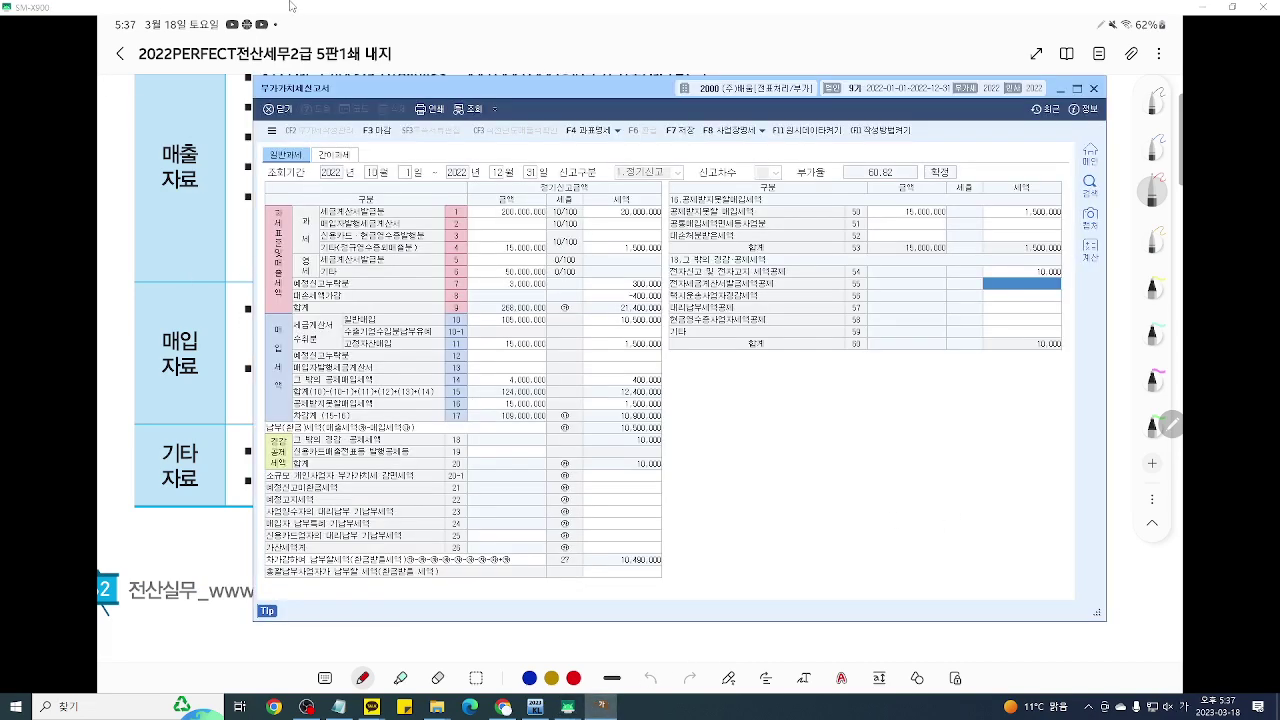
pyautogui.moveTo(489, 93); pyautogui.dragTo(483, 79)
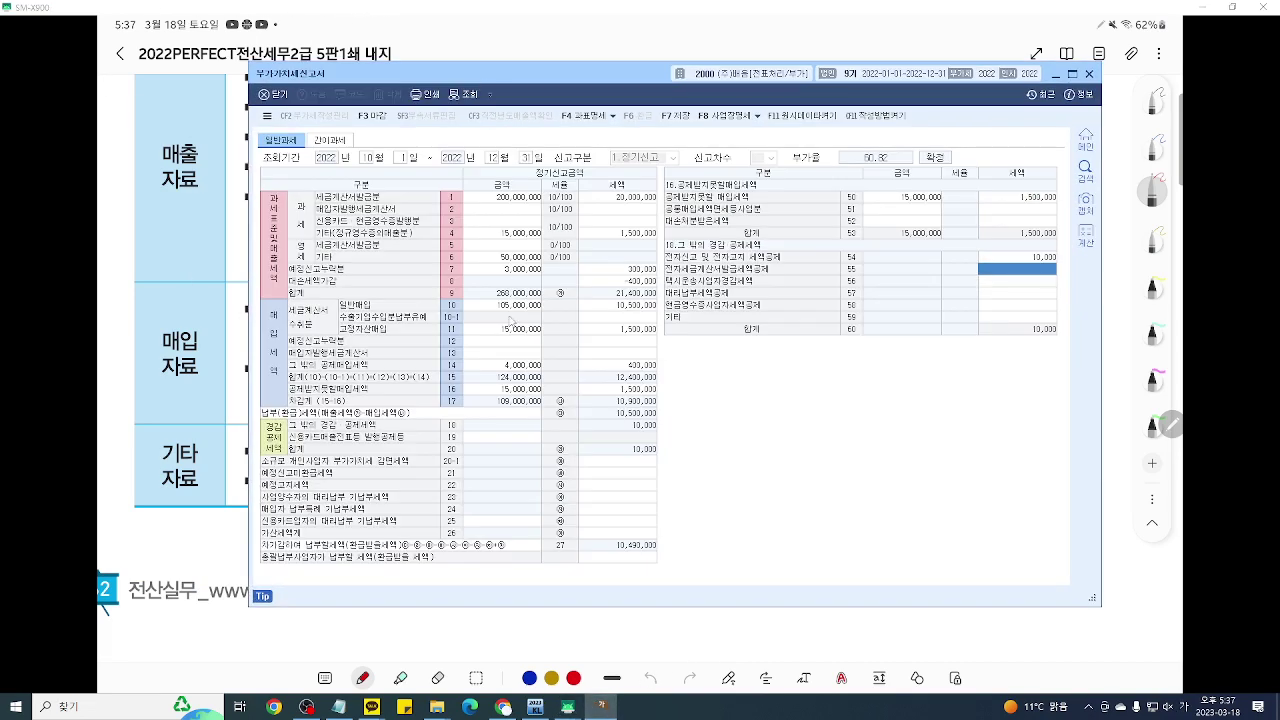
pyautogui.click(506, 270)
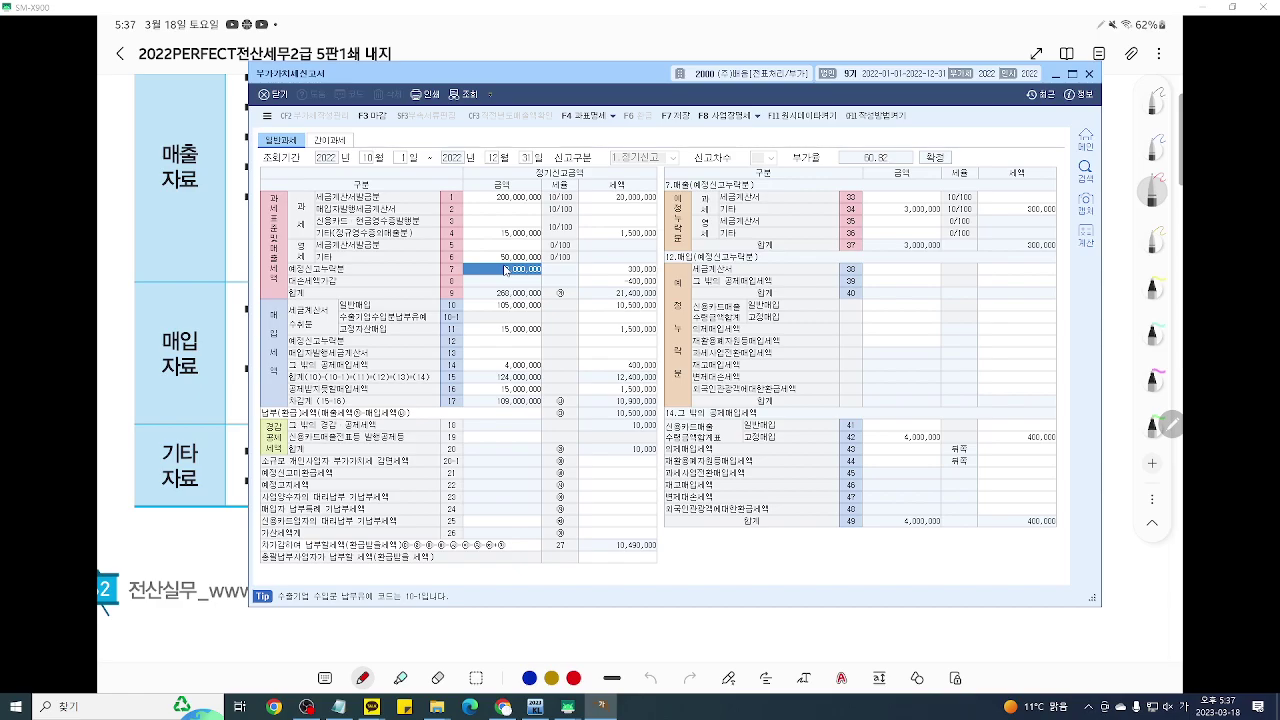
# Step: Underline the 7.매출(예정신고누락분) heading in red and circle the total tax amount of row 37
pyautogui.hotkey('ctrl', '2')
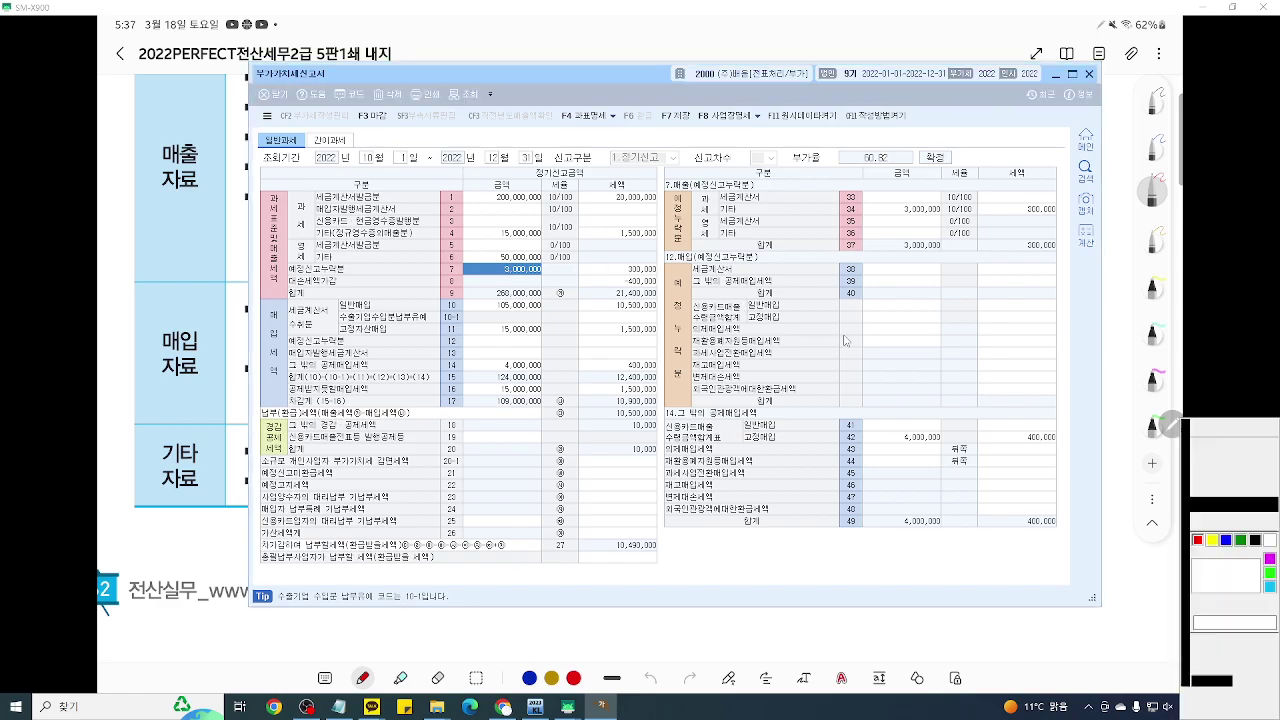
pyautogui.scroll(1, 864, 346)
pyautogui.scroll(5, 866, 348)
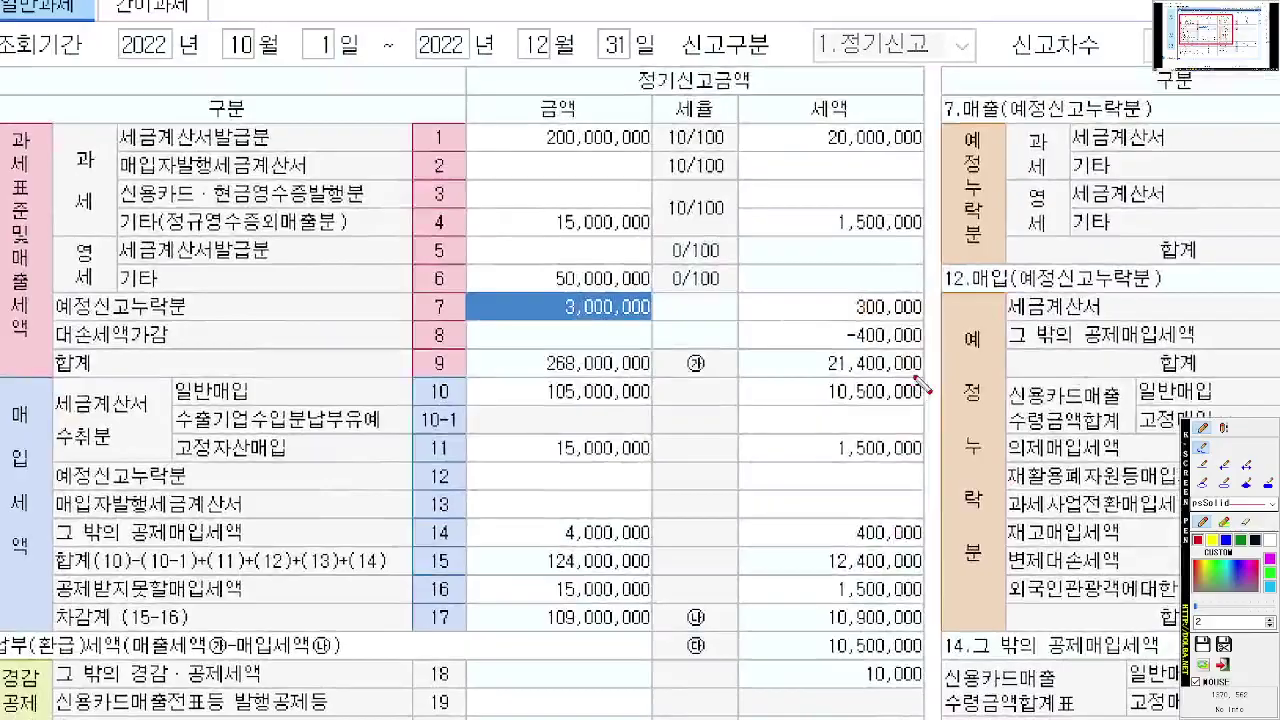
pyautogui.scroll(2, 915, 377)
pyautogui.moveTo(915, 377); pyautogui.dragTo(948, 383)
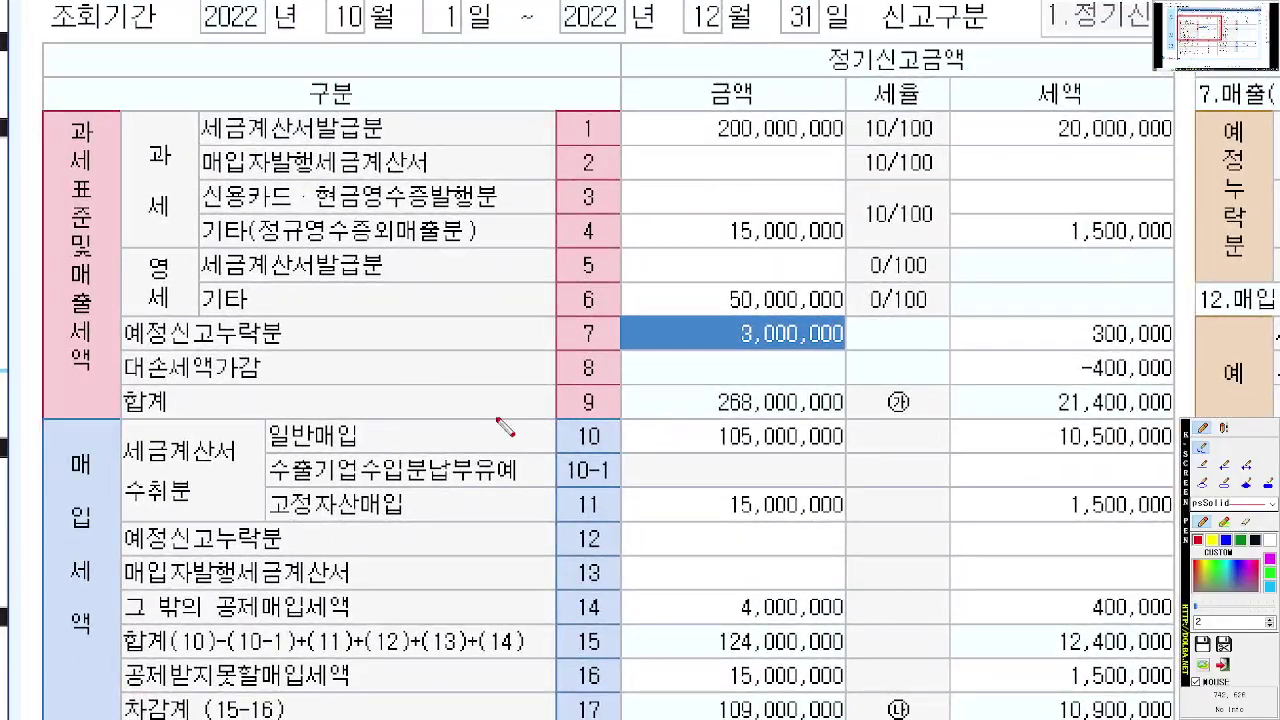
pyautogui.moveTo(656, 404); pyautogui.dragTo(805, 385)
pyautogui.scroll(-5, 686, 380)
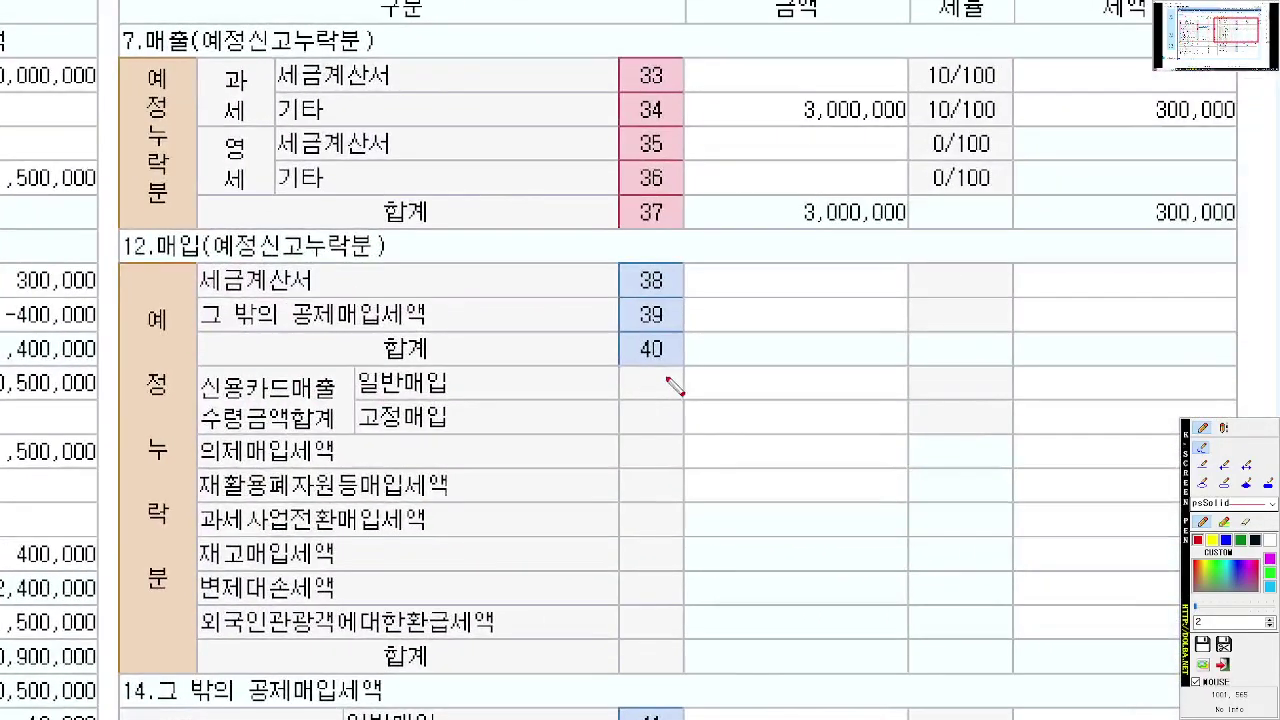
pyautogui.scroll(4, 695, 400)
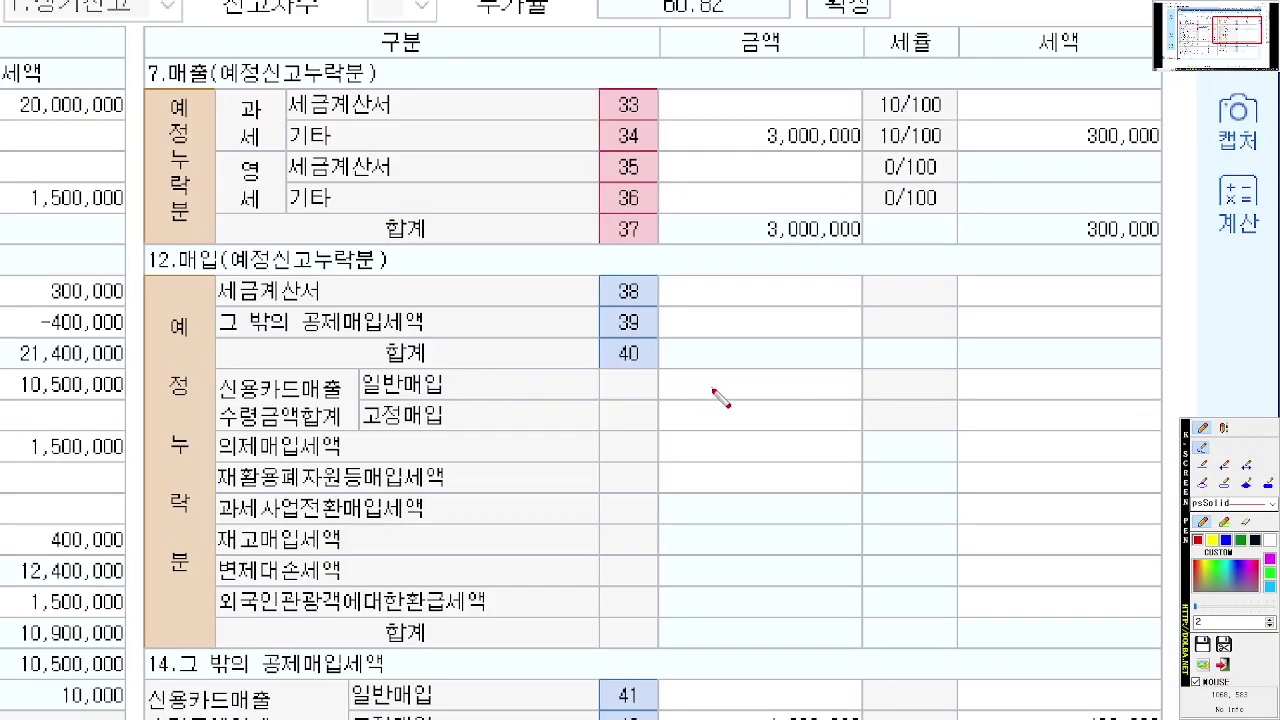
pyautogui.moveTo(711, 388); pyautogui.dragTo(690, 417)
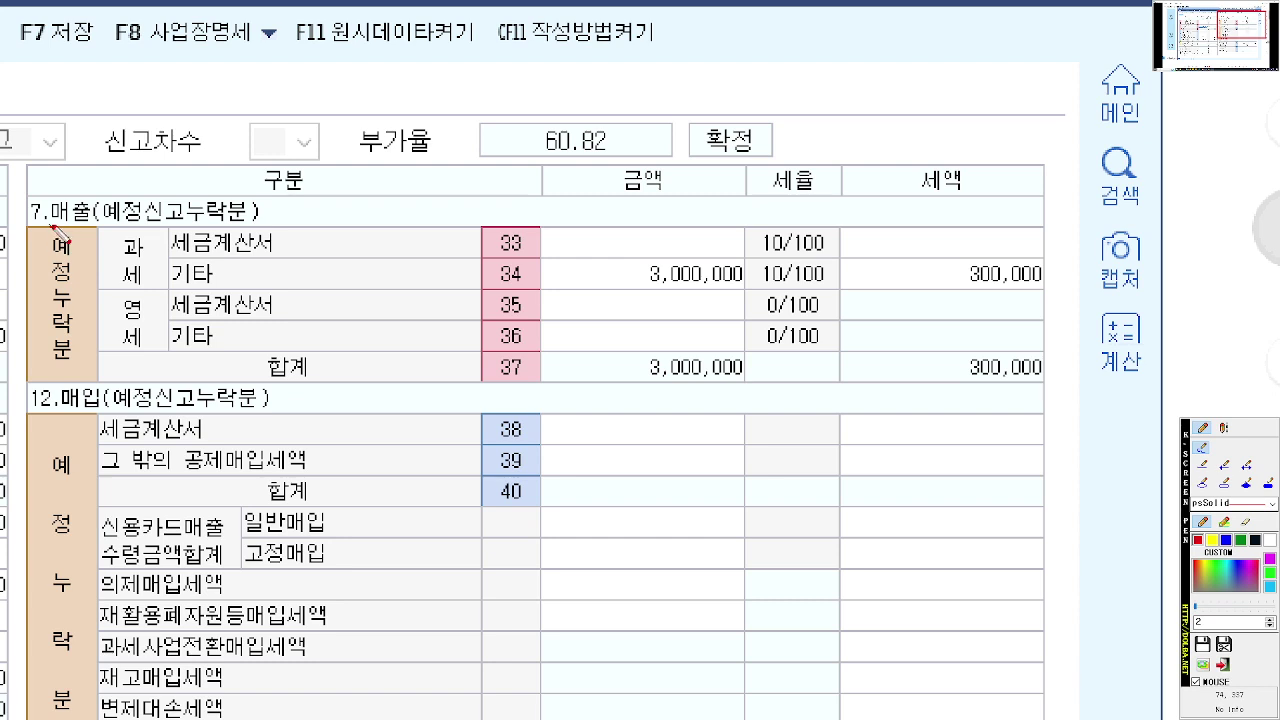
pyautogui.moveTo(49, 227); pyautogui.dragTo(175, 227)
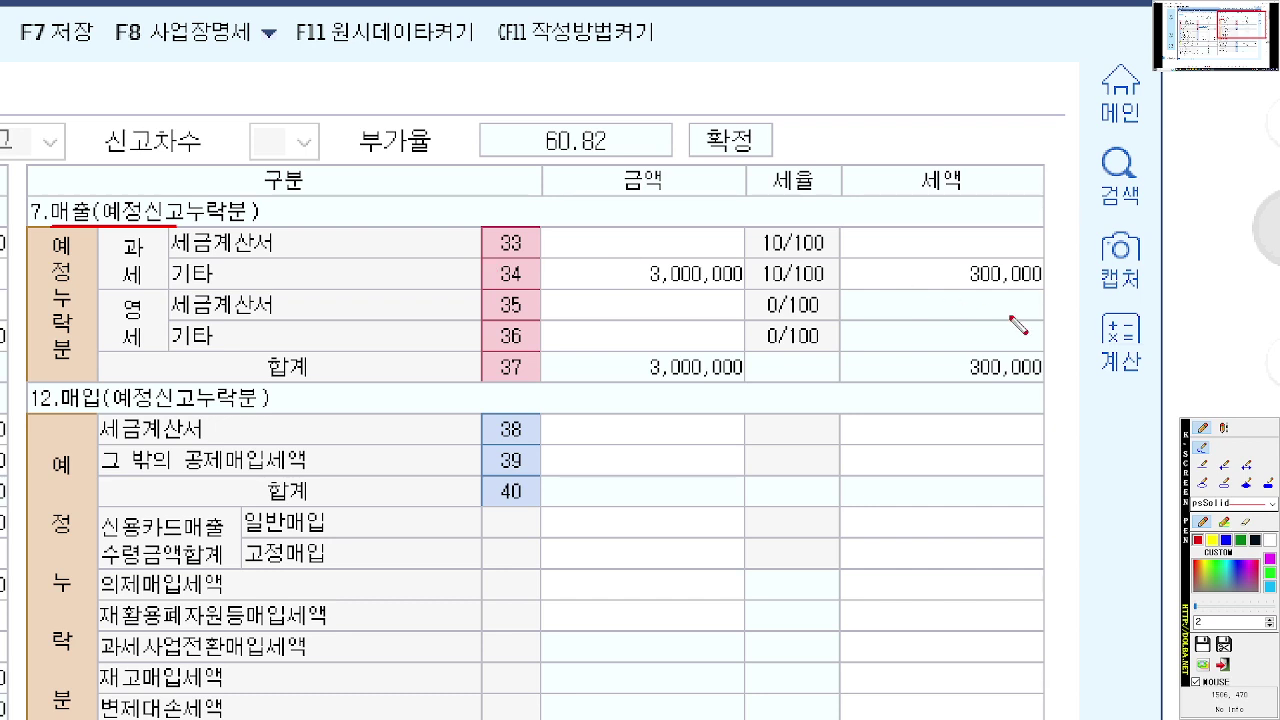
pyautogui.moveTo(1066, 393)
pyautogui.mouseDown()
pyautogui.moveTo(995, 395)
pyautogui.moveTo(928, 354)
pyautogui.moveTo(1030, 336)
pyautogui.moveTo(1064, 368)
pyautogui.moveTo(1049, 396)
pyautogui.mouseUp()
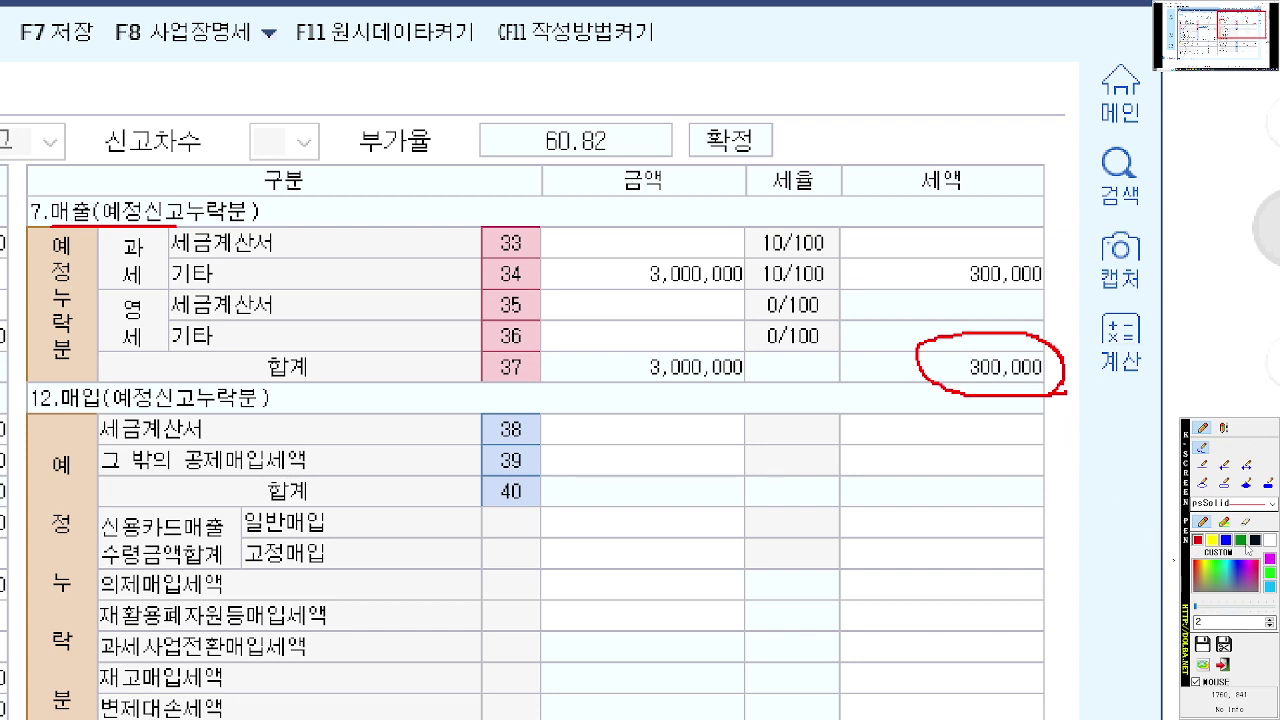
# Step: Circle the total tax cell of row 40 in green and underline the 12.매입(예정신고누락분) heading
pyautogui.scroll(-1, 735, 483)
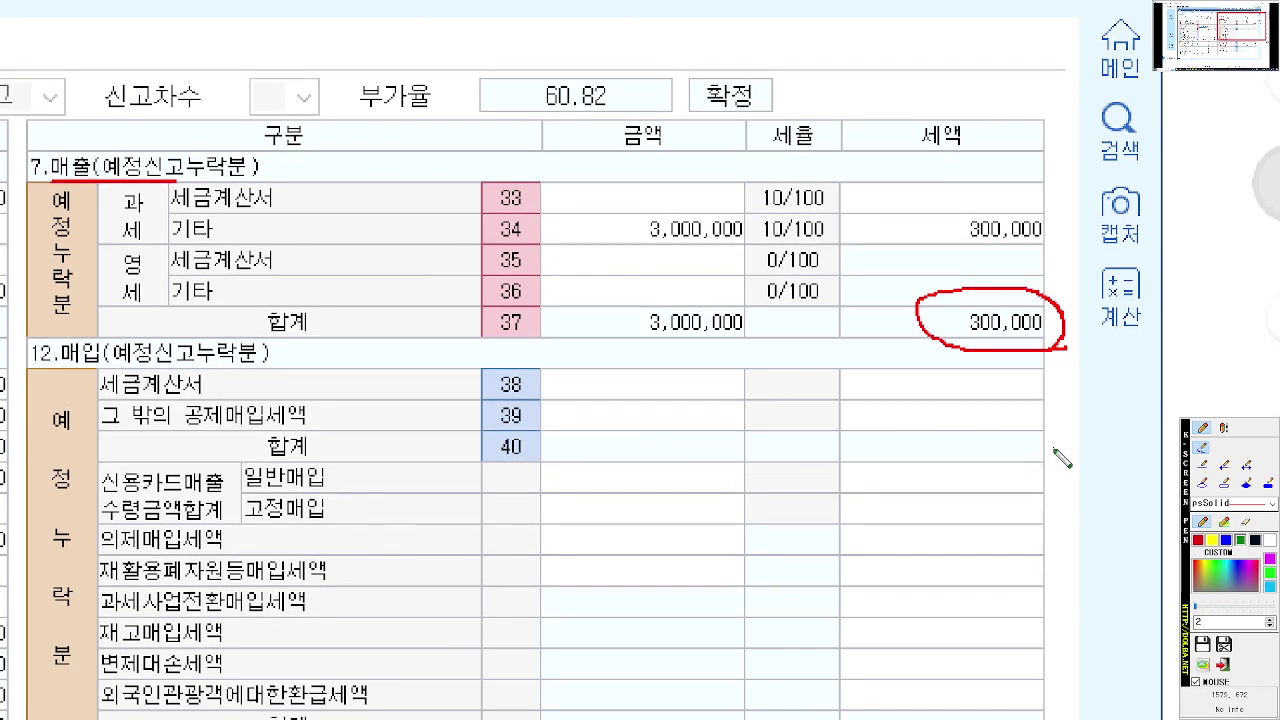
pyautogui.moveTo(1055, 452)
pyautogui.mouseDown()
pyautogui.moveTo(1020, 460)
pyautogui.moveTo(918, 430)
pyautogui.moveTo(1062, 442)
pyautogui.mouseUp()
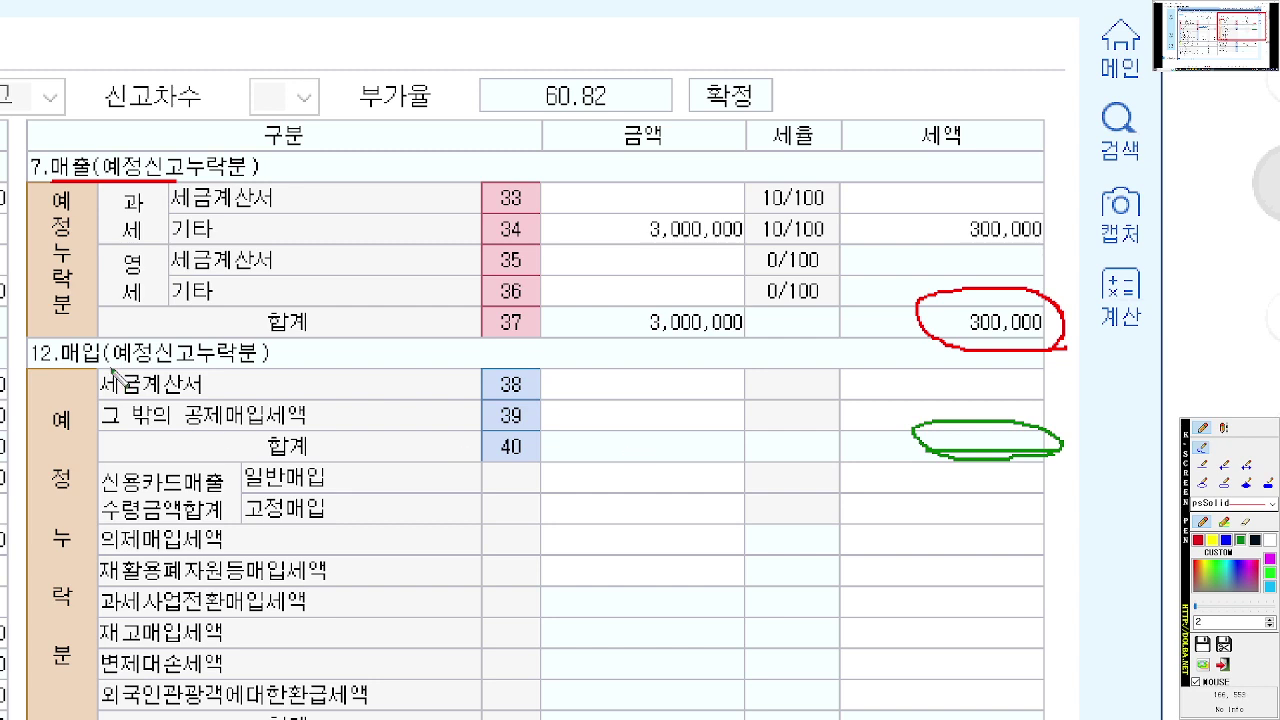
pyautogui.moveTo(62, 368); pyautogui.dragTo(192, 368)
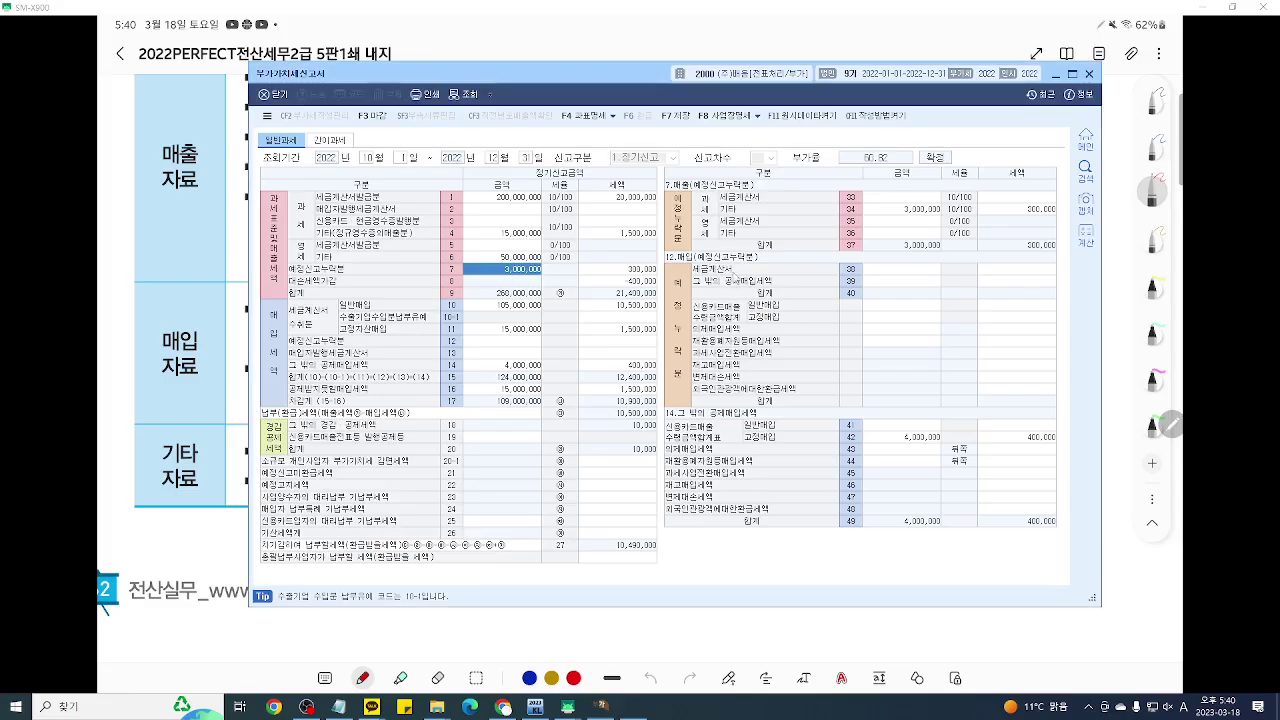
# Step: Clear the amount of the omitted taxable other sales (기타, row 34) in the 예정신고누락분 table
pyautogui.click(656, 235)
pyautogui.press('Delete')
pyautogui.press('Return')
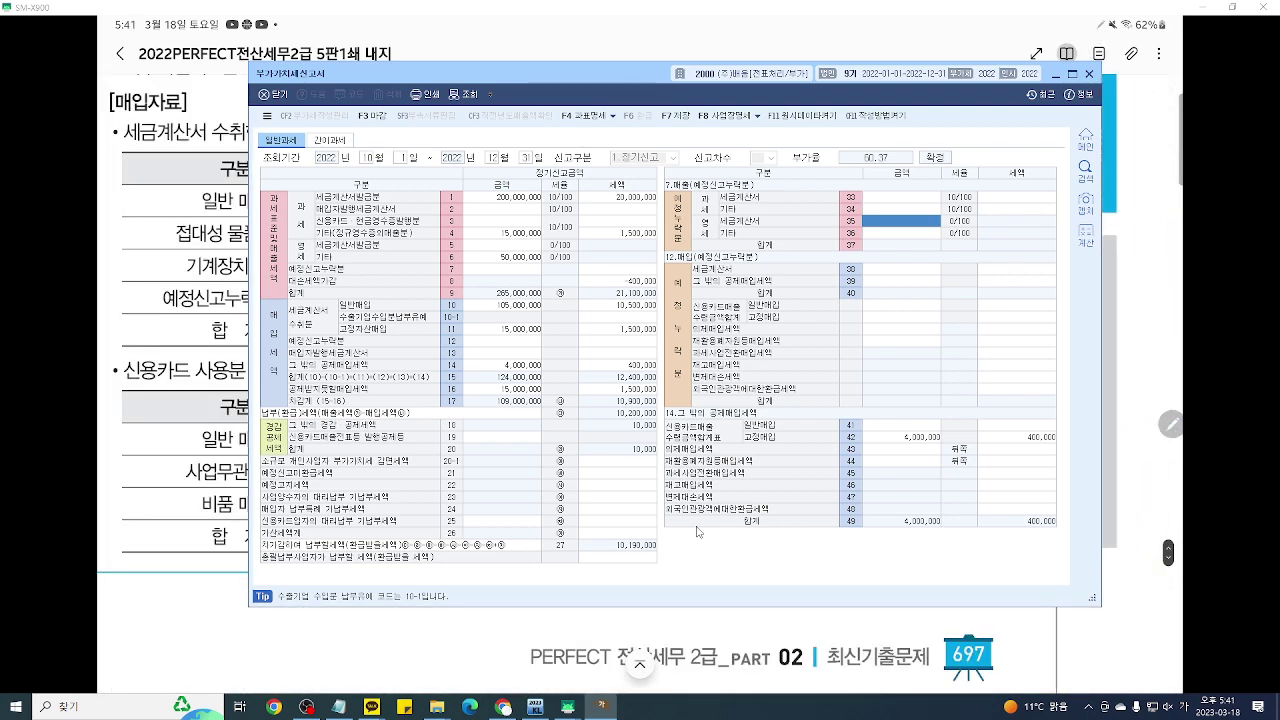
# Step: Switch to the exercise document, underline the 예정신고누락분 매입 row in green and check the question's sales and purchase data
pyautogui.click(568, 706)
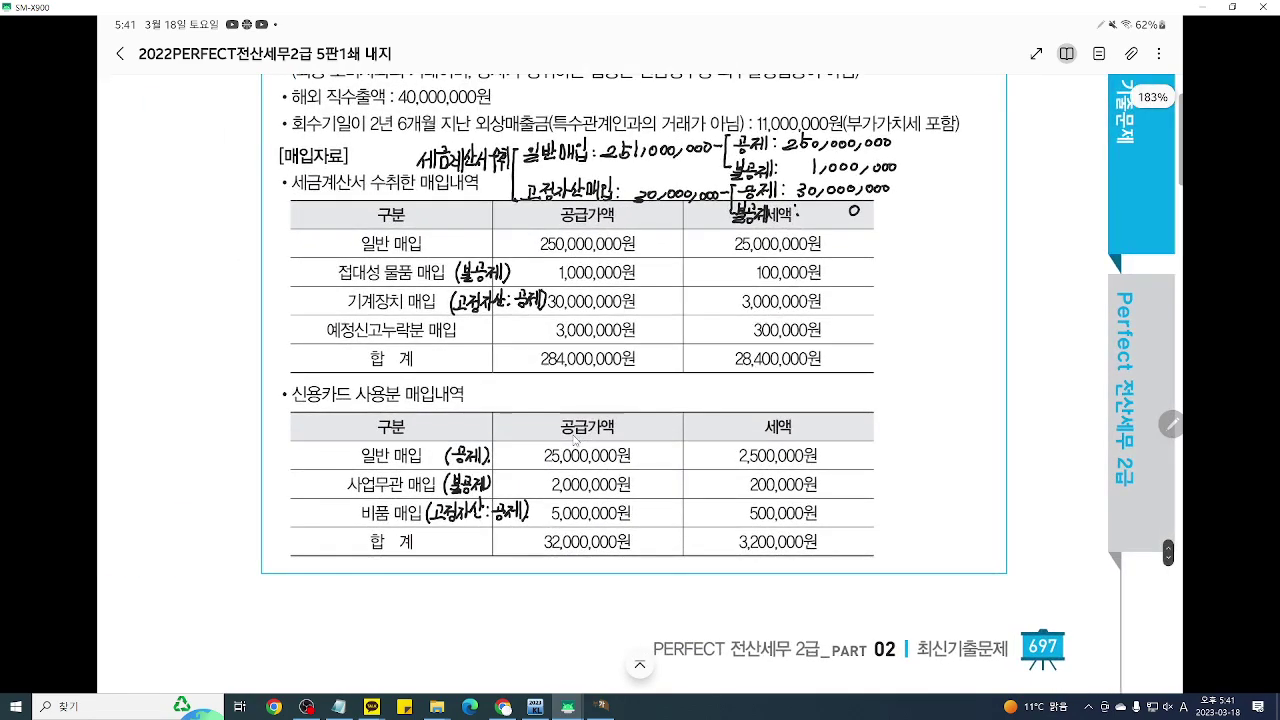
pyautogui.press('F9')
pyautogui.scroll(3, 575, 438)
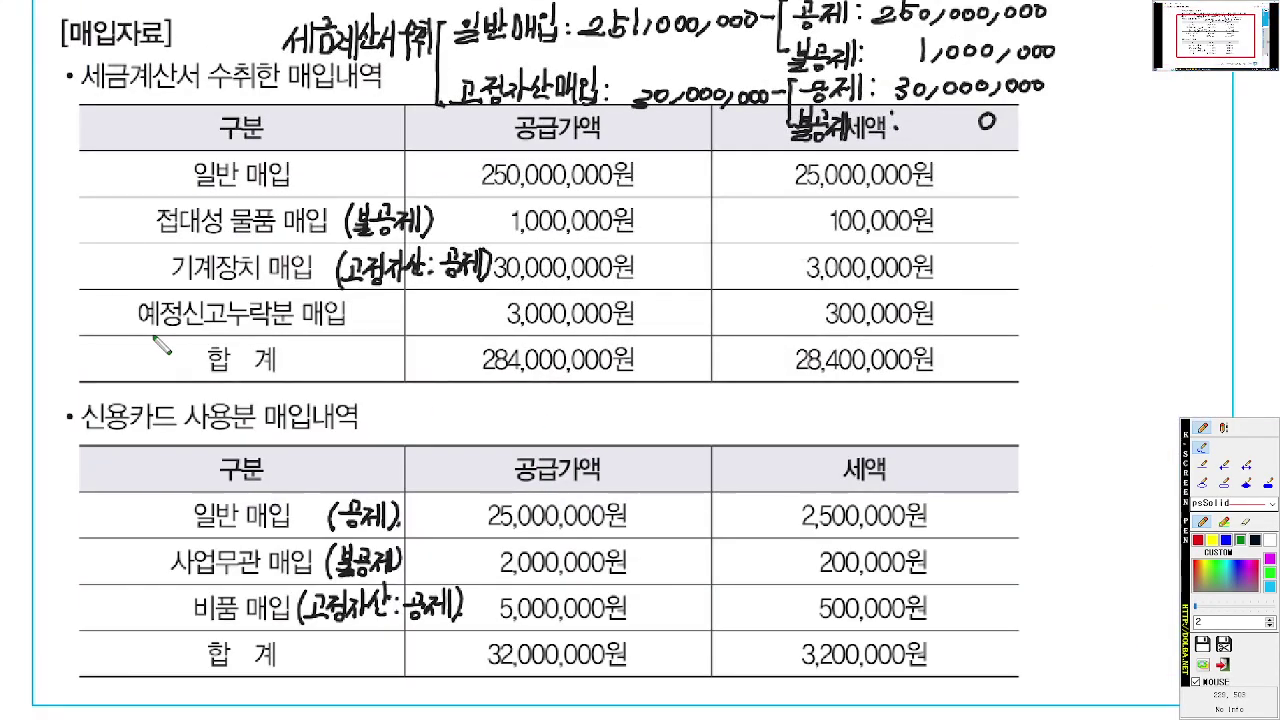
pyautogui.moveTo(137, 327); pyautogui.dragTo(1136, 327)
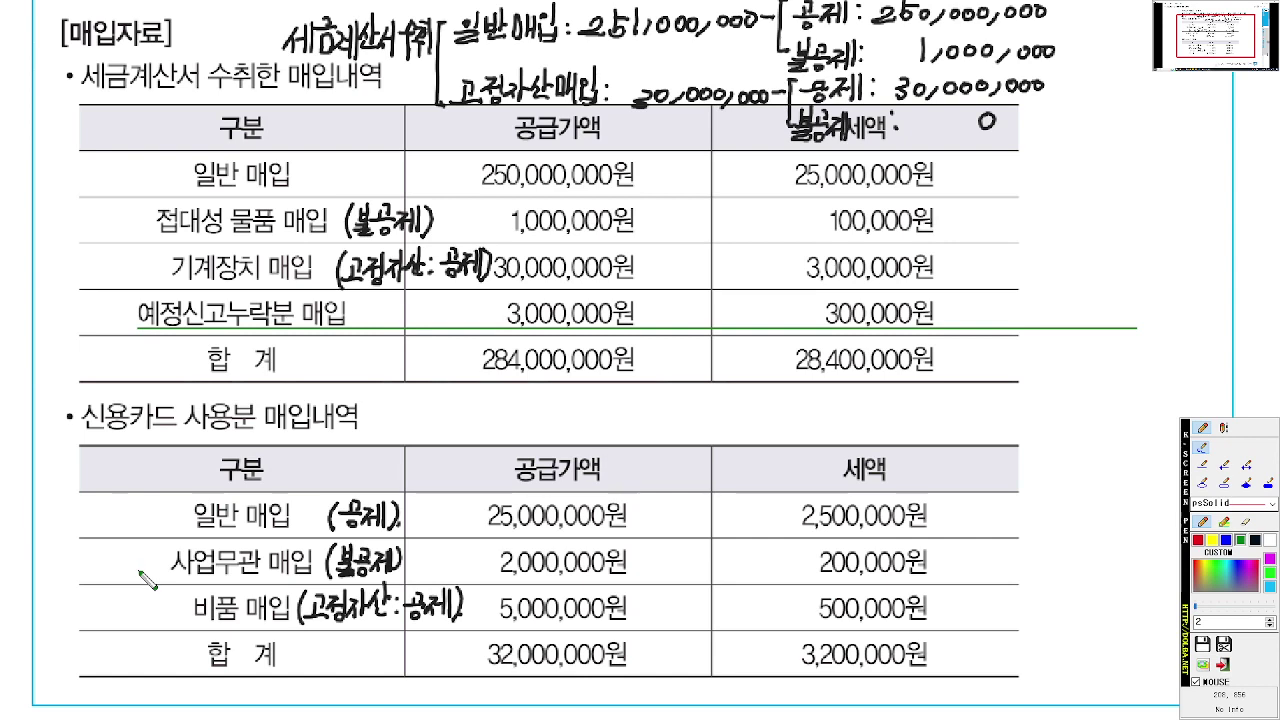
pyautogui.press('F9')
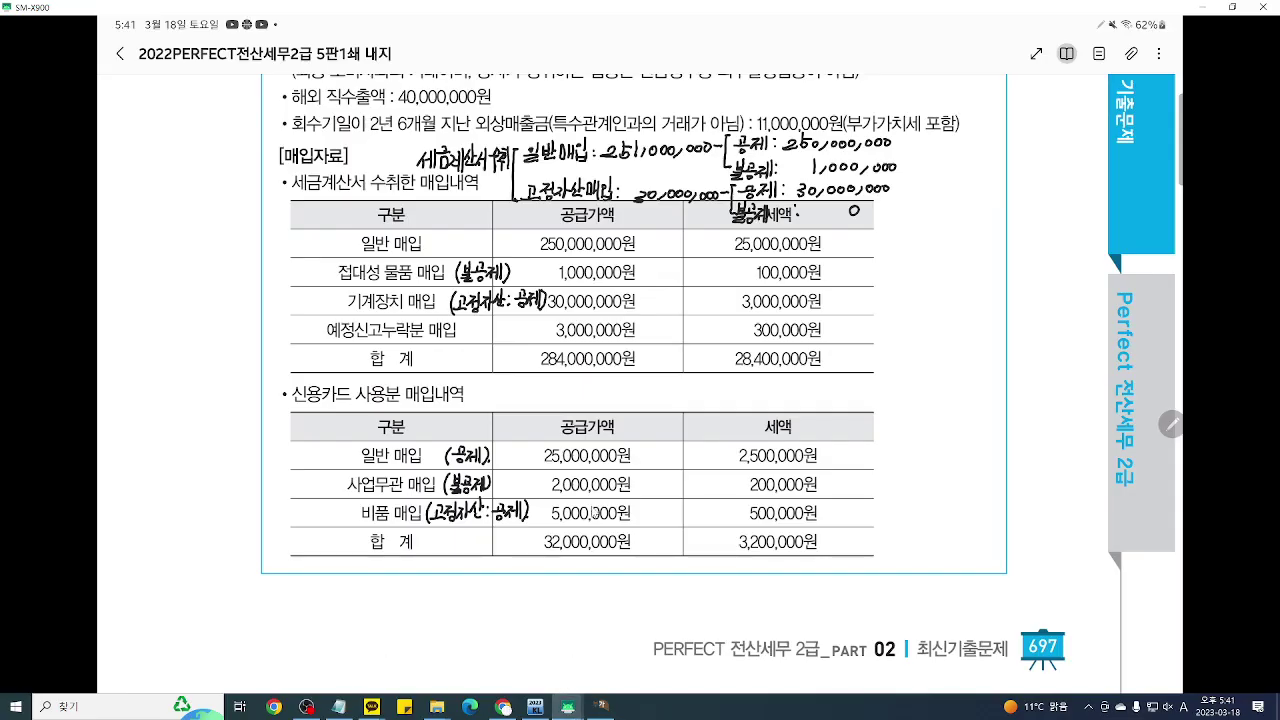
pyautogui.scroll(5, 593, 513)
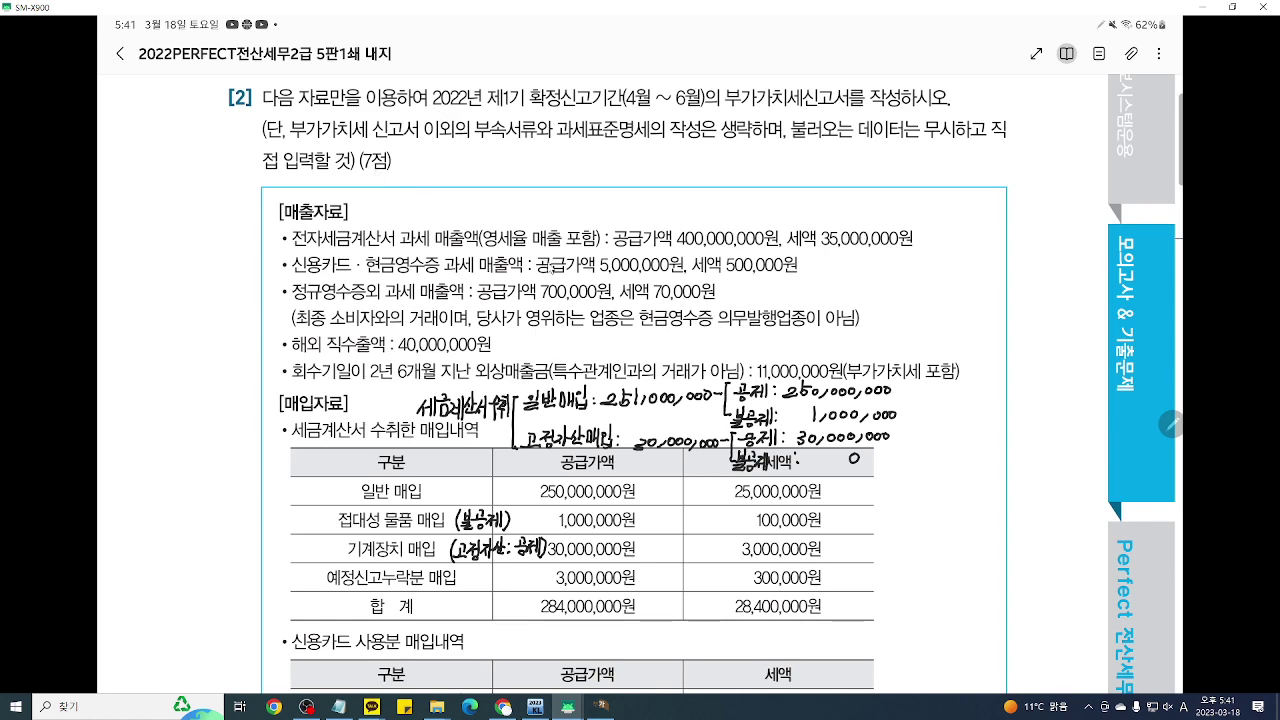
pyautogui.scroll(-5, 505, 421)
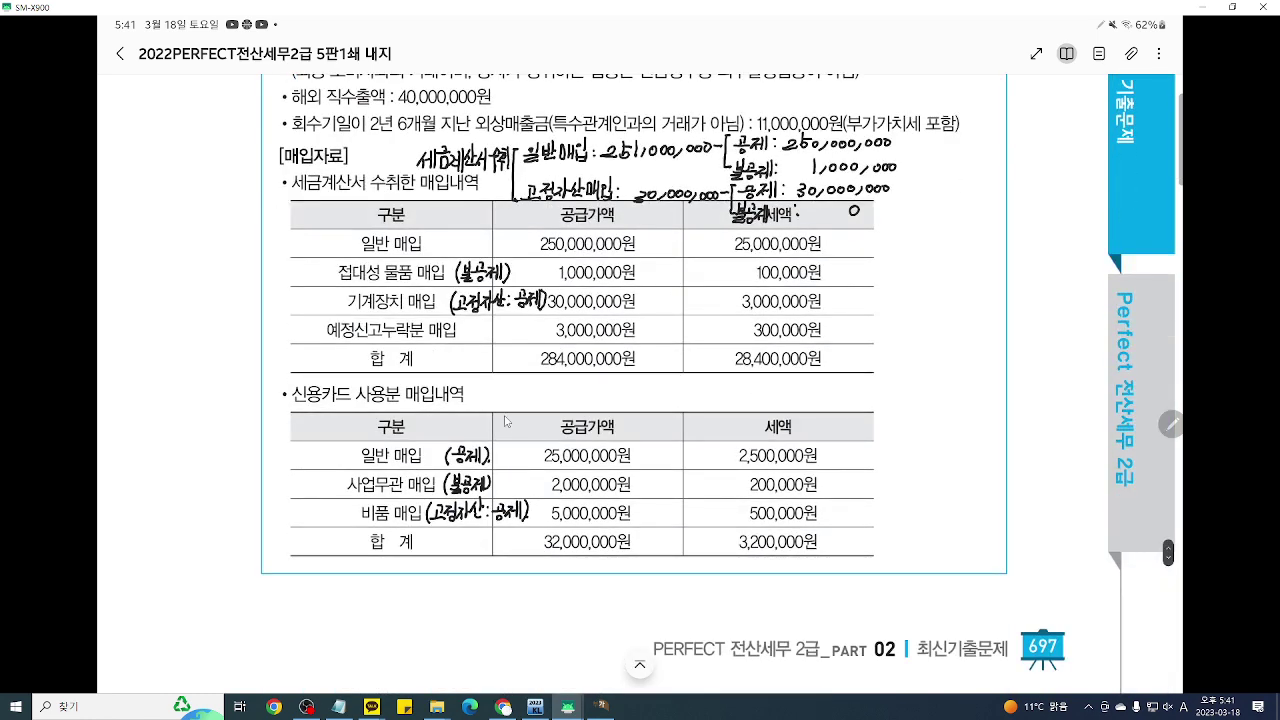
# Step: Switch back to the VAT return and enter 3,000,000 with tax 300,000 for the omitted purchase 세금계산서 (row 38)
pyautogui.click(597, 710)
pyautogui.click(512, 352)
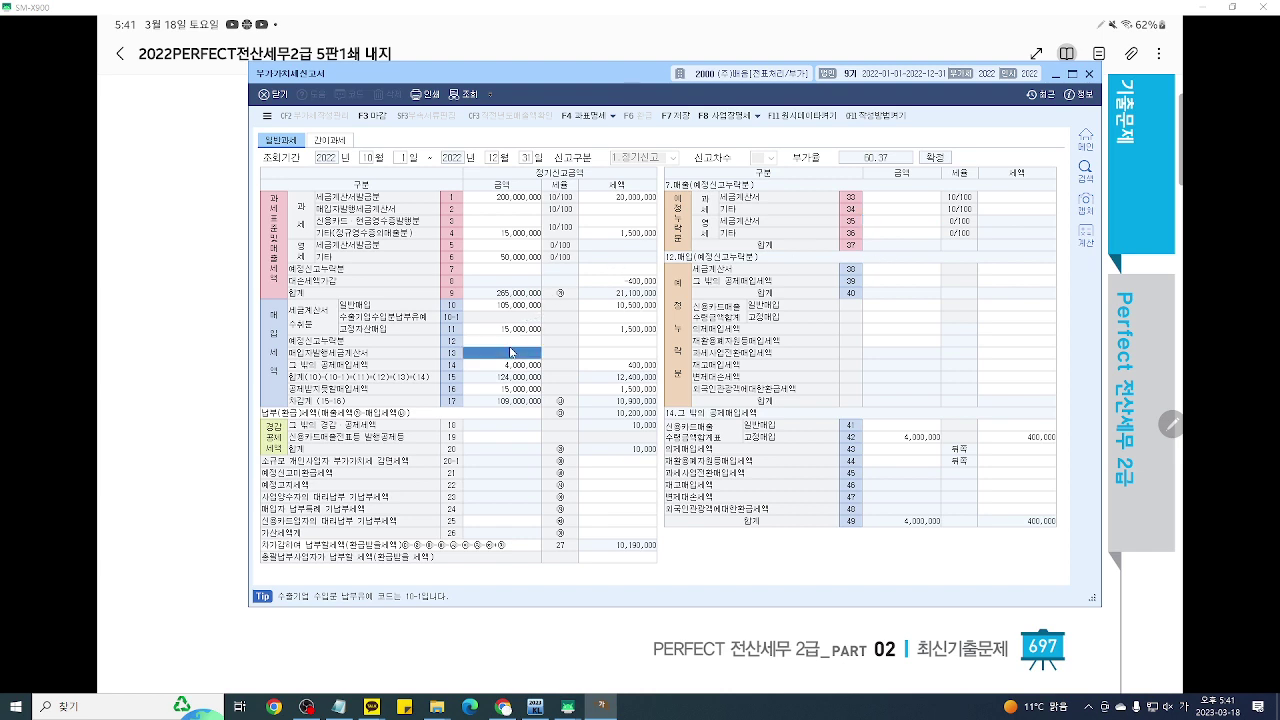
pyautogui.click(903, 269)
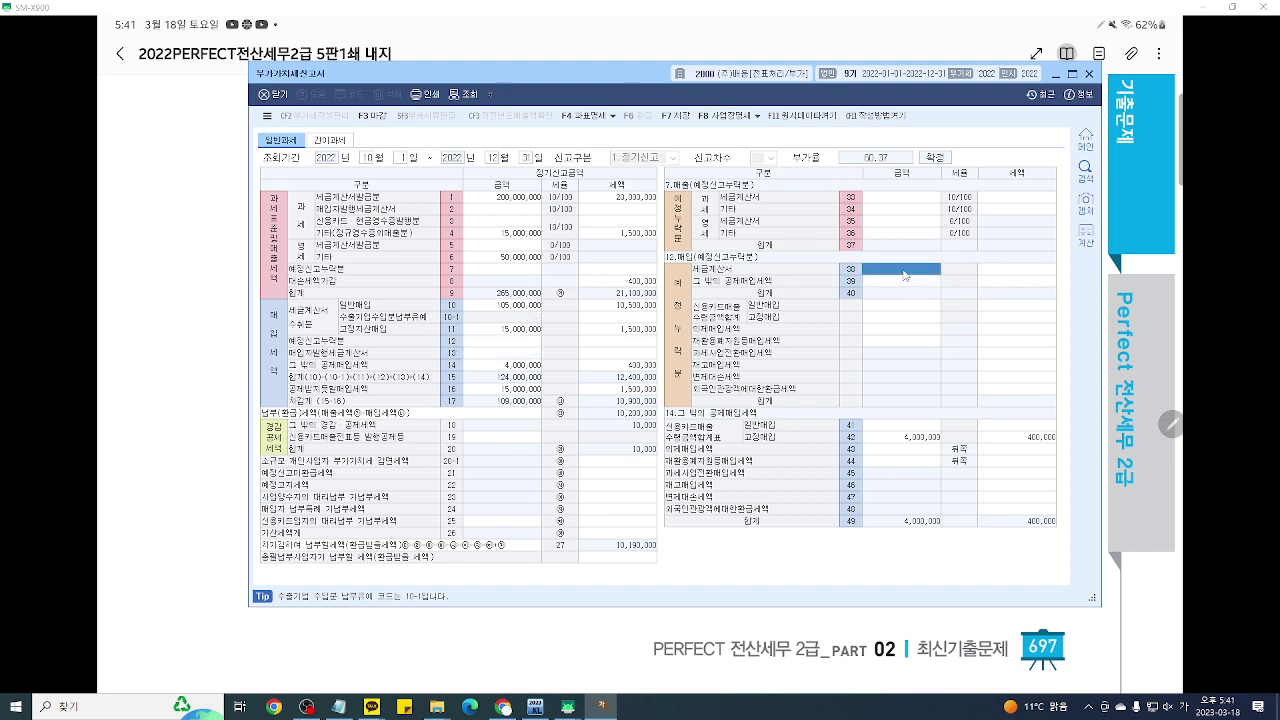
pyautogui.write('3000000')
pyautogui.press('Return')
pyautogui.write('30')
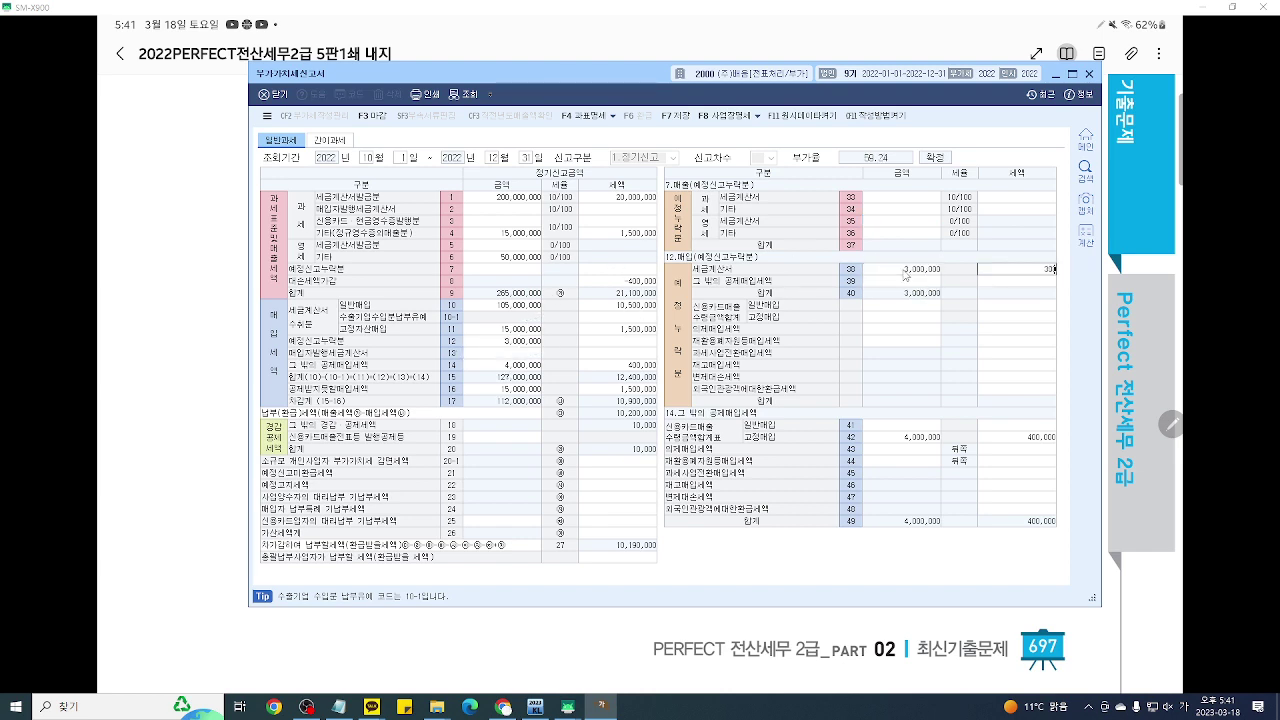
pyautogui.write('0000')
pyautogui.press('Return')
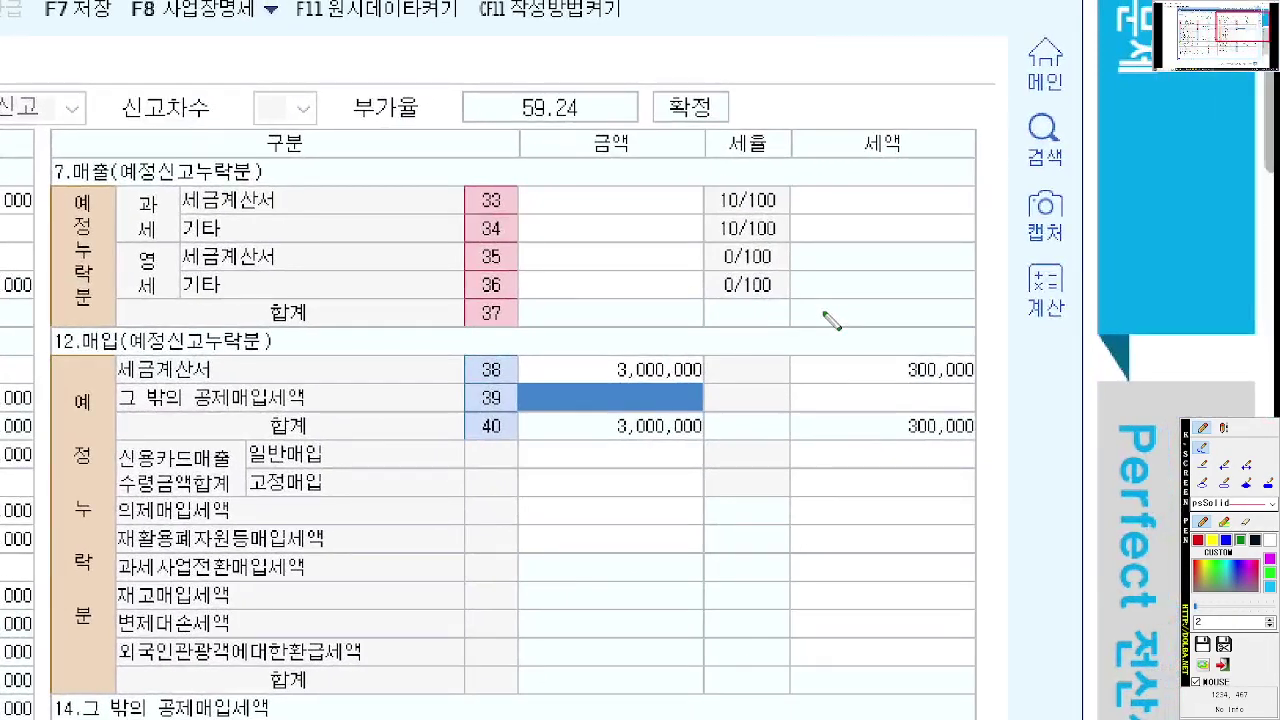
# Step: Mark the 예정신고누락분 sales heading and row 37 tax total in red, and circle the row 40 tax total in green
pyautogui.click(1198, 540)
pyautogui.moveTo(990, 330); pyautogui.dragTo(986, 306)
pyautogui.moveTo(114, 184); pyautogui.dragTo(202, 183)
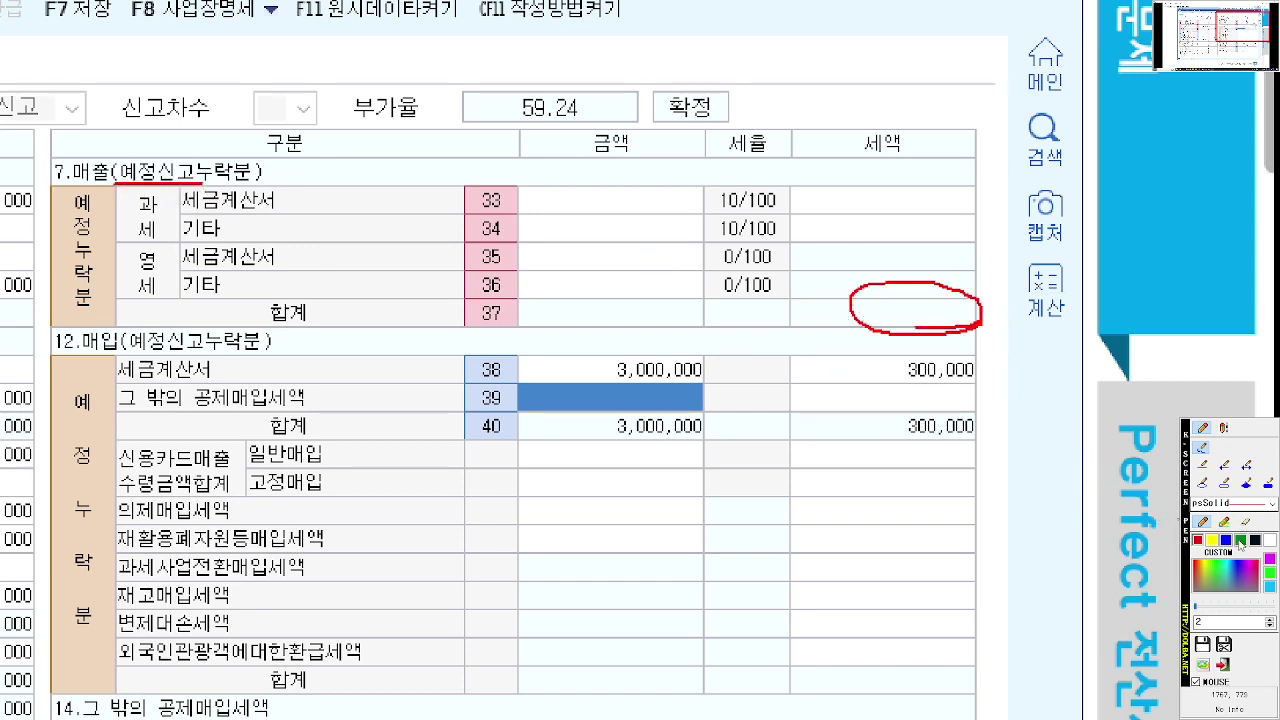
pyautogui.click(1240, 541)
pyautogui.moveTo(966, 460)
pyautogui.mouseDown()
pyautogui.moveTo(872, 402)
pyautogui.moveTo(905, 480)
pyautogui.moveTo(955, 458)
pyautogui.mouseUp()
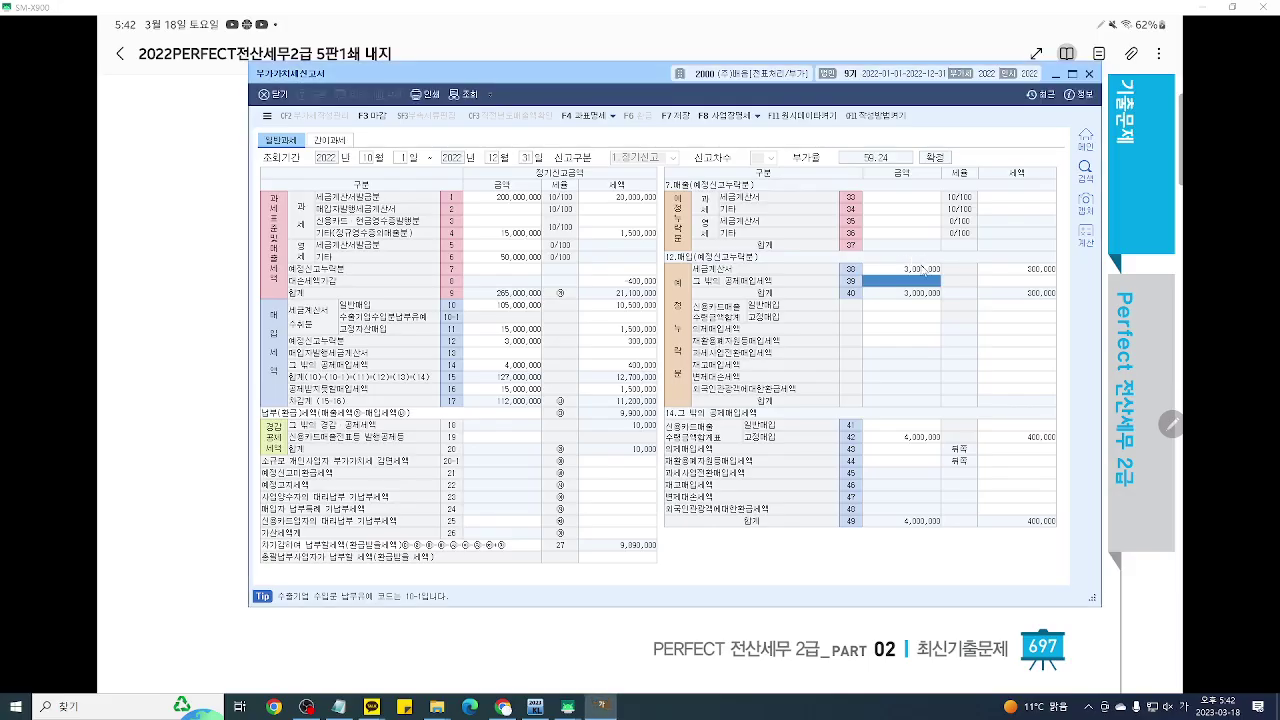
# Step: Clear the amount and tax of the omitted purchase 세금계산서 (row 38)
pyautogui.click(660, 371)
pyautogui.press('Delete')
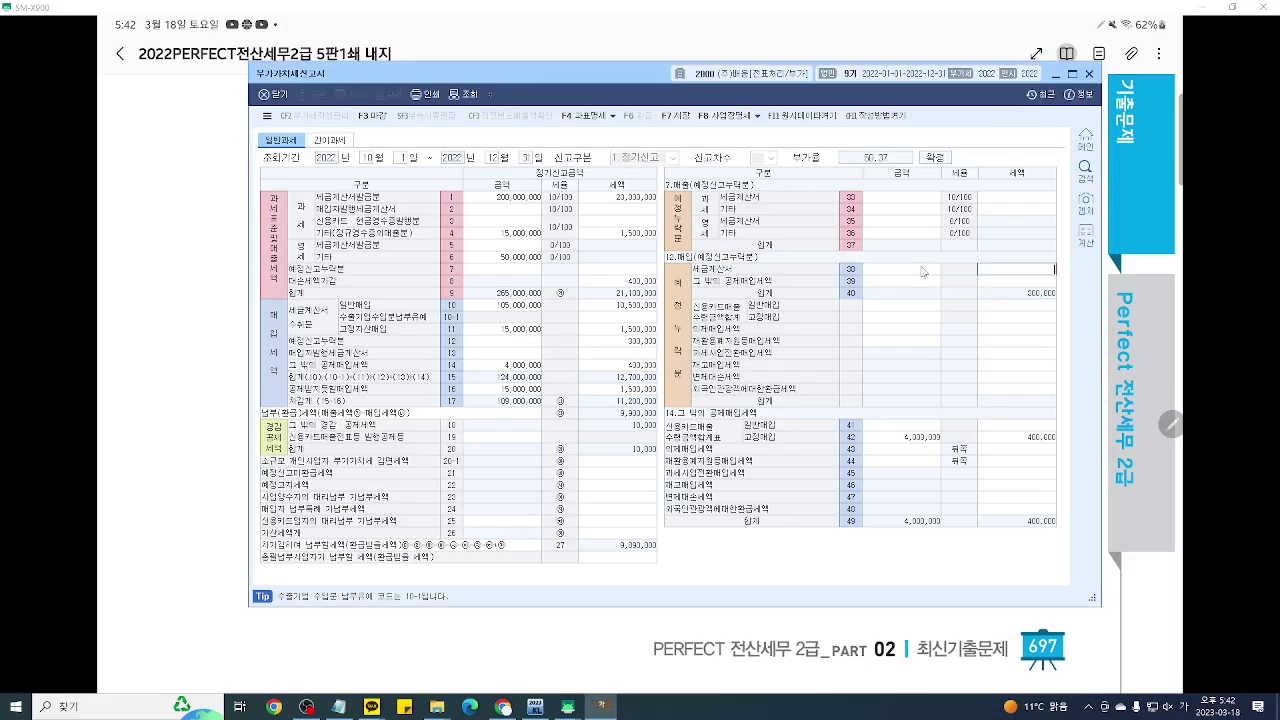
pyautogui.press('Return')
# Step: Enter 3,000,000 as the amount of the omitted taxable other sales (기타, row 34) in the 예정신고누락분 table
pyautogui.click(900, 210)
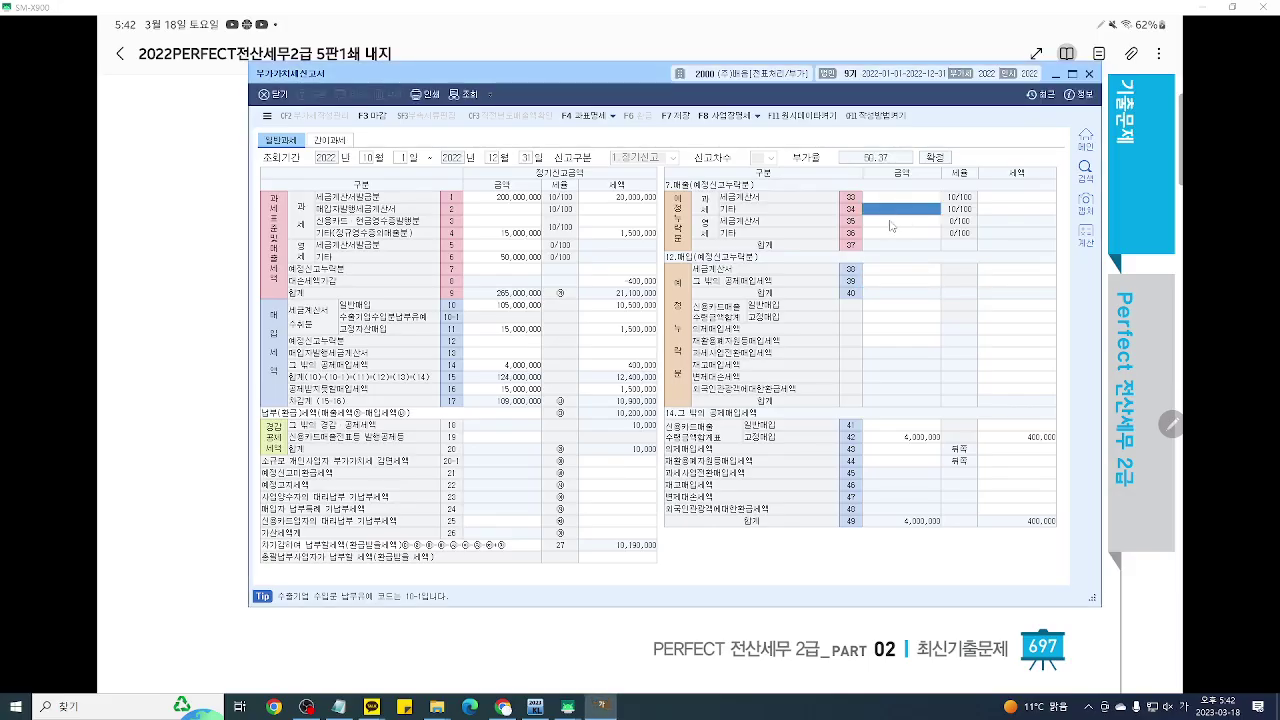
pyautogui.write('8')
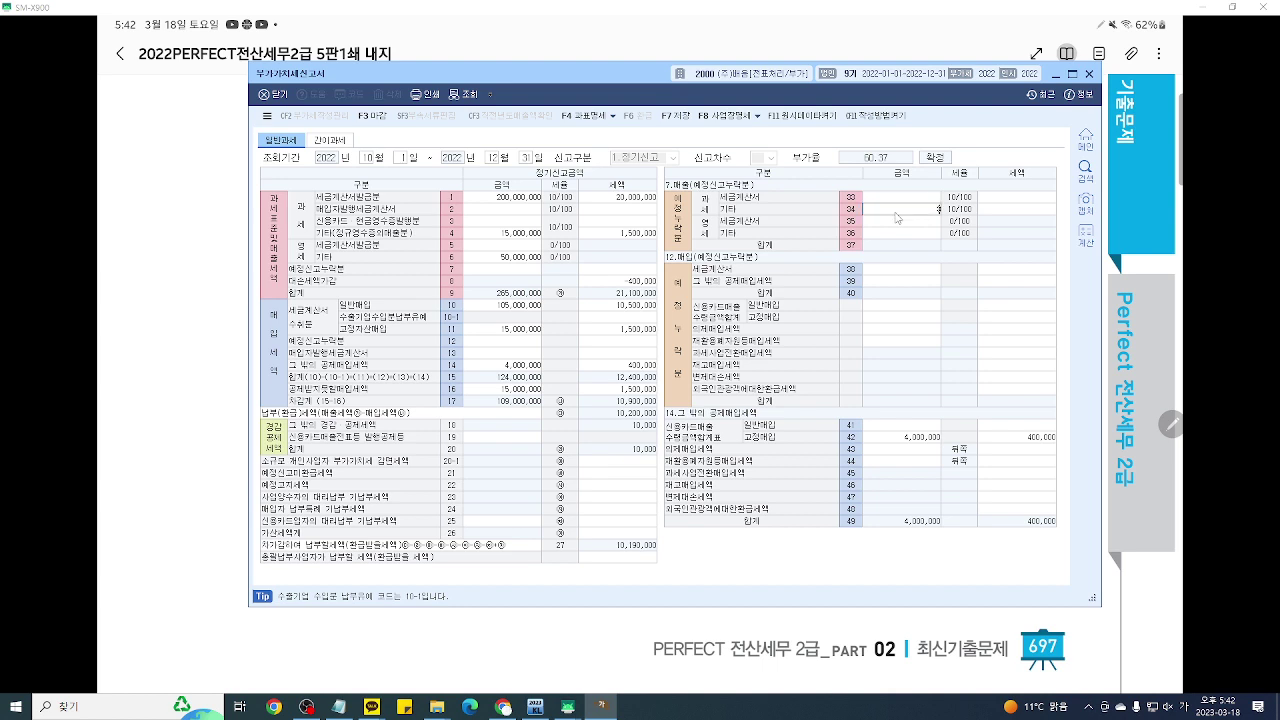
pyautogui.write('00,000')
pyautogui.press('Return')
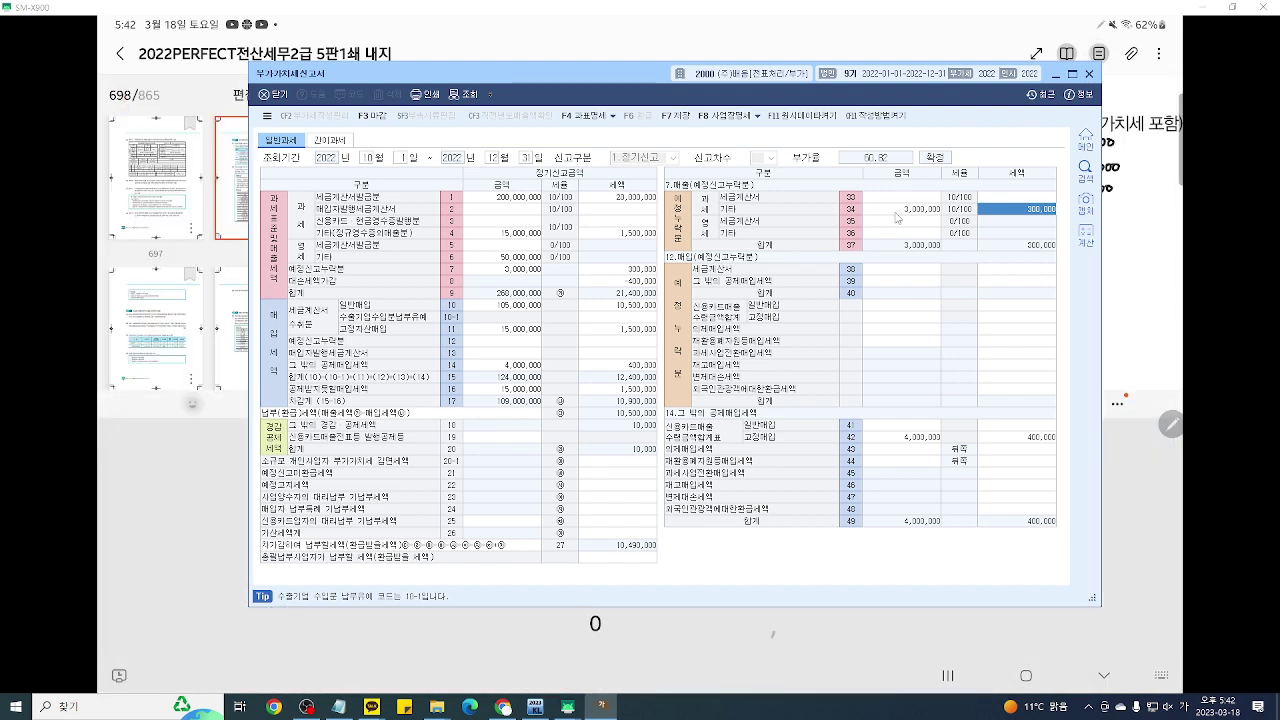
# Step: Go to page 562 of the textbook document
pyautogui.press('BackSpace')
pyautogui.press('BackSpace')
pyautogui.press('BackSpace')
pyautogui.write('562')
pyautogui.press('Return')
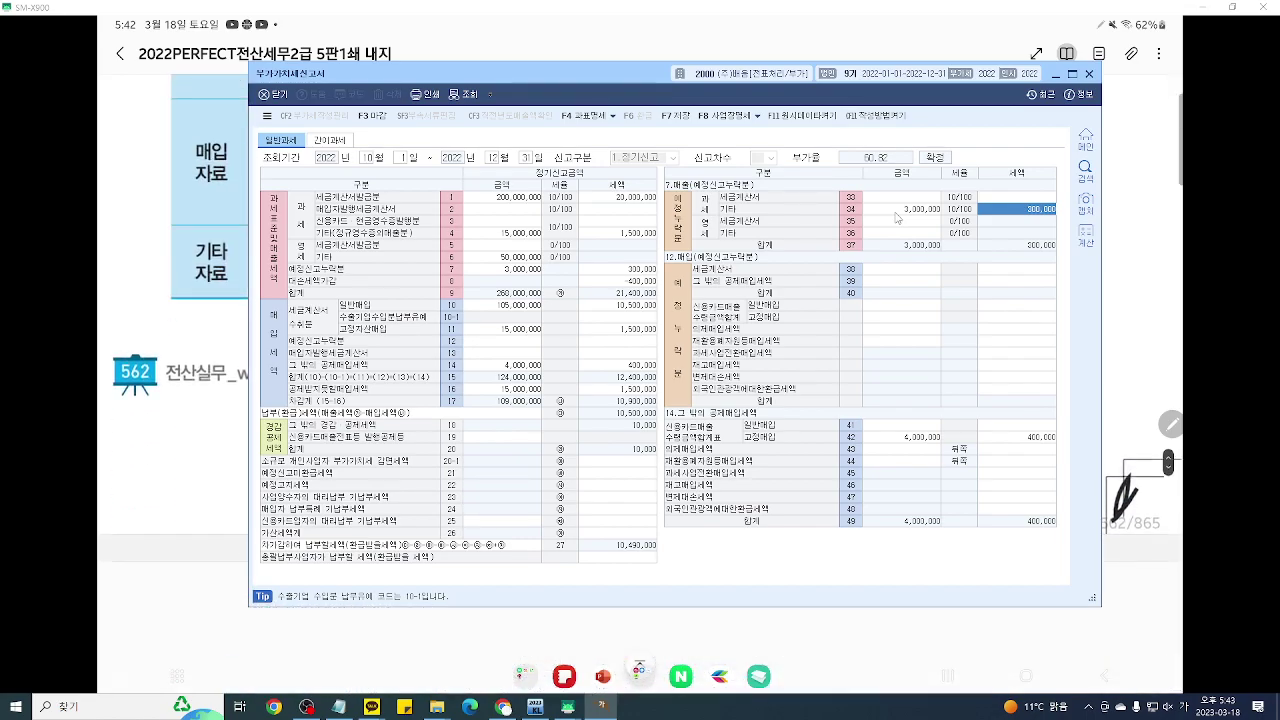
# Step: Underline 가산세액계 (row 26) in red on the enlarged return and circle its tax amount cell
pyautogui.hotkey('ctrl', '2')
pyautogui.scroll(5, 1073, 344)
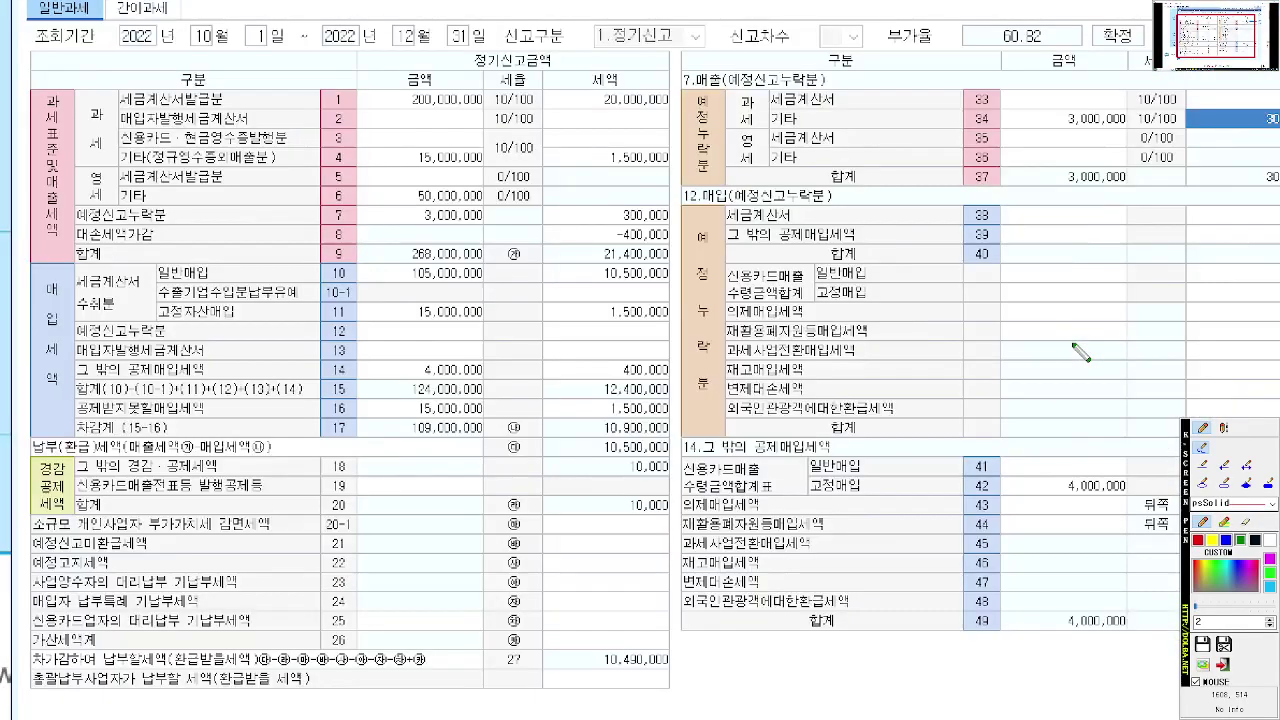
pyautogui.scroll(4, 1081, 354)
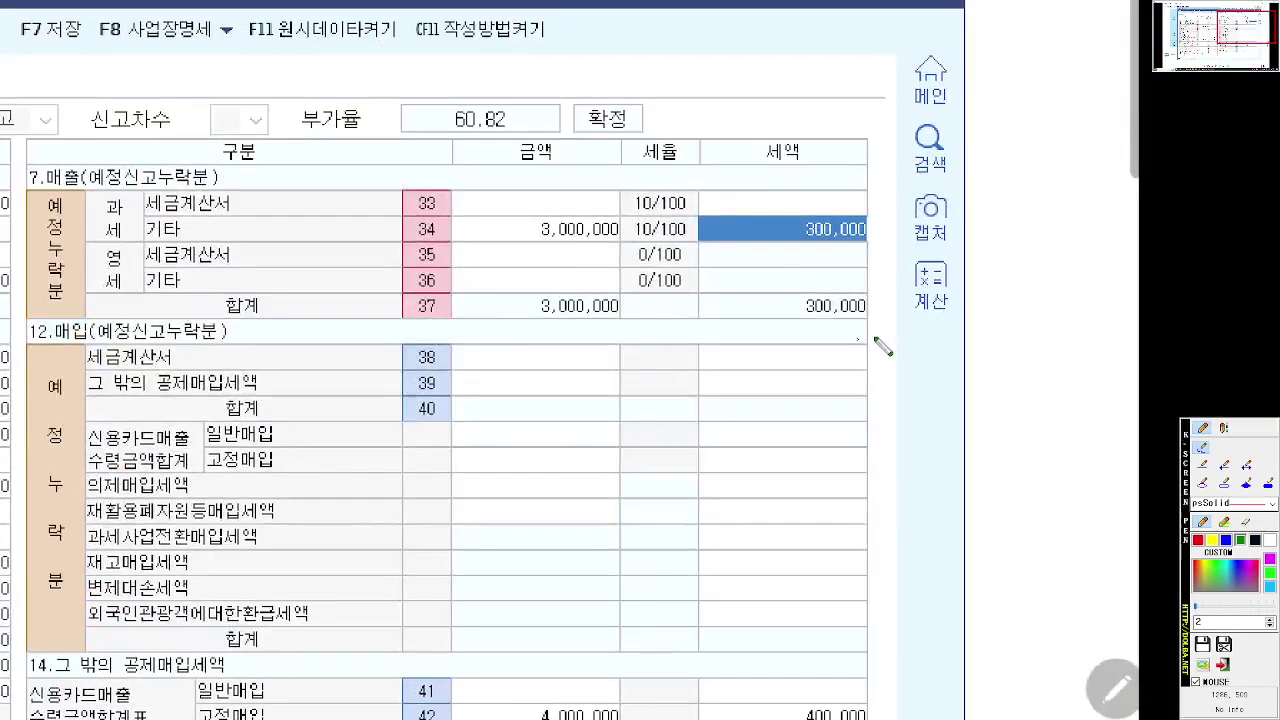
pyautogui.moveTo(874, 338)
pyautogui.mouseDown()
pyautogui.moveTo(862, 340)
pyautogui.moveTo(880, 385)
pyautogui.moveTo(836, 463)
pyautogui.mouseUp()
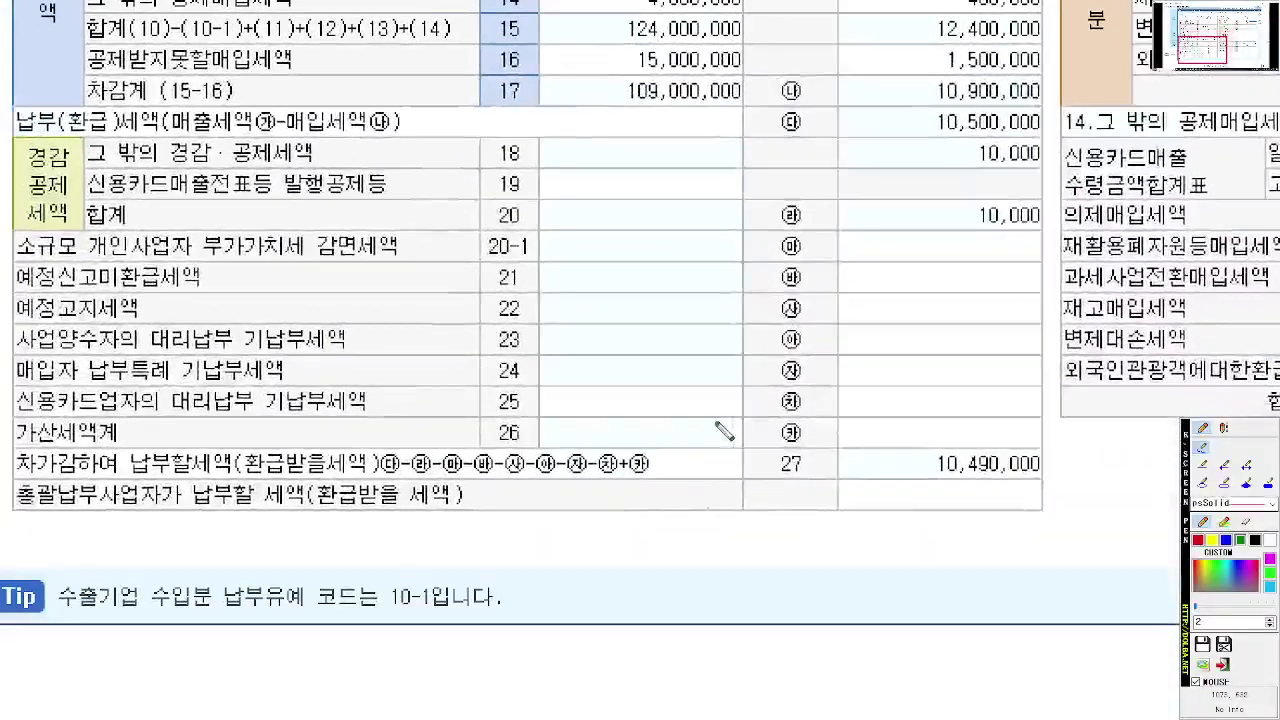
pyautogui.click(1198, 541)
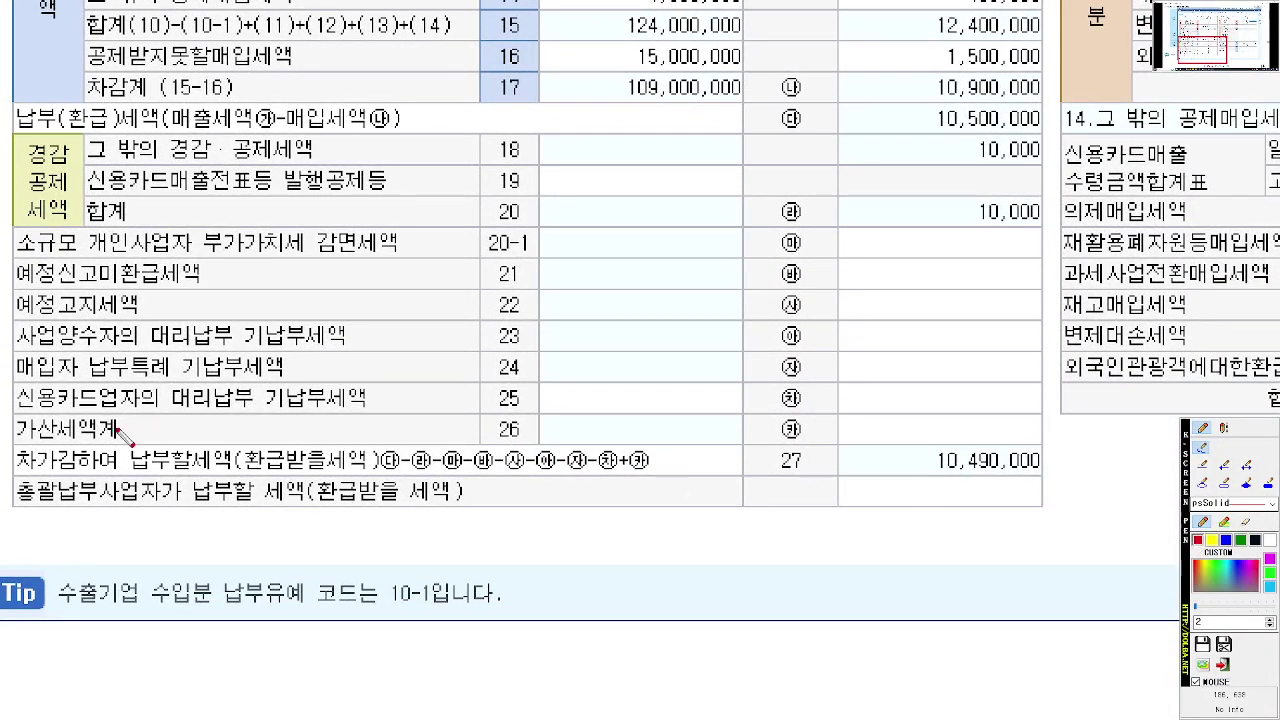
pyautogui.moveTo(22, 447); pyautogui.dragTo(513, 460)
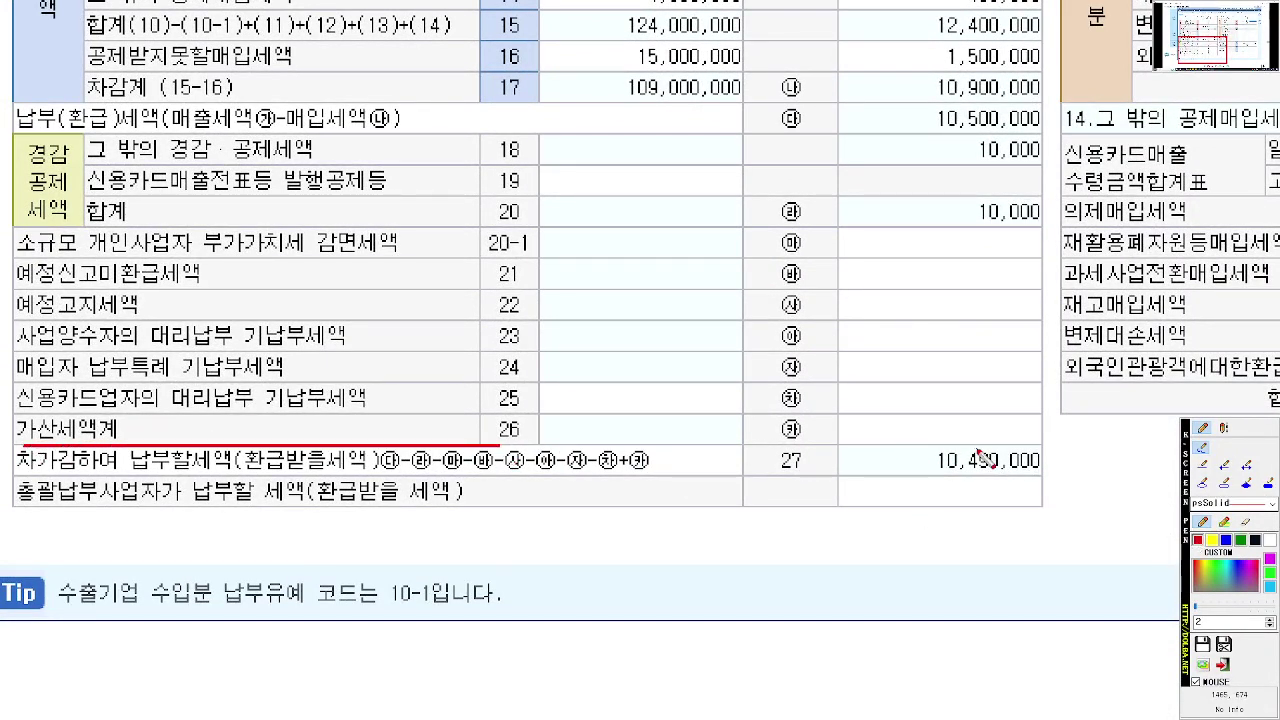
pyautogui.moveTo(988, 458)
pyautogui.mouseDown()
pyautogui.moveTo(950, 412)
pyautogui.moveTo(978, 455)
pyautogui.moveTo(930, 447)
pyautogui.mouseUp()
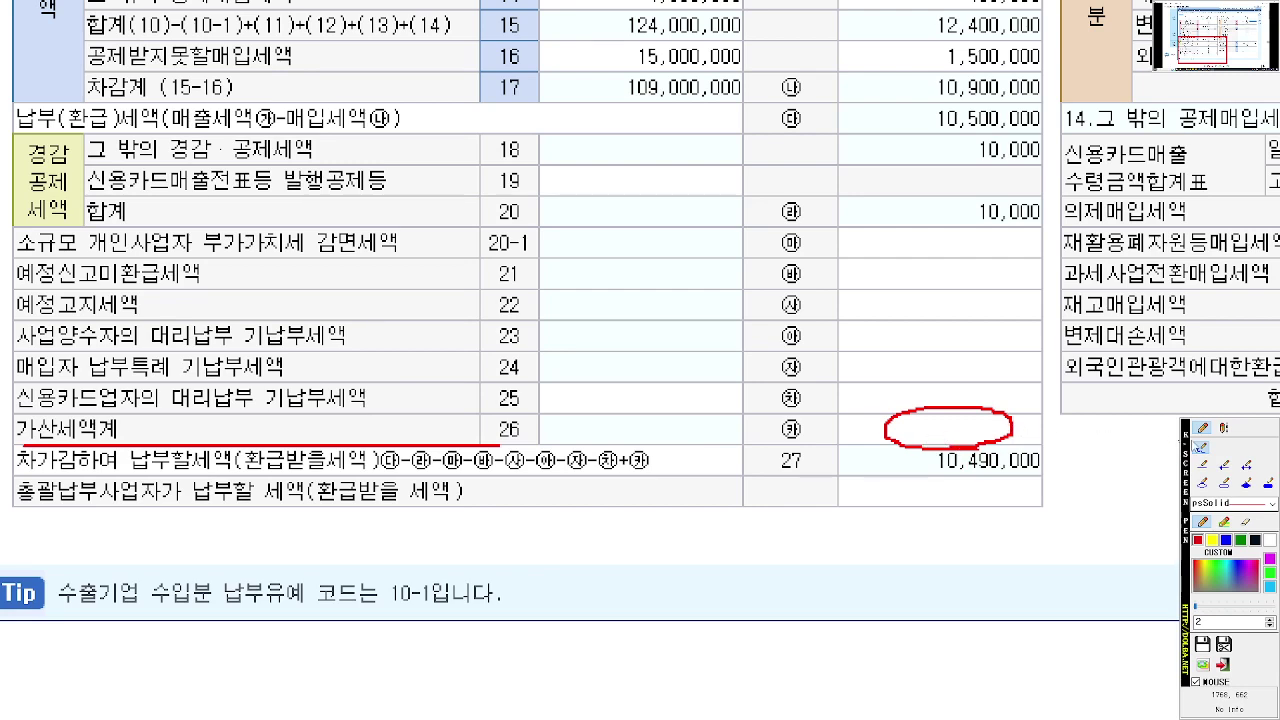
pyautogui.press('Escape')
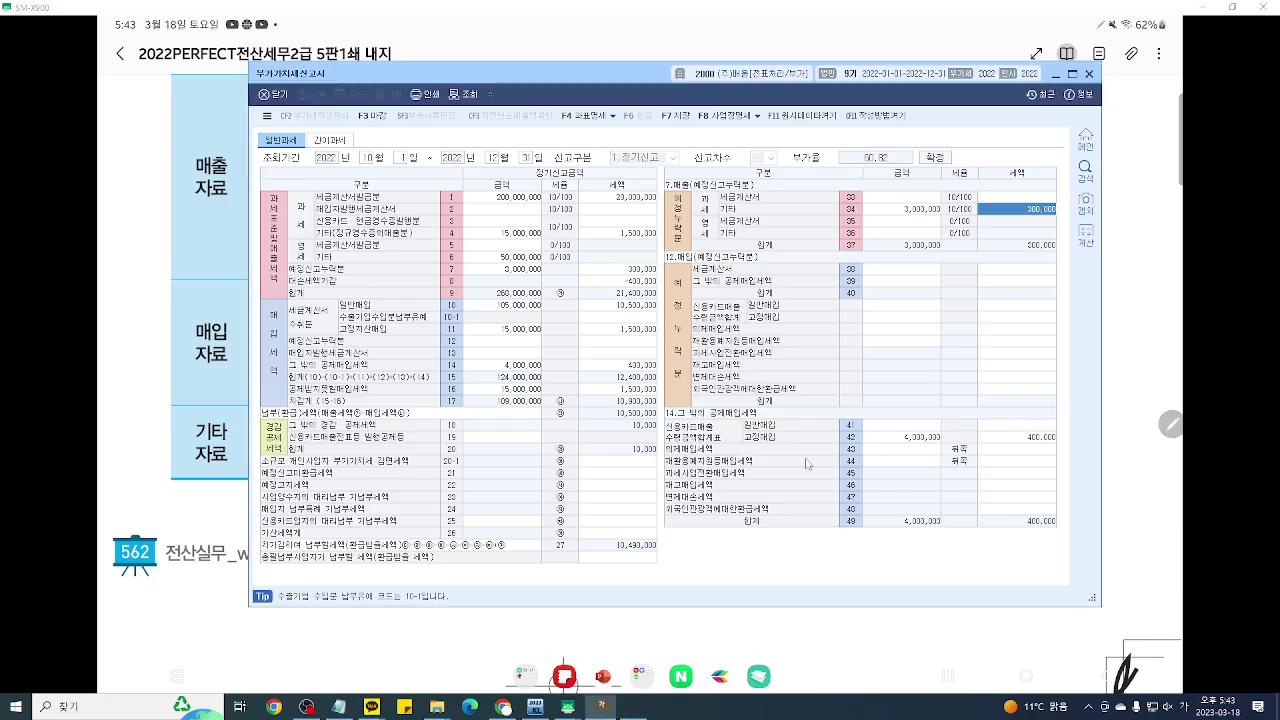
# Step: Open the 25.가산세명세 breakdown from row 26 and circle the 신고불성실 category in red
pyautogui.click(609, 534)
pyautogui.hotkey('ctrl', '1')
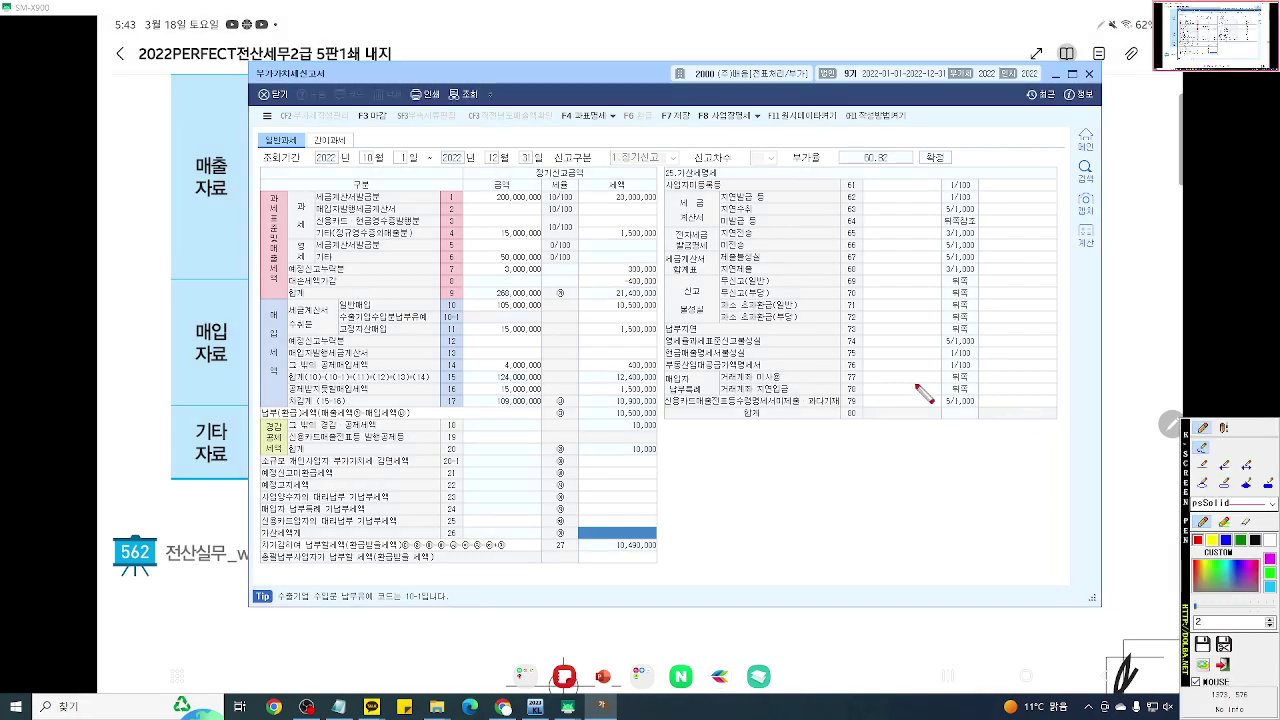
pyautogui.scroll(12, 922, 394)
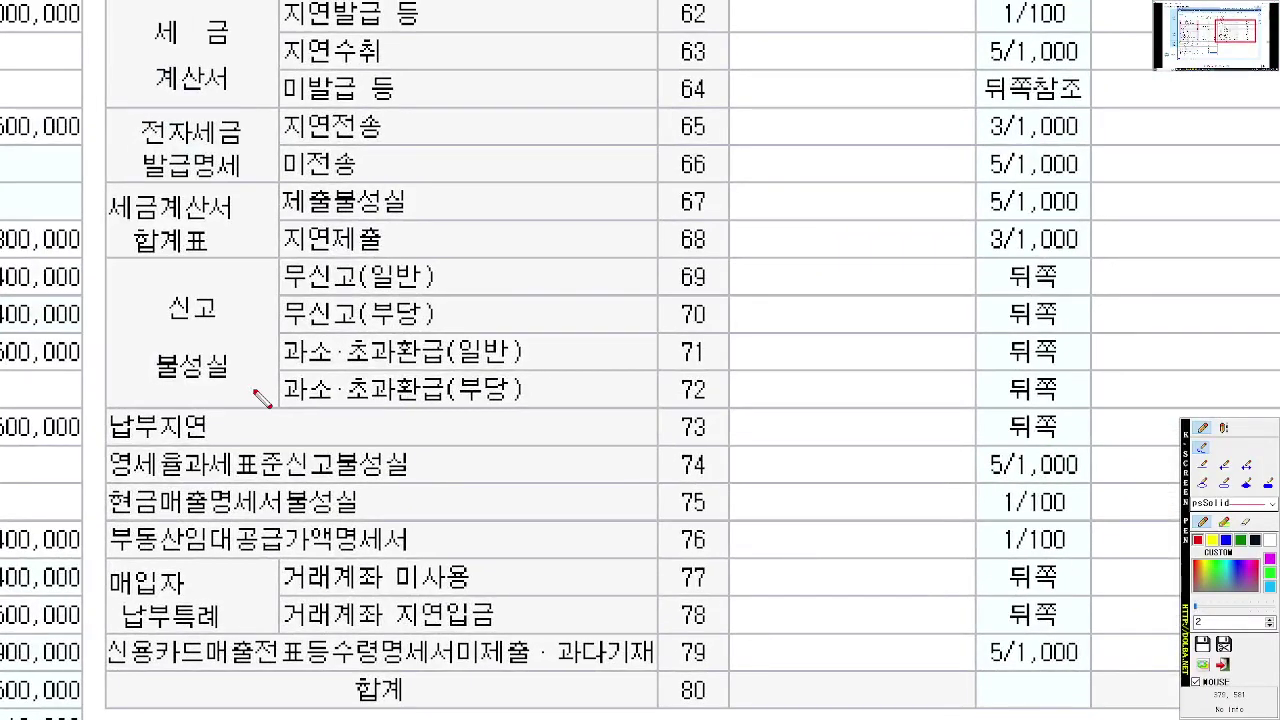
pyautogui.moveTo(256, 394)
pyautogui.mouseDown()
pyautogui.moveTo(122, 338)
pyautogui.moveTo(278, 286)
pyautogui.moveTo(268, 392)
pyautogui.moveTo(122, 340)
pyautogui.moveTo(176, 260)
pyautogui.moveTo(257, 278)
pyautogui.moveTo(270, 370)
pyautogui.moveTo(256, 398)
pyautogui.mouseUp()
pyautogui.rightClick(306, 406)
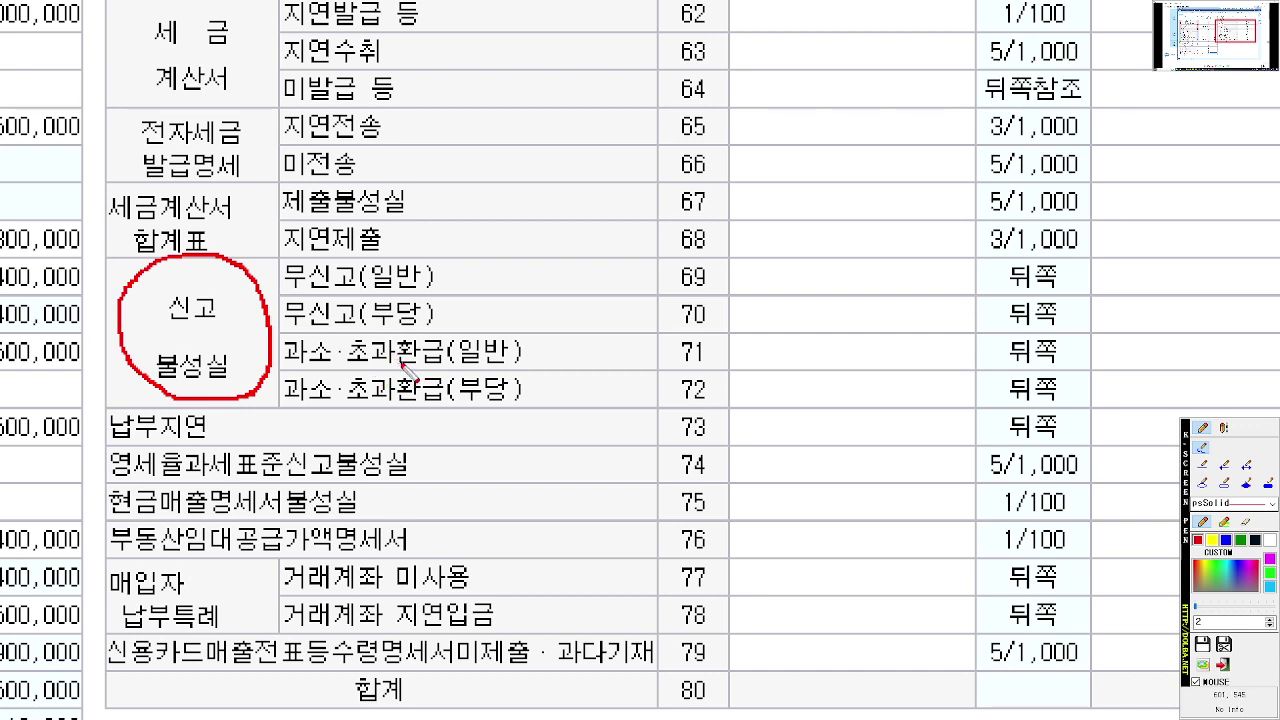
# Step: Underline 과소·초과환급(일반) of row 71 in red and circle its amount cell
pyautogui.moveTo(528, 366); pyautogui.dragTo(456, 368)
pyautogui.moveTo(282, 368); pyautogui.dragTo(326, 368)
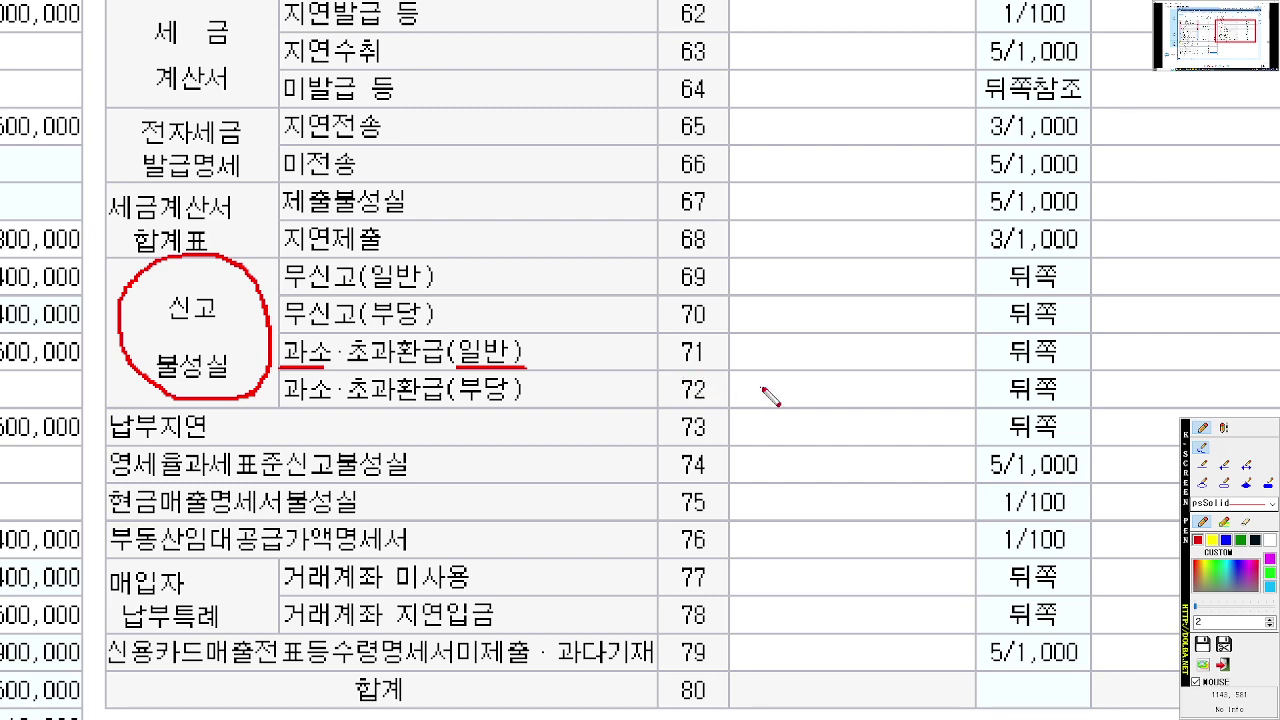
pyautogui.moveTo(828, 358)
pyautogui.mouseDown()
pyautogui.moveTo(752, 348)
pyautogui.moveTo(830, 350)
pyautogui.mouseUp()
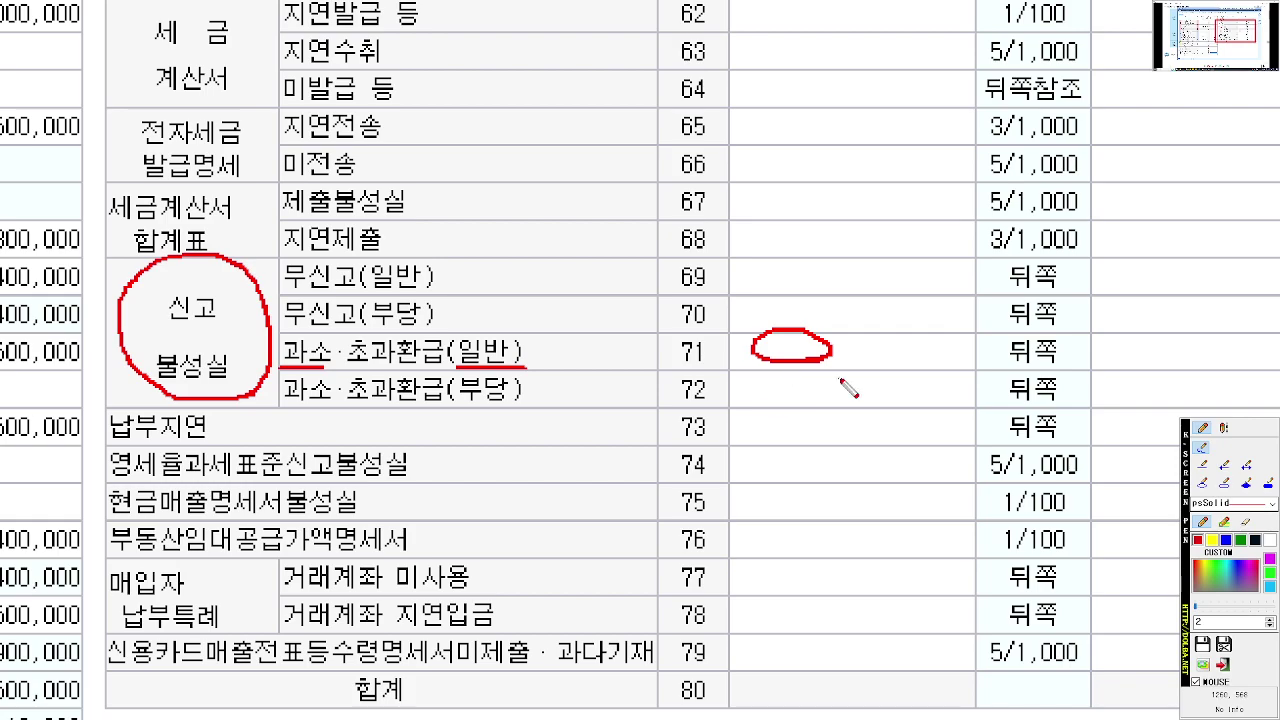
pyautogui.press('Escape')
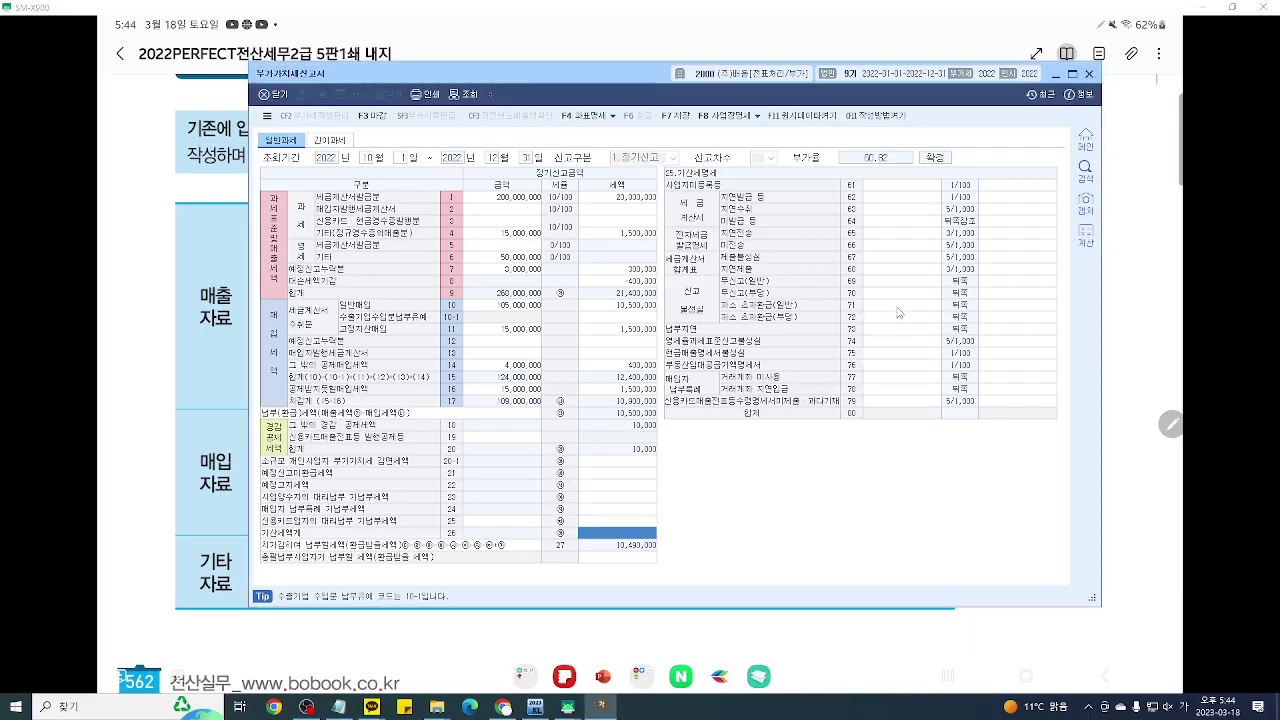
# Step: Enter 300,000 as the amount of 과소·초과환급(일반) (row 71) in the penalty breakdown
pyautogui.click(902, 307)
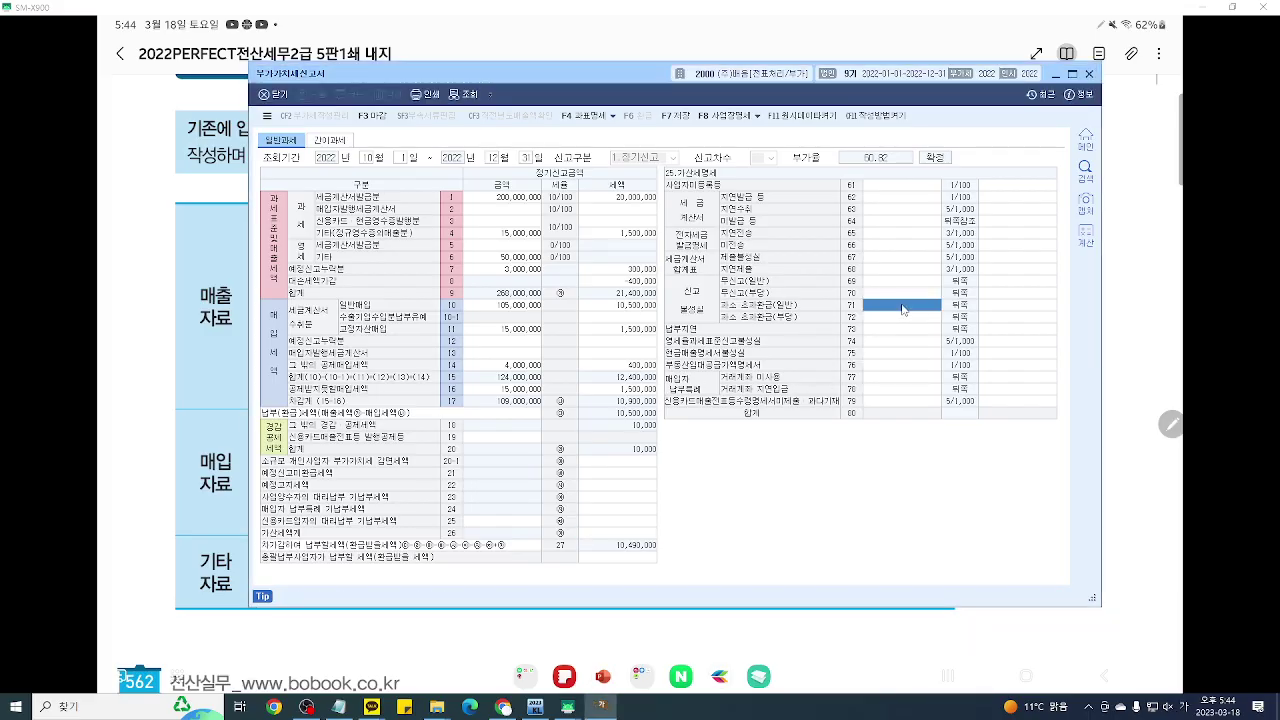
pyautogui.write('3,000,00')
pyautogui.press('Return')
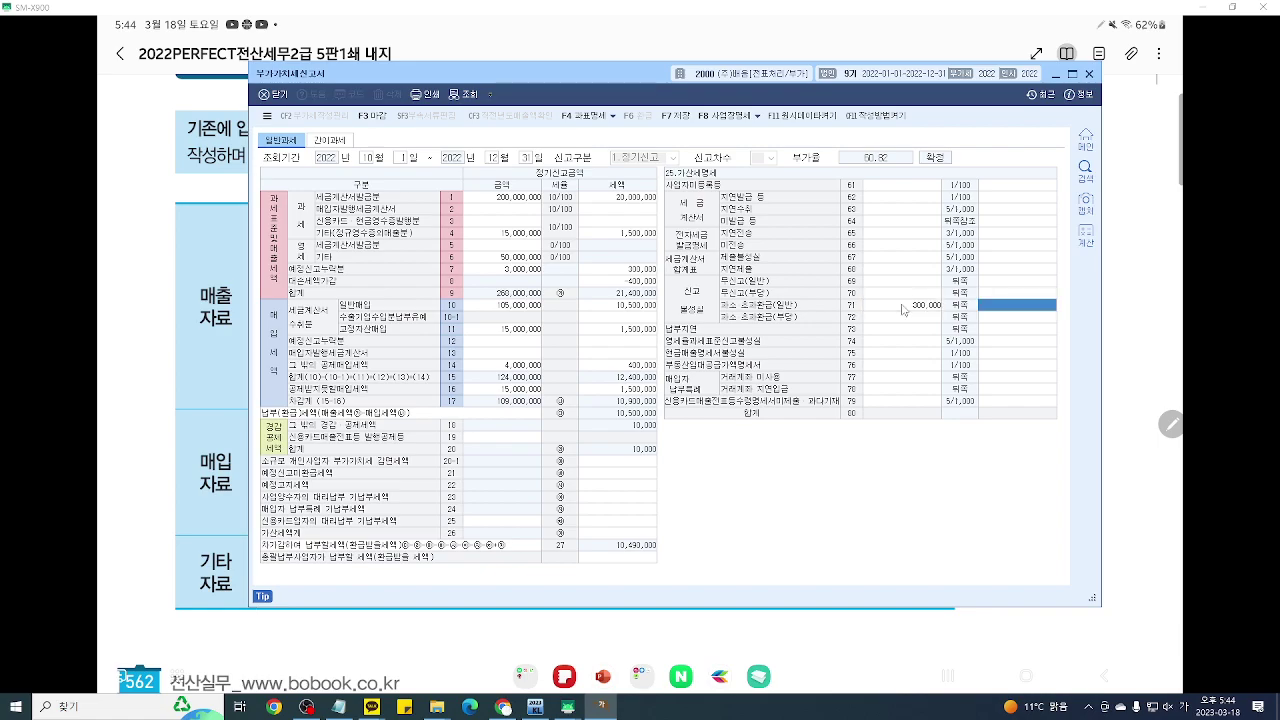
# Step: Handwrite × 10% in red beneath the row 71 amount, rule it off and continue the penalty calculation below
pyautogui.hotkey('ctrl', '2')
pyautogui.scroll(8, 946, 290)
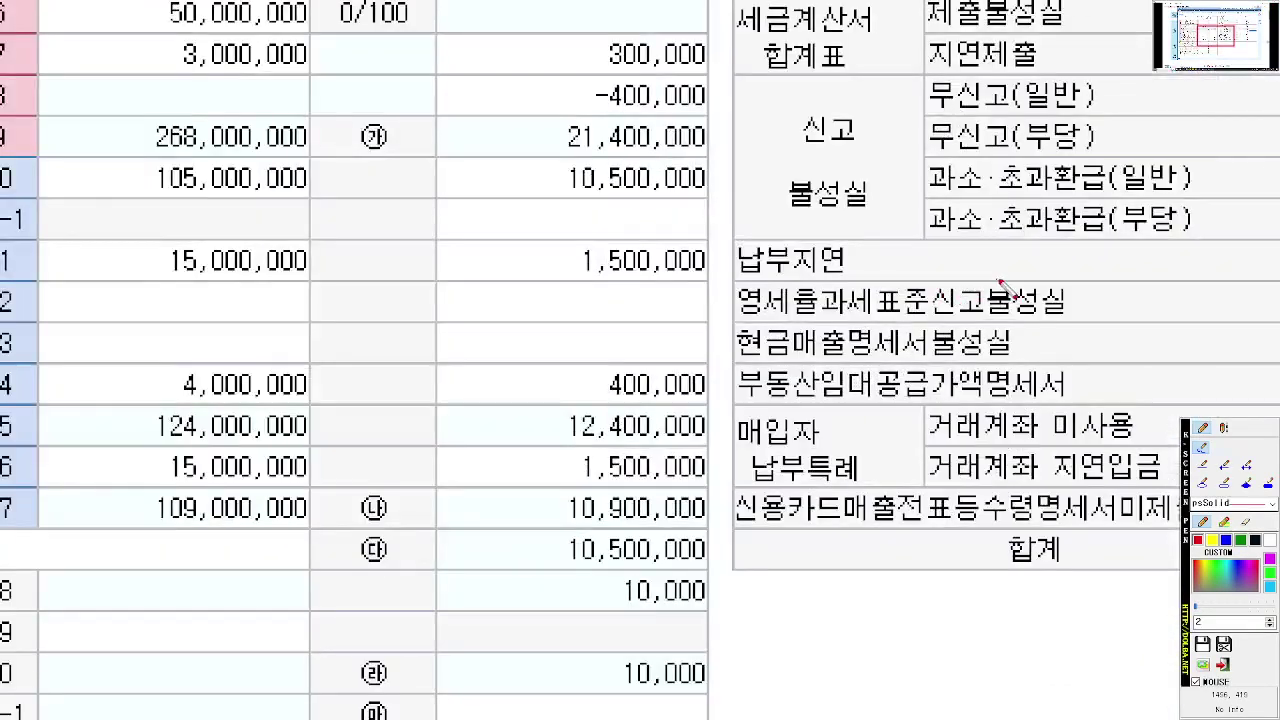
pyautogui.moveTo(998, 281); pyautogui.dragTo(892, 305)
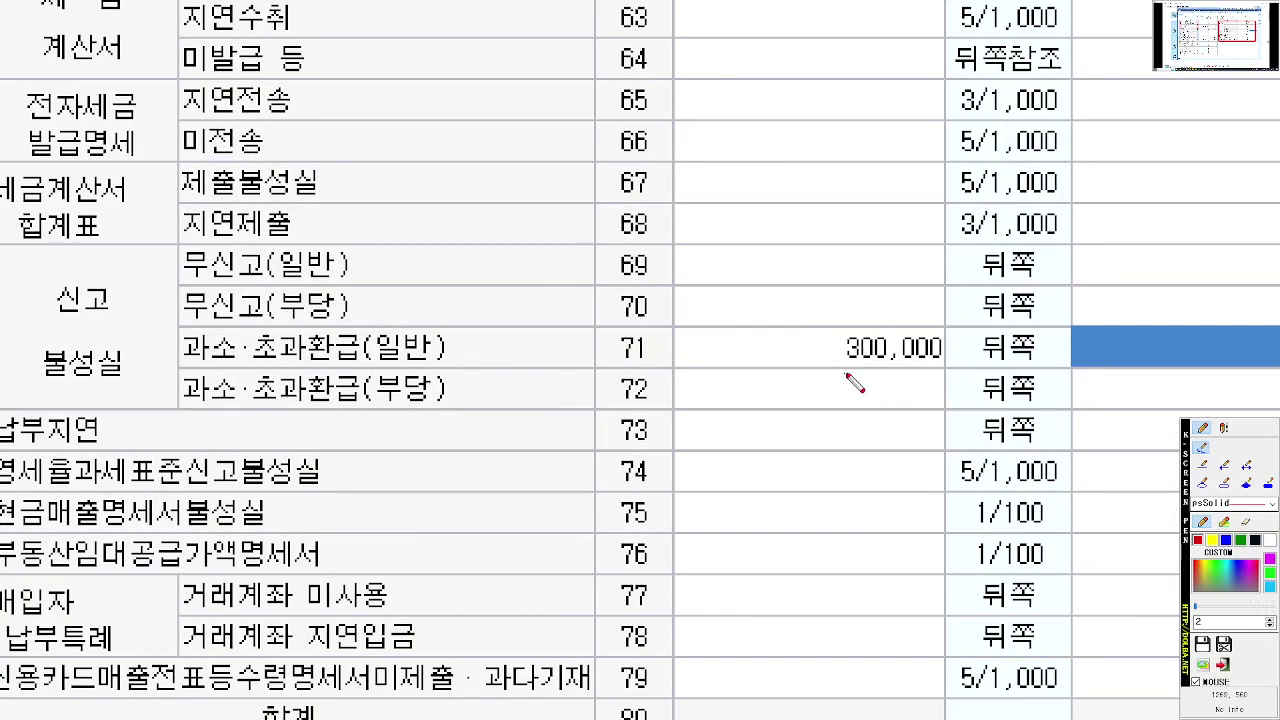
pyautogui.moveTo(845, 372); pyautogui.dragTo(767, 394)
pyautogui.moveTo(791, 368); pyautogui.dragTo(822, 408)
pyautogui.moveTo(881, 376)
pyautogui.mouseDown()
pyautogui.moveTo(881, 396)
pyautogui.moveTo(908, 390)
pyautogui.mouseUp()
pyautogui.moveTo(960, 378)
pyautogui.mouseDown()
pyautogui.moveTo(918, 412)
pyautogui.moveTo(934, 382)
pyautogui.moveTo(952, 430)
pyautogui.mouseUp()
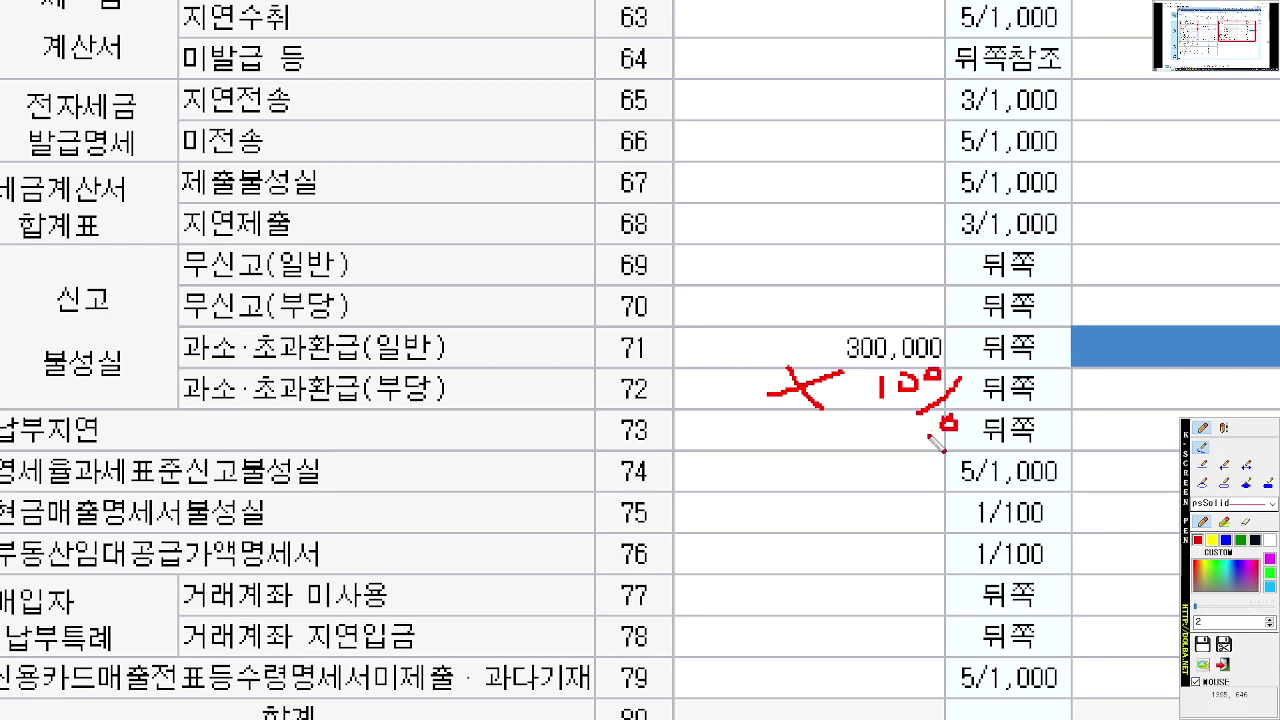
pyautogui.moveTo(700, 410); pyautogui.dragTo(1004, 410)
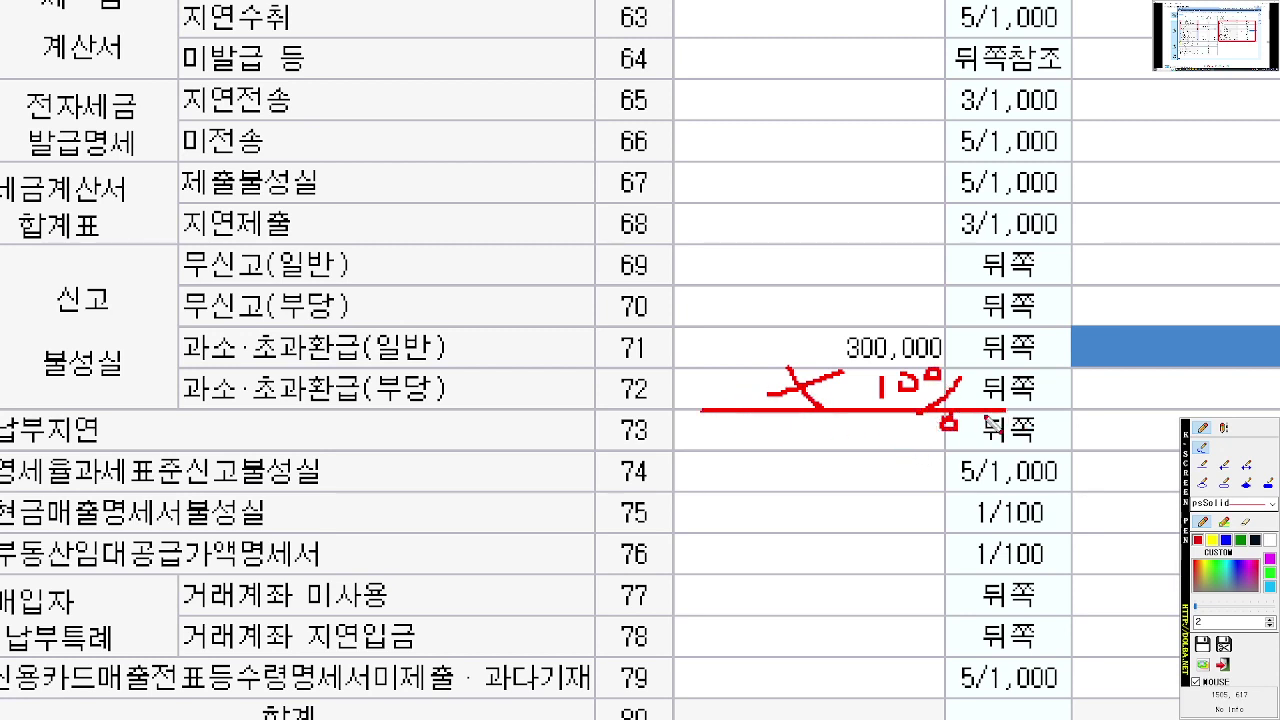
pyautogui.moveTo(682, 444)
pyautogui.mouseDown()
pyautogui.moveTo(706, 456)
pyautogui.moveTo(692, 482)
pyautogui.moveTo(742, 462)
pyautogui.moveTo(738, 476)
pyautogui.mouseUp()
pyautogui.moveTo(784, 467)
pyautogui.mouseDown()
pyautogui.moveTo(780, 482)
pyautogui.moveTo(840, 468)
pyautogui.moveTo(877, 483)
pyautogui.moveTo(902, 456)
pyautogui.mouseUp()
pyautogui.moveTo(1056, 325)
pyautogui.mouseDown()
pyautogui.moveTo(895, 300)
pyautogui.moveTo(1046, 366)
pyautogui.moveTo(992, 373)
pyautogui.mouseUp()
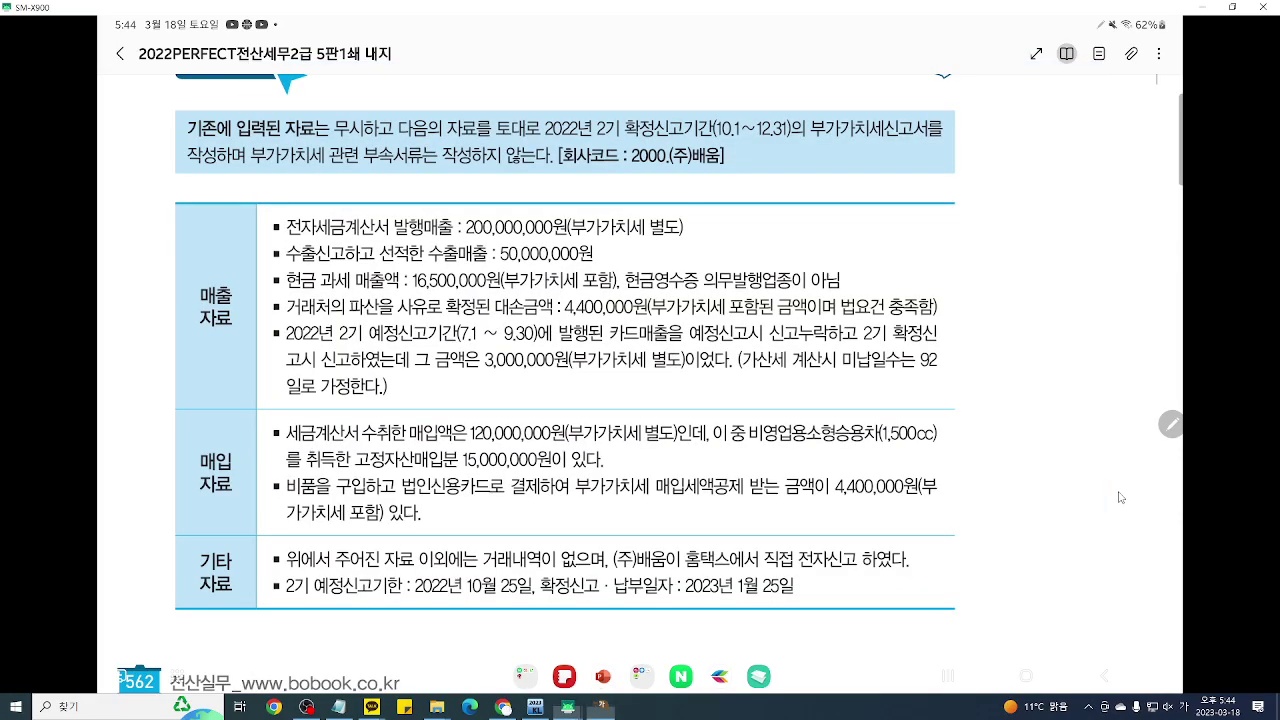
# Step: Underline the deadline 2022년 10월 25일 in the exercise's 기타자료, link it to 2023년 1월 25일 and annotate the interval
pyautogui.scroll(-3, 860, 497)
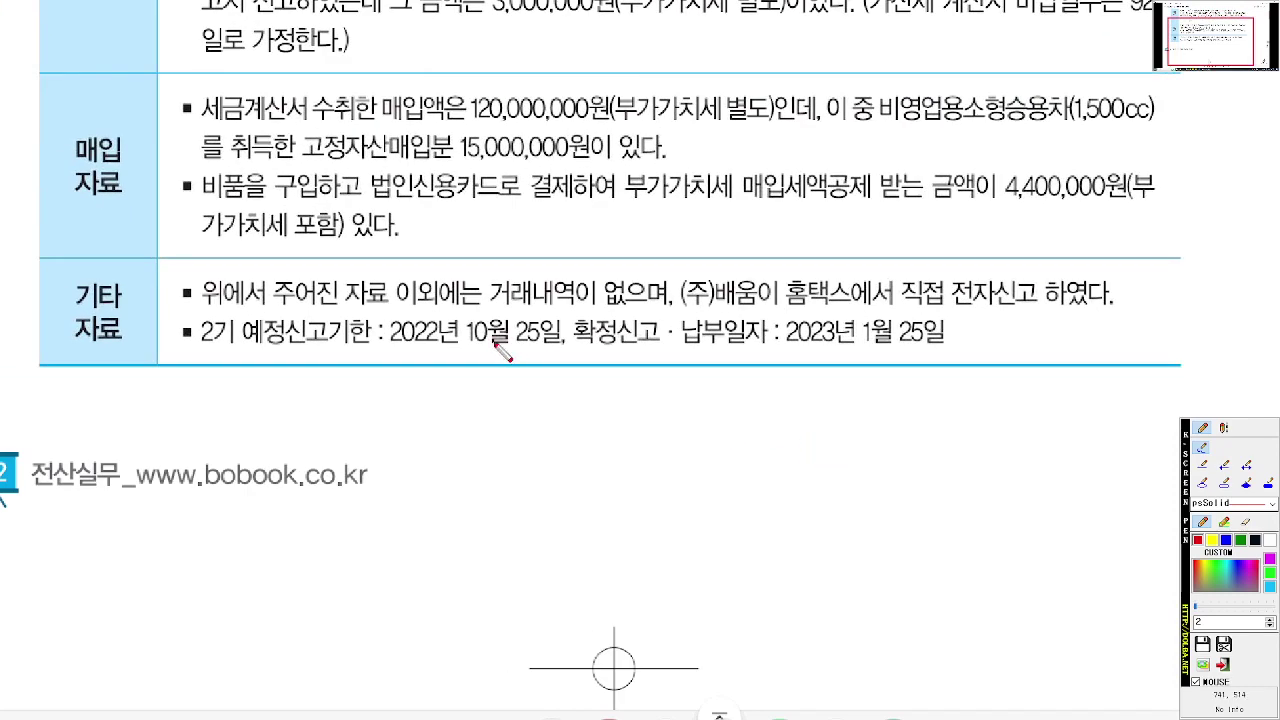
pyautogui.moveTo(366, 348); pyautogui.dragTo(564, 347)
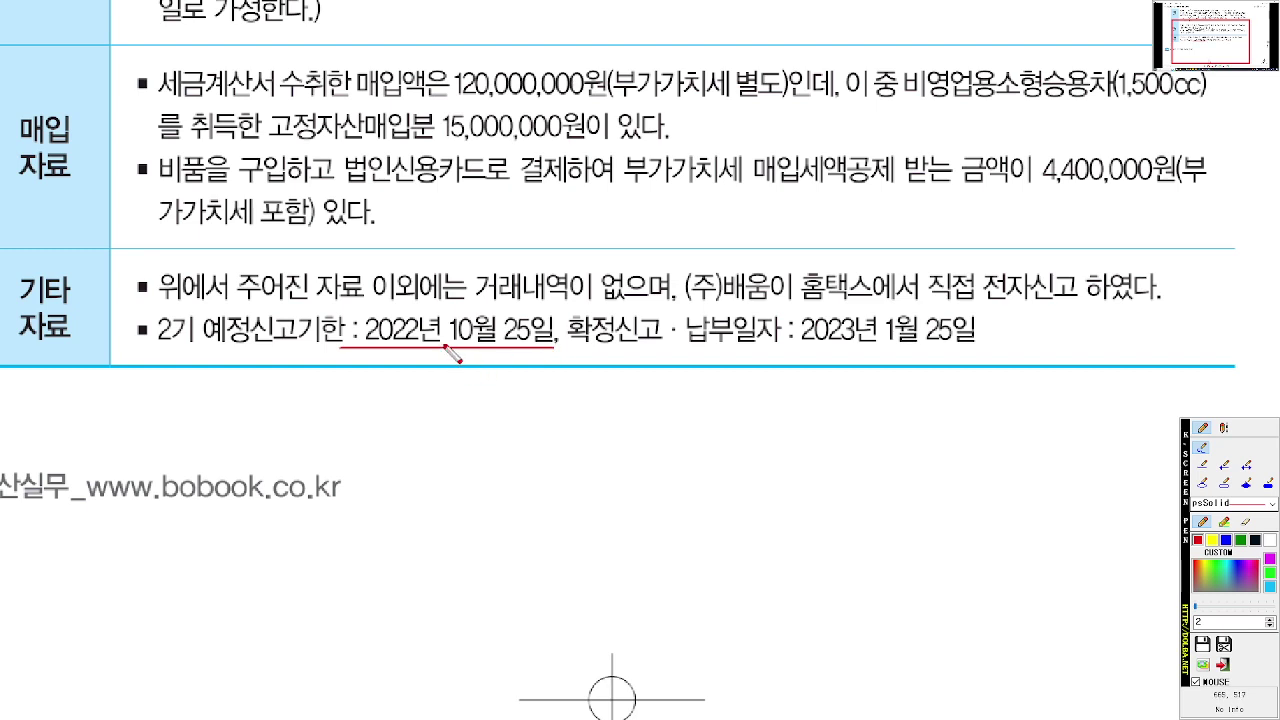
pyautogui.moveTo(450, 343)
pyautogui.mouseDown()
pyautogui.moveTo(450, 386)
pyautogui.moveTo(810, 403)
pyautogui.moveTo(915, 352)
pyautogui.moveTo(888, 355)
pyautogui.moveTo(948, 348)
pyautogui.mouseUp()
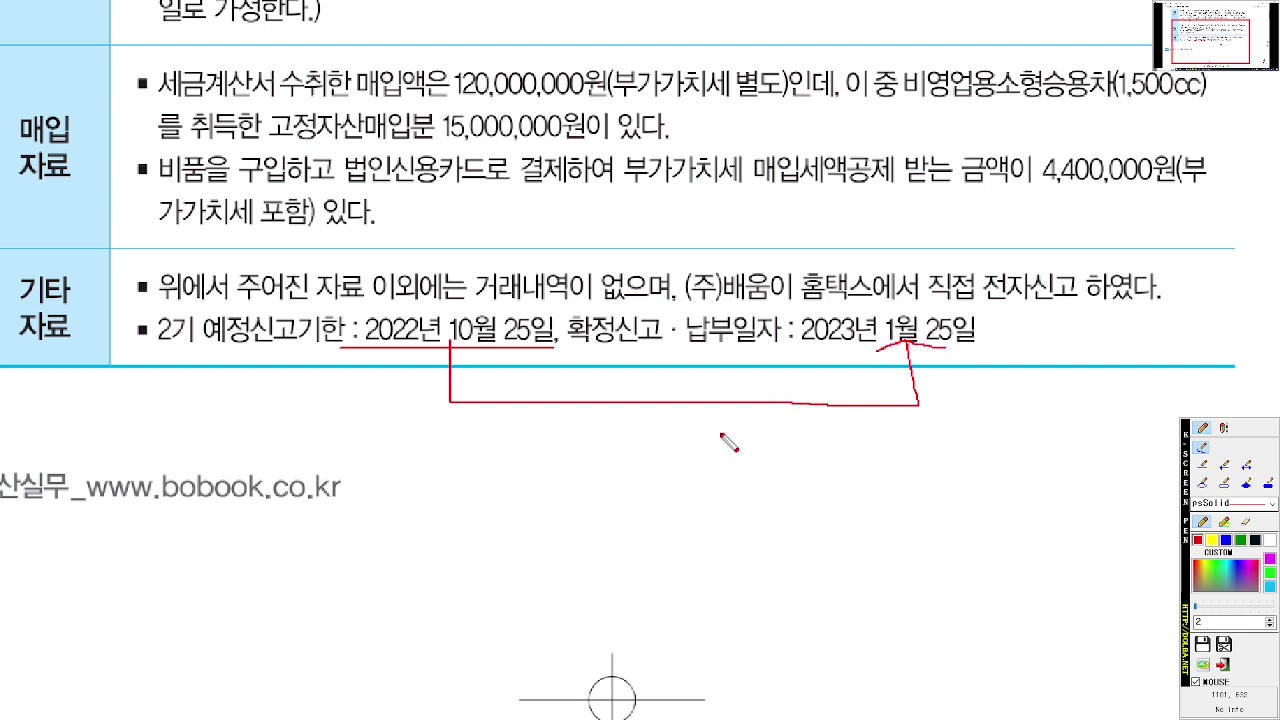
pyautogui.moveTo(656, 455)
pyautogui.mouseDown()
pyautogui.moveTo(680, 457)
pyautogui.moveTo(660, 482)
pyautogui.moveTo(735, 484)
pyautogui.moveTo(745, 452)
pyautogui.moveTo(780, 440)
pyautogui.moveTo(766, 476)
pyautogui.moveTo(840, 486)
pyautogui.mouseUp()
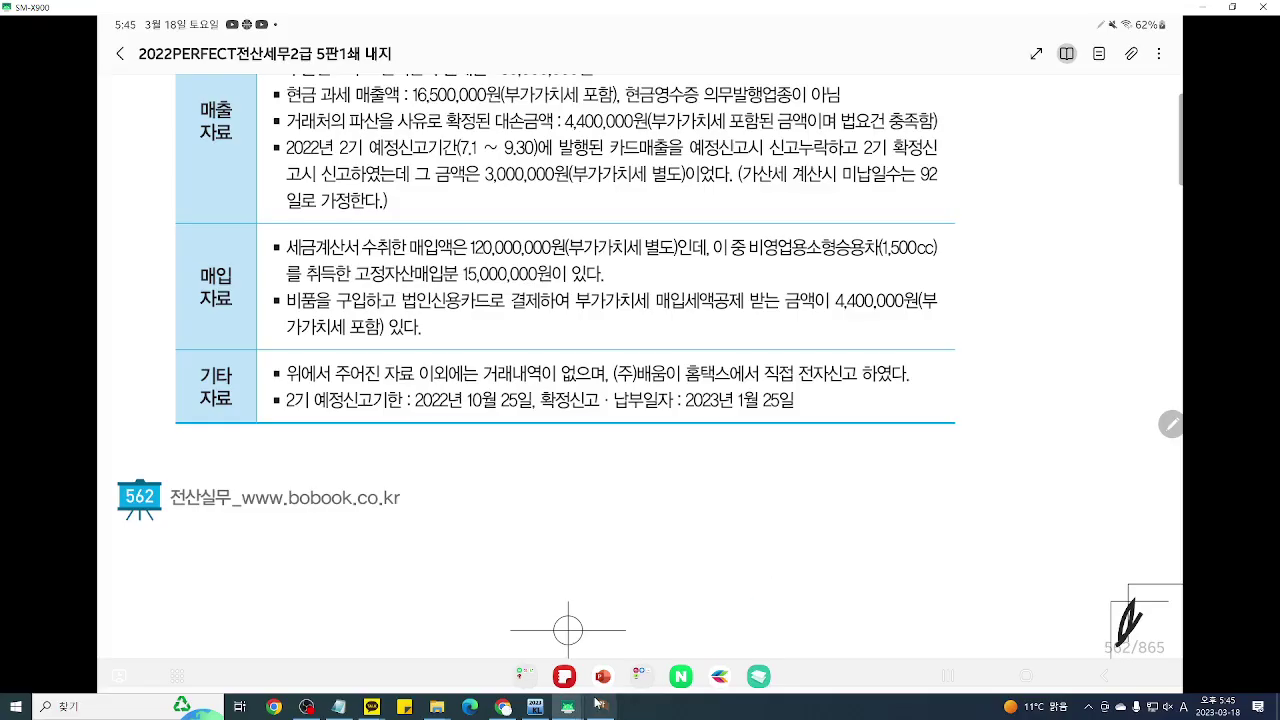
# Step: Switch to the VAT return, handwrite 300,000 × 10% in red over the penalty breakdown, rule it off and write 30,000 beneath
pyautogui.click(605, 708)
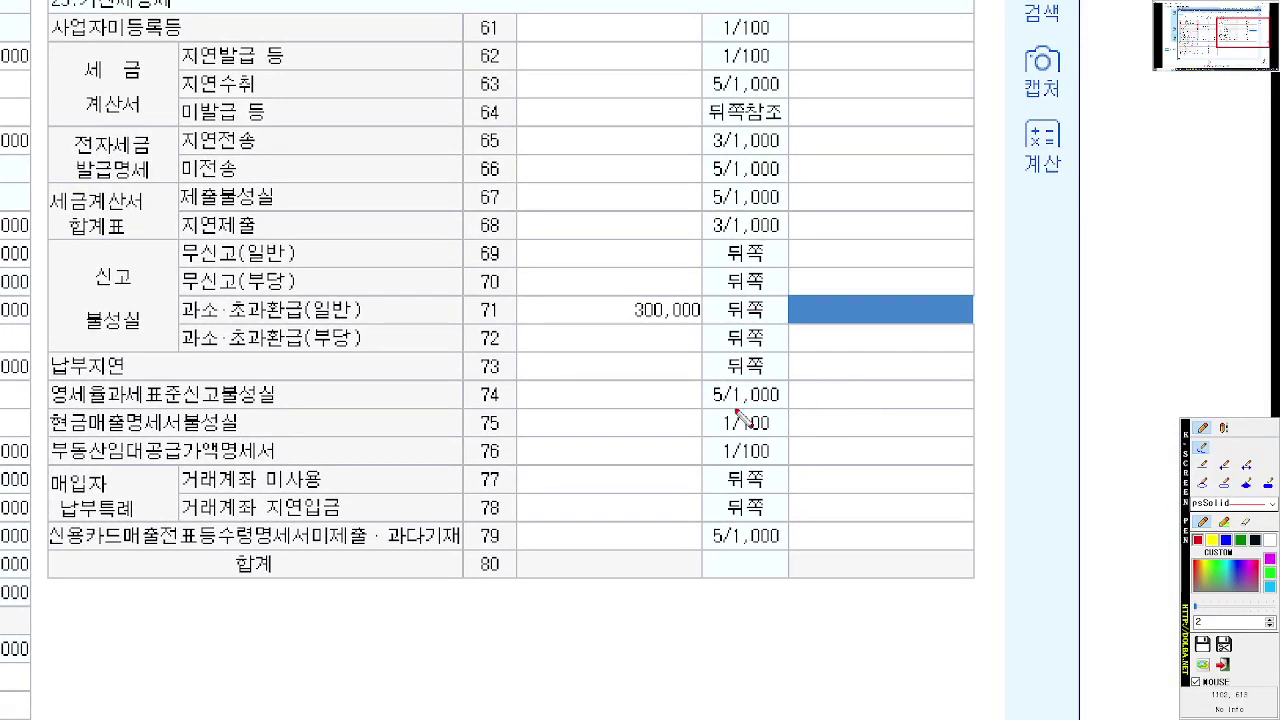
pyautogui.moveTo(530, 434)
pyautogui.mouseDown()
pyautogui.moveTo(540, 468)
pyautogui.moveTo(690, 458)
pyautogui.mouseUp()
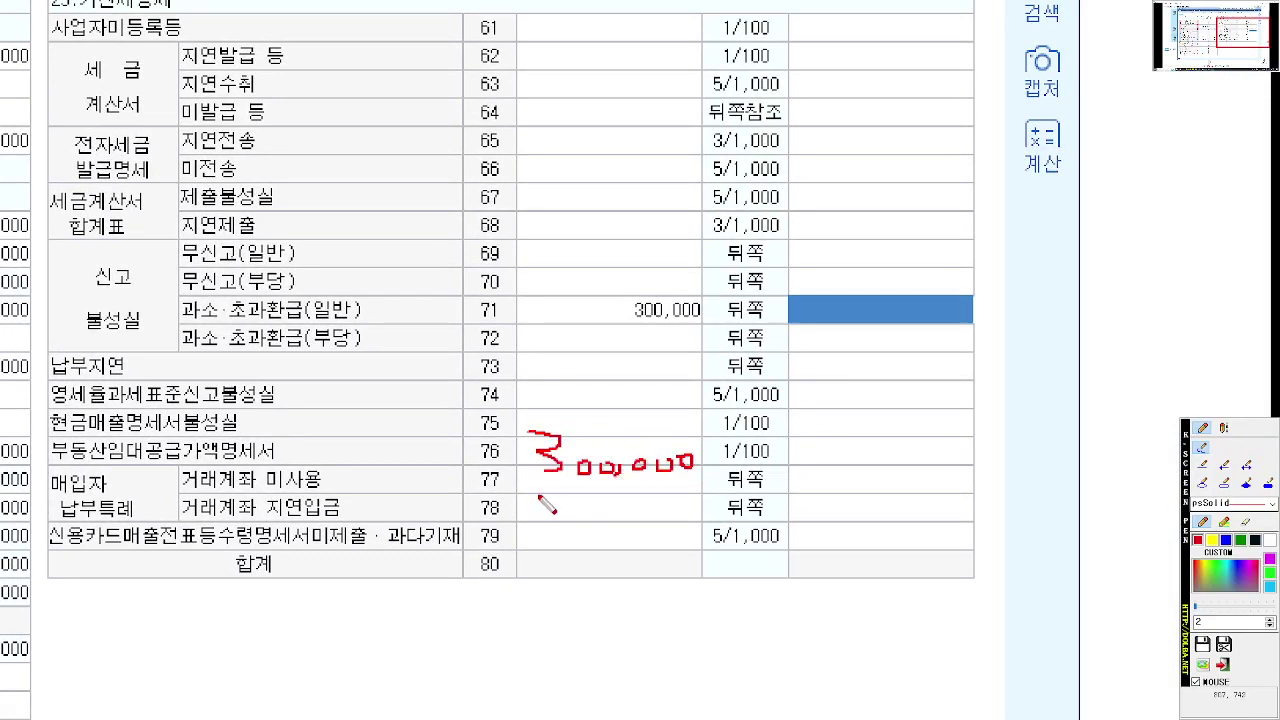
pyautogui.moveTo(547, 489); pyautogui.dragTo(498, 510)
pyautogui.moveTo(517, 486)
pyautogui.mouseDown()
pyautogui.moveTo(565, 514)
pyautogui.moveTo(630, 498)
pyautogui.mouseUp()
pyautogui.moveTo(672, 496)
pyautogui.mouseDown()
pyautogui.moveTo(639, 516)
pyautogui.moveTo(656, 492)
pyautogui.moveTo(674, 528)
pyautogui.mouseUp()
pyautogui.moveTo(517, 530); pyautogui.dragTo(745, 530)
pyautogui.moveTo(565, 438)
pyautogui.mouseDown()
pyautogui.moveTo(571, 467)
pyautogui.moveTo(612, 460)
pyautogui.moveTo(648, 476)
pyautogui.mouseUp()
pyautogui.moveTo(680, 457)
pyautogui.mouseDown()
pyautogui.moveTo(676, 470)
pyautogui.moveTo(681, 458)
pyautogui.mouseUp()
pyautogui.moveTo(707, 461); pyautogui.dragTo(718, 462)
pyautogui.moveTo(734, 456); pyautogui.dragTo(747, 457)
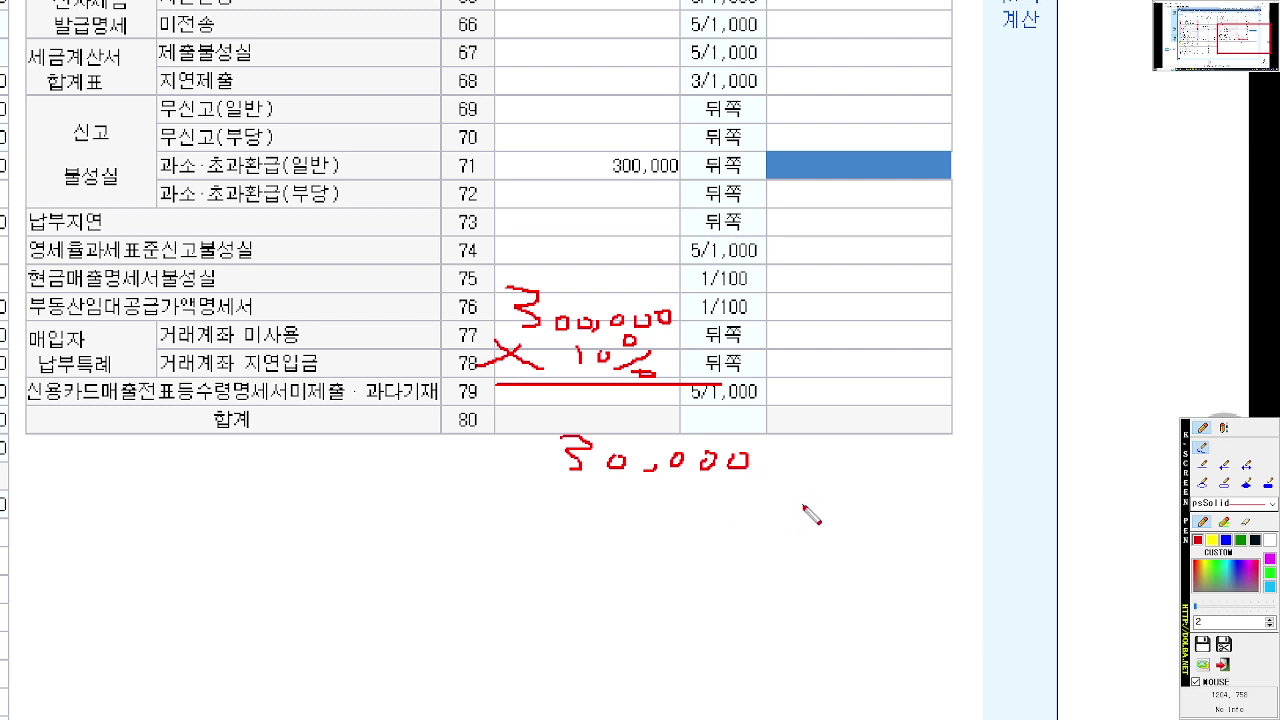
# Step: Handwrite × 25% beside 30,000 and enter 7,500 as the tax amount of 과소·초과환급(일반) (row 71)
pyautogui.moveTo(806, 440); pyautogui.dragTo(758, 478)
pyautogui.moveTo(762, 438)
pyautogui.mouseDown()
pyautogui.moveTo(805, 480)
pyautogui.moveTo(918, 465)
pyautogui.moveTo(912, 476)
pyautogui.moveTo(940, 435)
pyautogui.moveTo(948, 472)
pyautogui.moveTo(938, 462)
pyautogui.mouseUp()
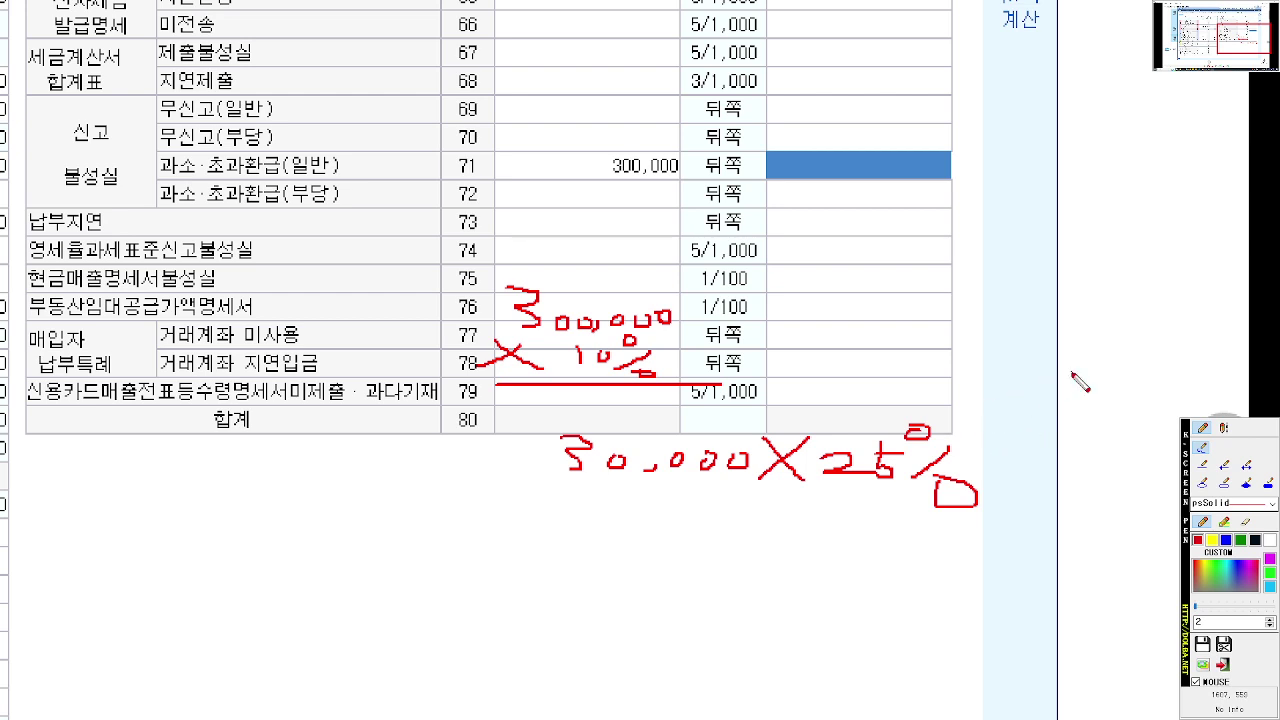
pyautogui.press('Escape')
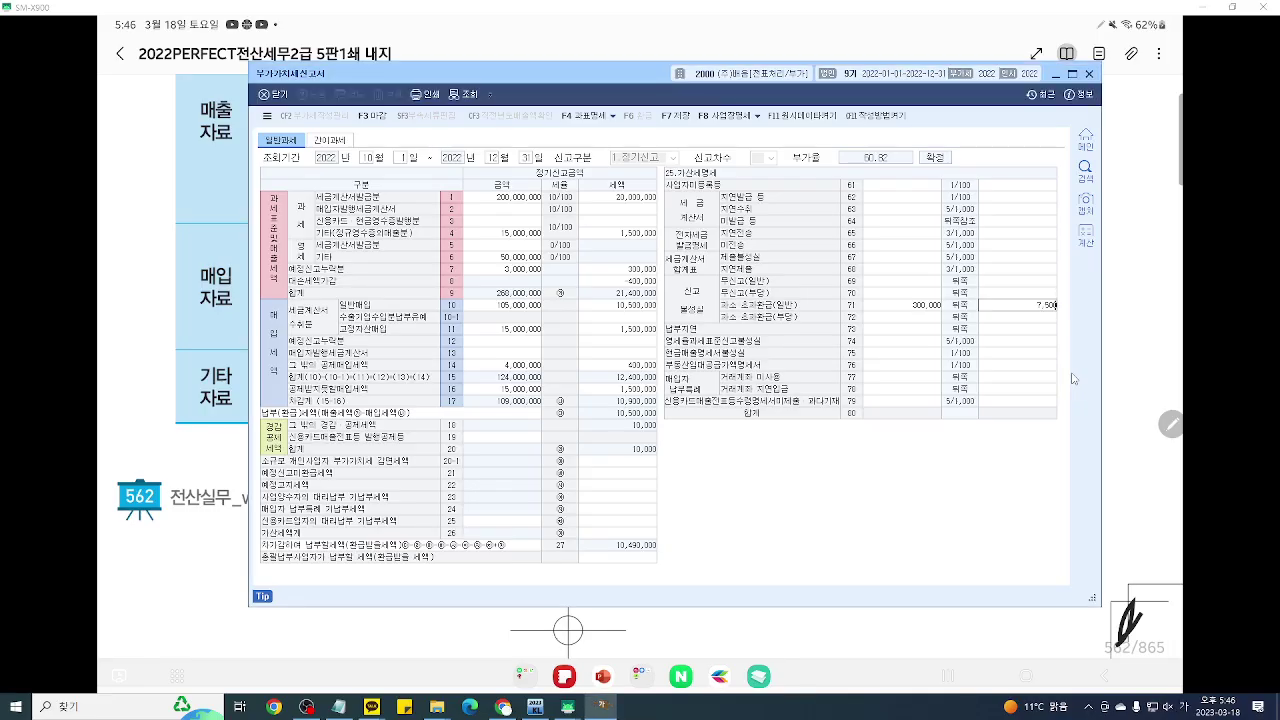
pyautogui.press('Return')
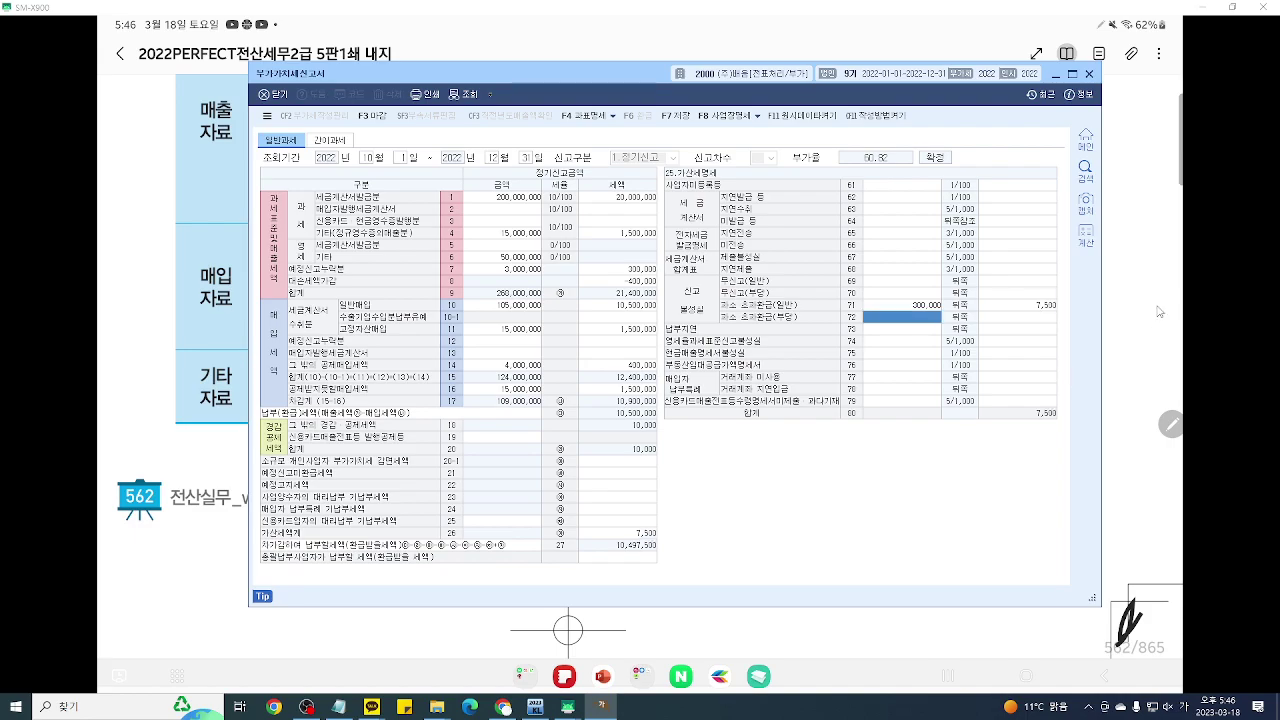
# Step: Mark 납부지연 (row 73) in the penalty breakdown and enter 300,000 as its amount
pyautogui.press('F9')
pyautogui.scroll(5, 978, 454)
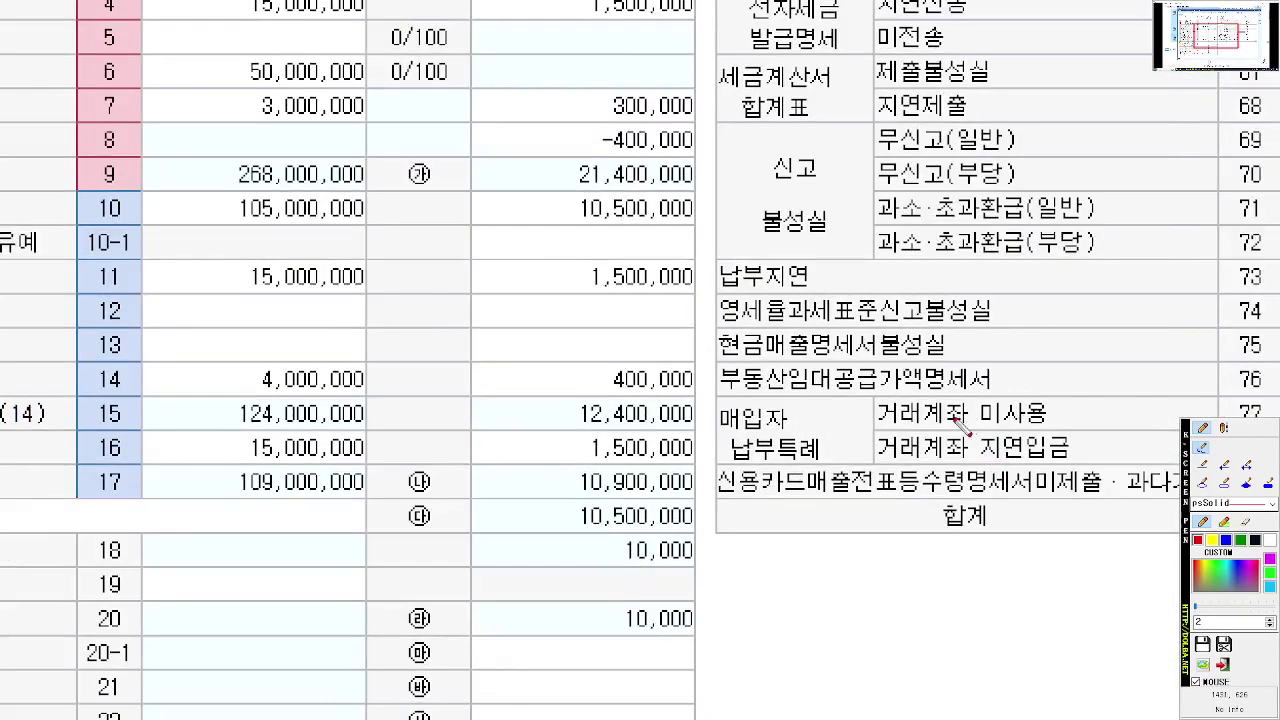
pyautogui.moveTo(954, 417); pyautogui.dragTo(840, 436)
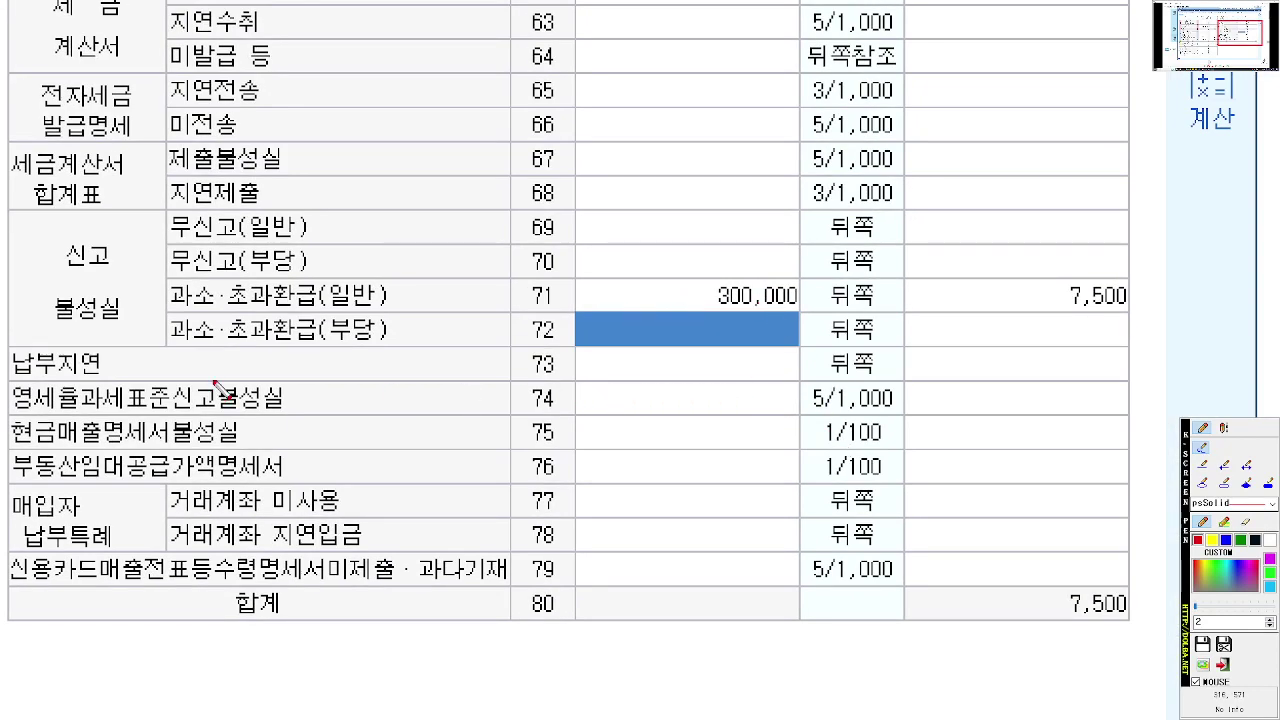
pyautogui.moveTo(783, 368)
pyautogui.mouseDown()
pyautogui.moveTo(664, 386)
pyautogui.moveTo(780, 352)
pyautogui.moveTo(781, 369)
pyautogui.moveTo(648, 372)
pyautogui.moveTo(790, 350)
pyautogui.moveTo(720, 384)
pyautogui.moveTo(652, 336)
pyautogui.moveTo(732, 298)
pyautogui.moveTo(636, 294)
pyautogui.moveTo(640, 376)
pyautogui.moveTo(777, 386)
pyautogui.mouseUp()
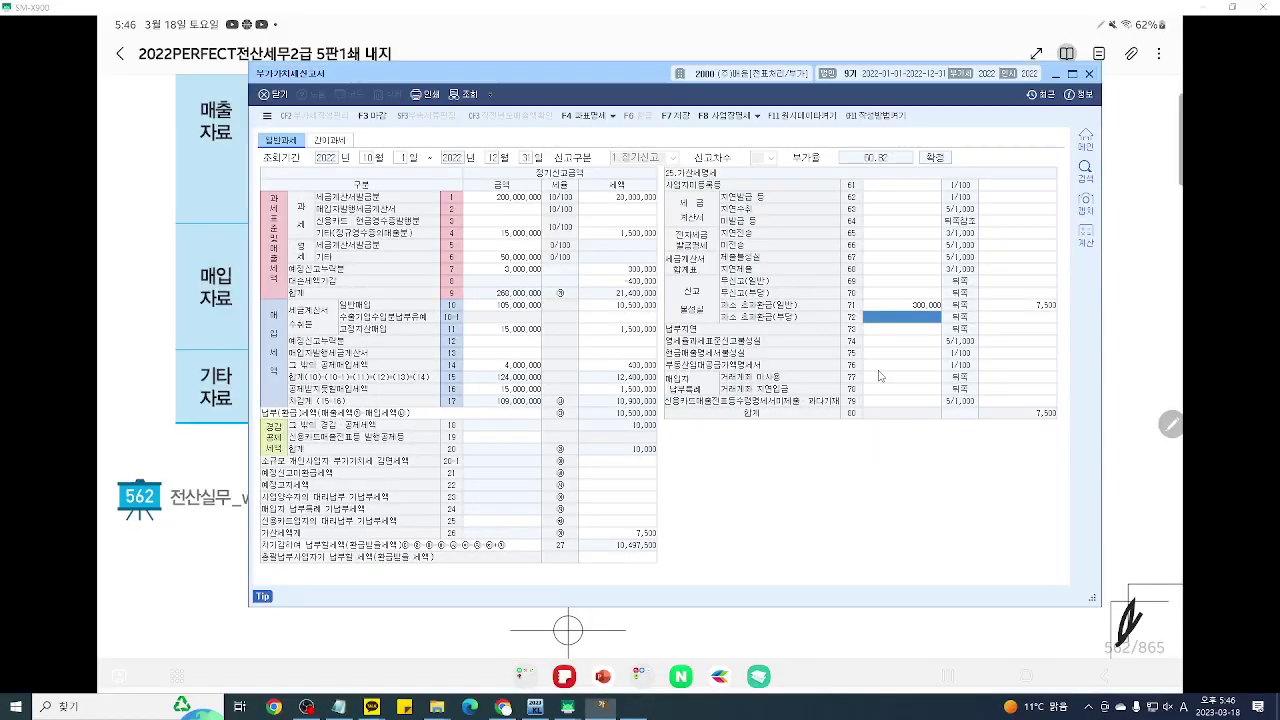
pyautogui.click(895, 334)
pyautogui.write('300')
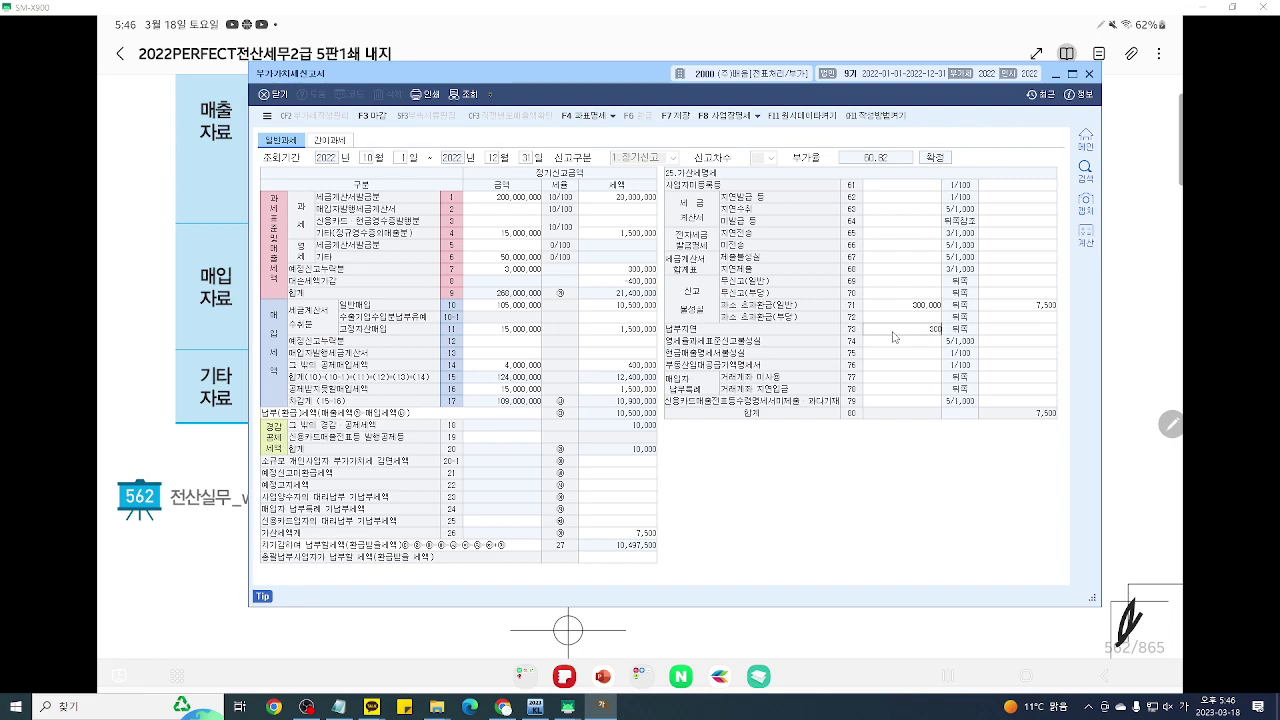
pyautogui.write(',000')
pyautogui.press('Return')
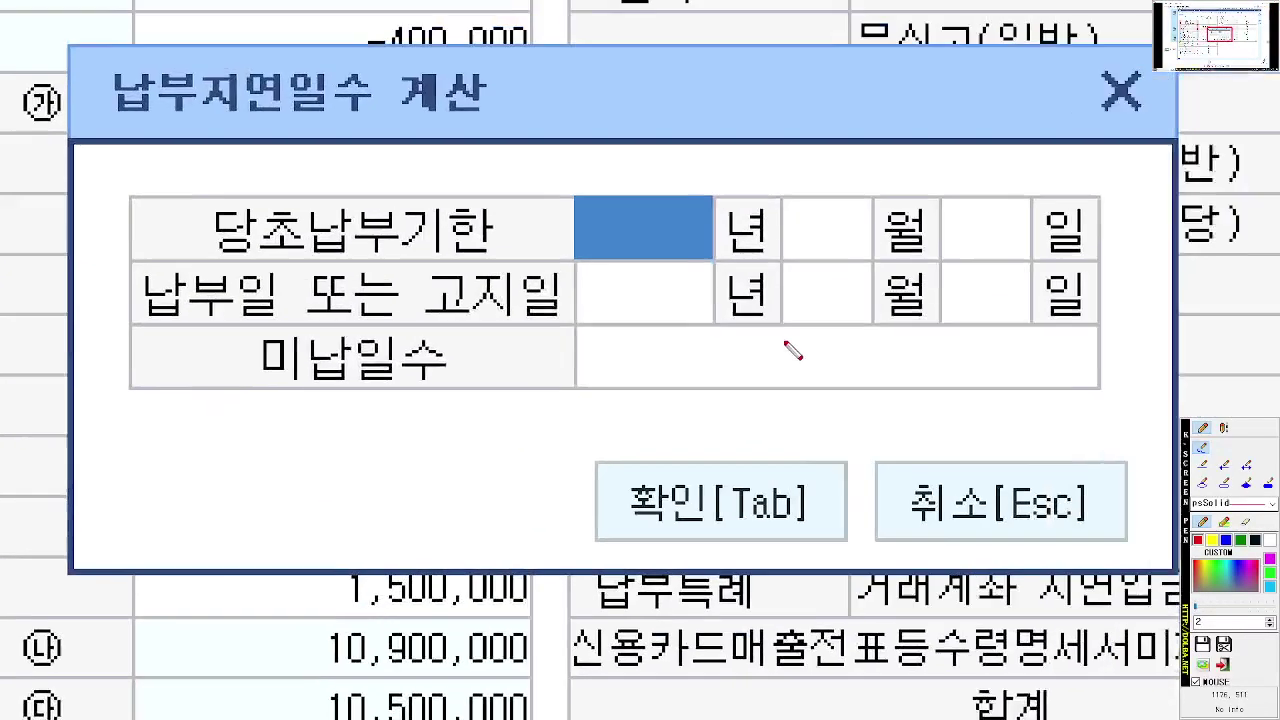
# Step: Underline 당초납부기한 in the 납부지연일수 계산 dialog and set that date to 2022년 10월 25일
pyautogui.moveTo(308, 260); pyautogui.dragTo(520, 261)
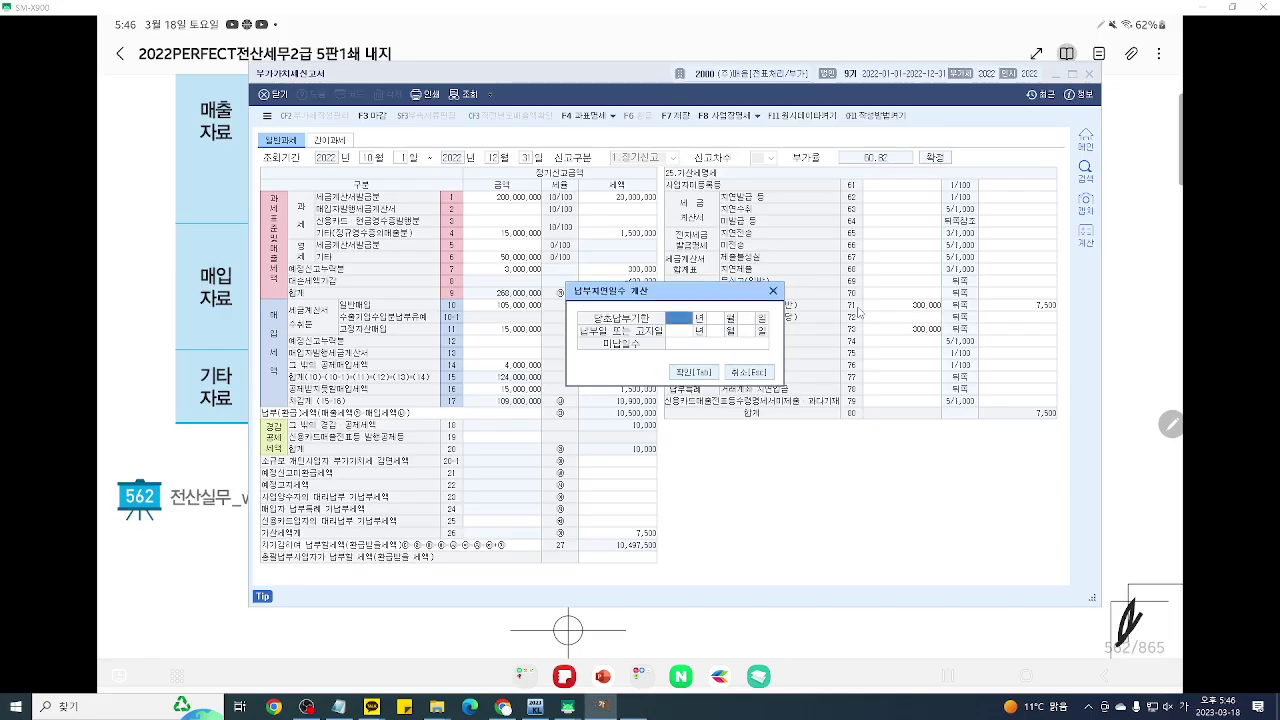
pyautogui.write('2022')
pyautogui.press('Return')
pyautogui.write('10')
pyautogui.press('Return')
pyautogui.write('25')
pyautogui.press('Return')
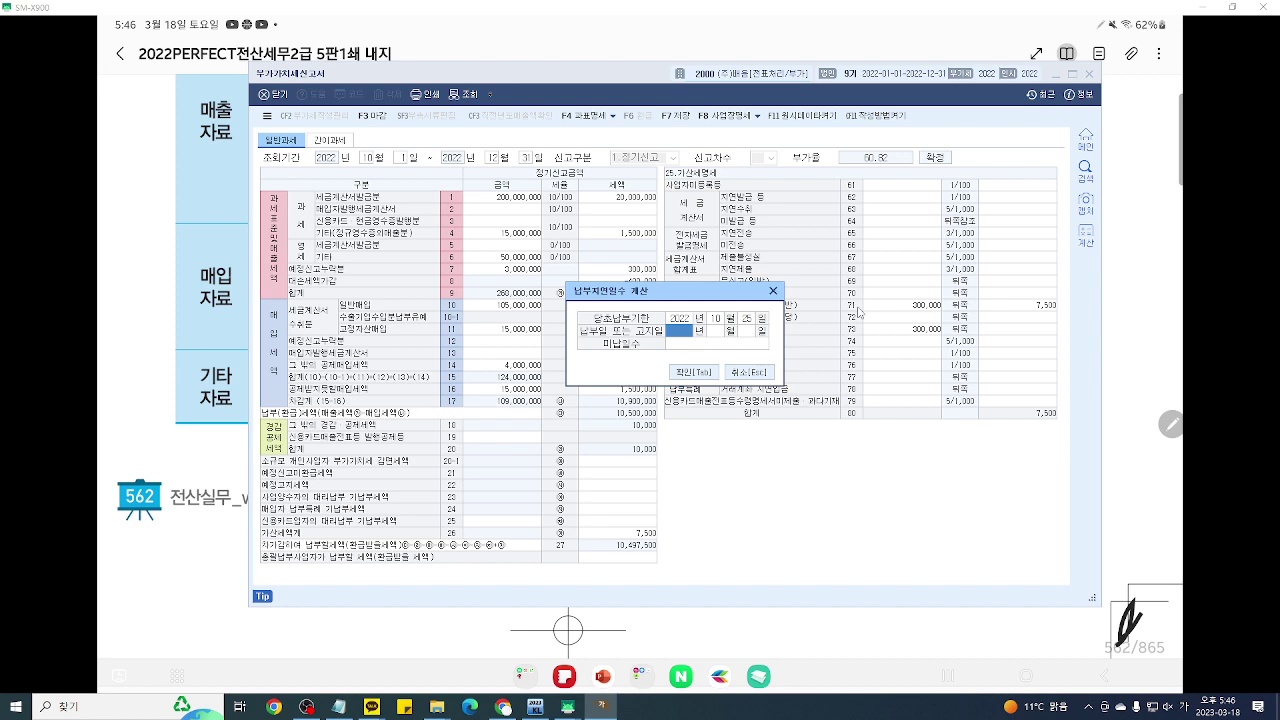
# Step: Set 납부일 또는 고지일 to 2023년 1월 25일 in the late-payment day calculation
pyautogui.write('2023')
pyautogui.press('Return')
pyautogui.write('1')
pyautogui.press('Return')
pyautogui.write('25')
pyautogui.press('Return')
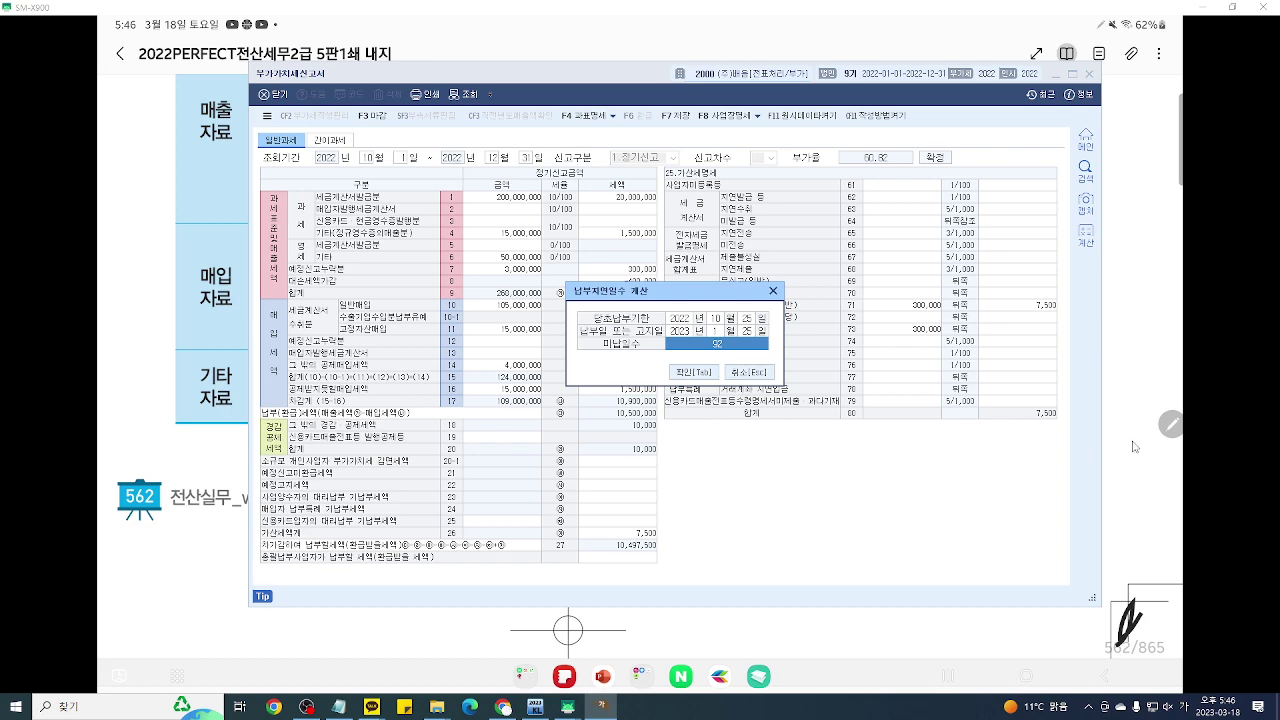
# Step: Return to the exercise and underline in red the 매출자료 note assuming 미납일수 of 92일 for the penalty calculation
pyautogui.click(1134, 446)
pyautogui.scroll(2, 1021, 403)
pyautogui.press('F9')
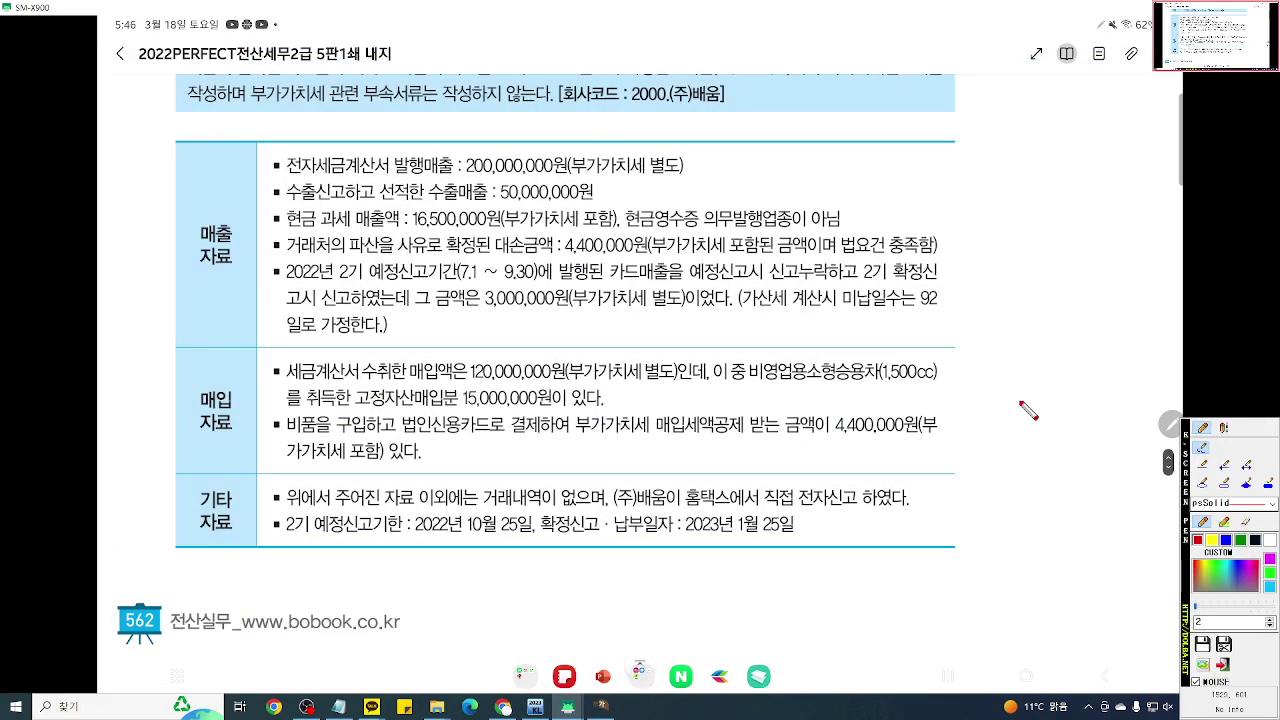
pyautogui.scroll(2, 1021, 403)
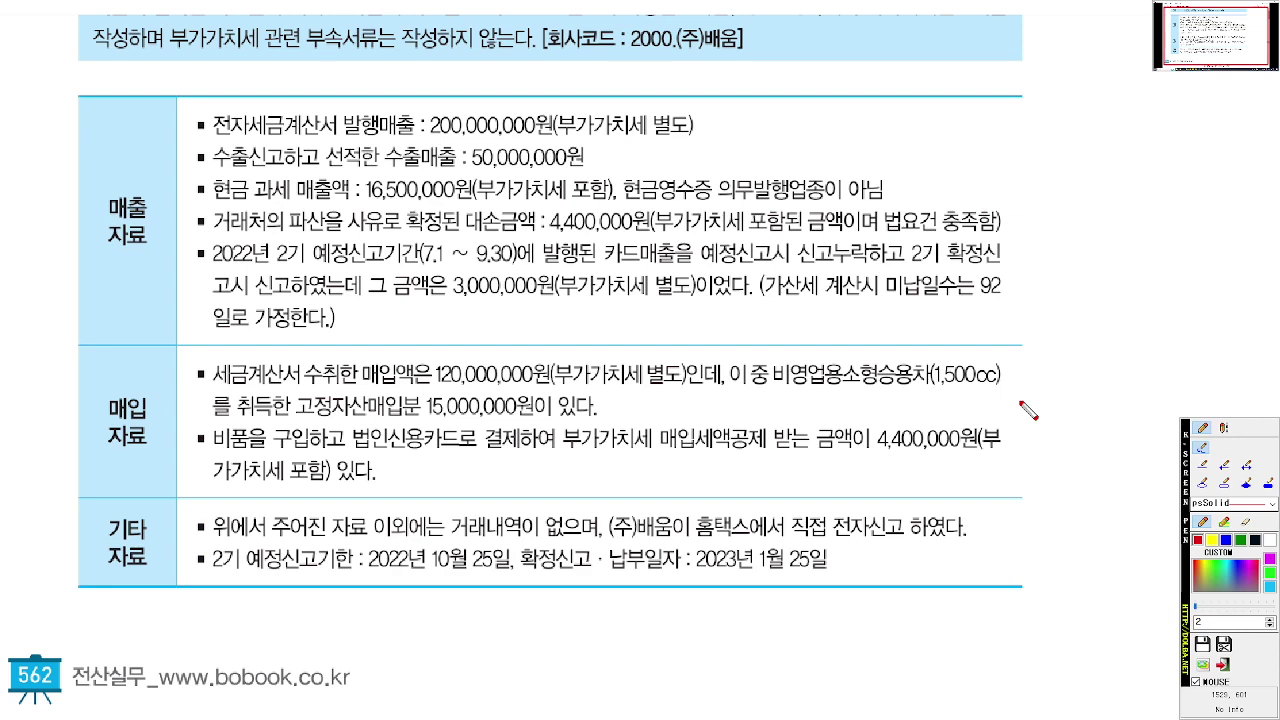
pyautogui.scroll(1, 1028, 410)
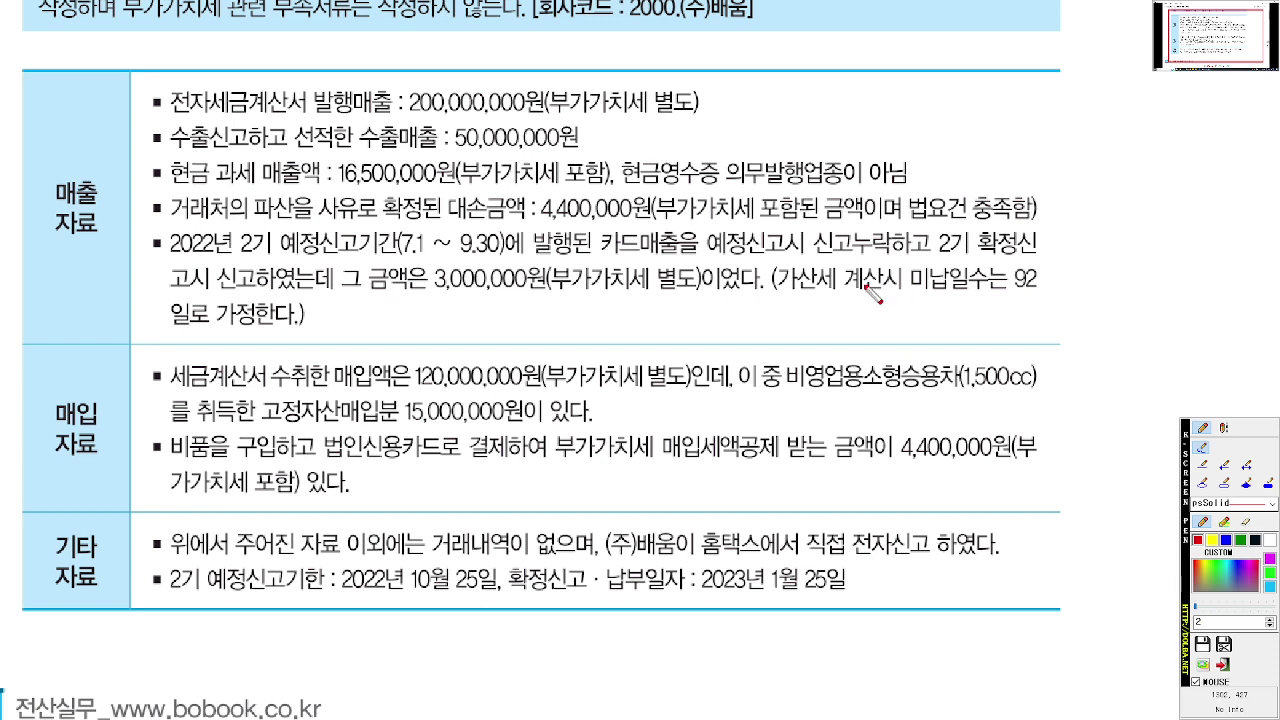
pyautogui.moveTo(786, 295); pyautogui.dragTo(1098, 295)
pyautogui.moveTo(212, 327); pyautogui.dragTo(256, 327)
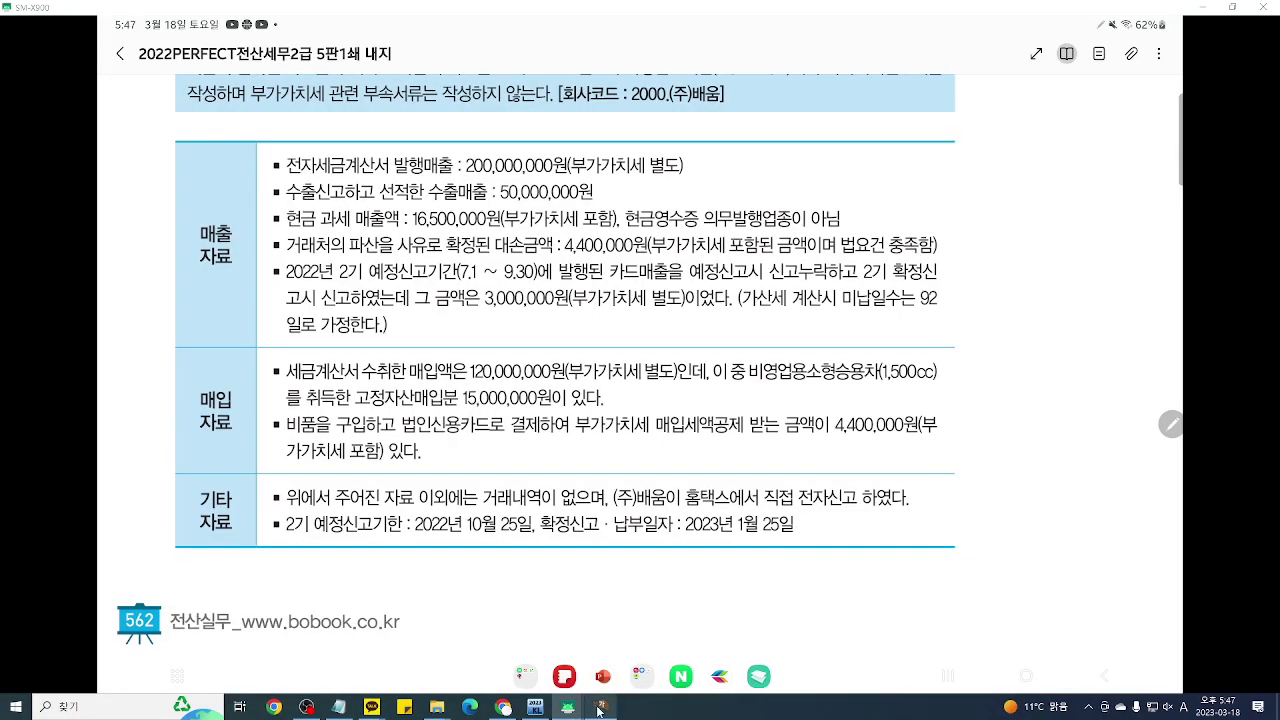
# Step: Switch back to the VAT return, confirm the 납부지연일수 calculation for row 73 and close the return form
pyautogui.click(601, 706)
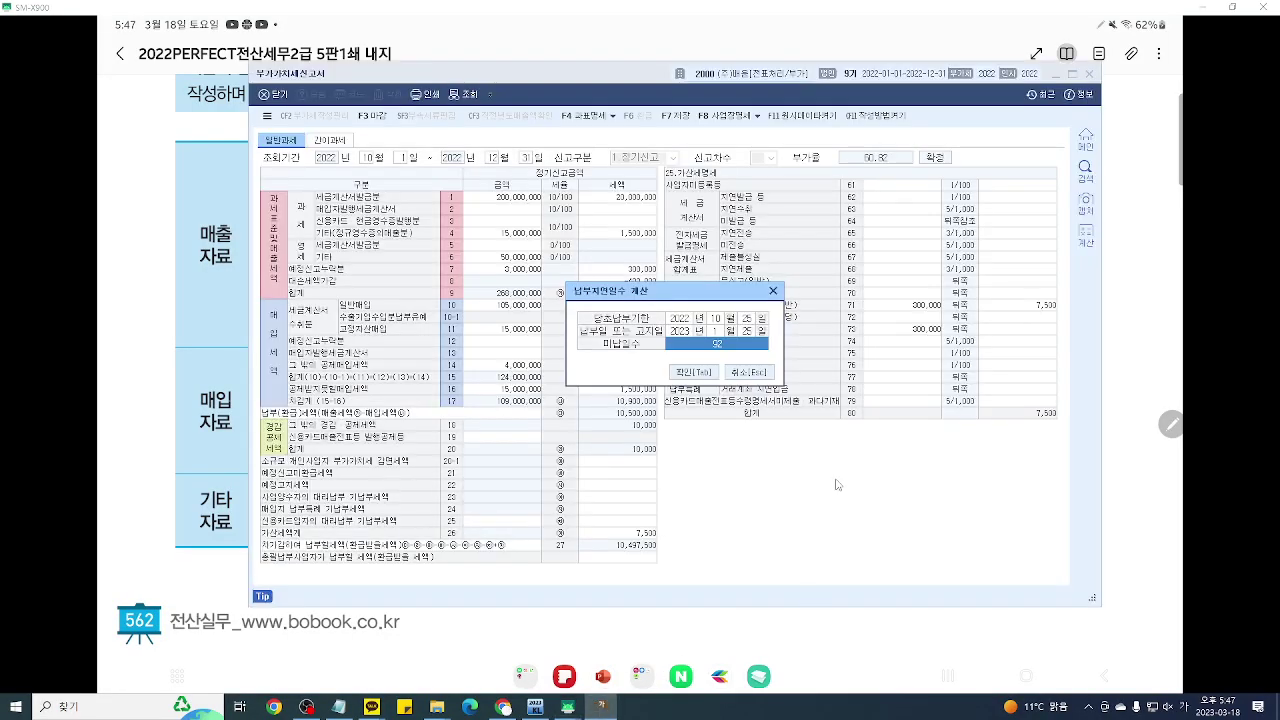
pyautogui.click(692, 376)
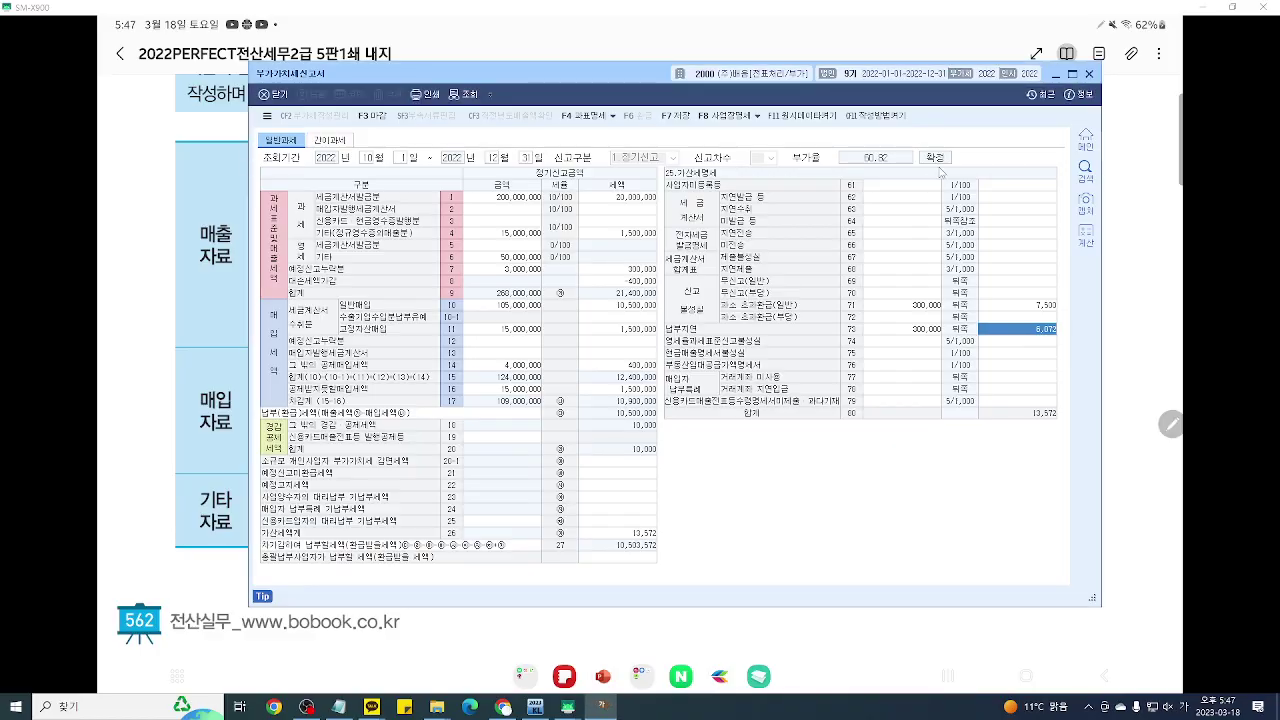
pyautogui.click(1089, 73)
pyautogui.click(648, 374)
pyautogui.click(672, 367)
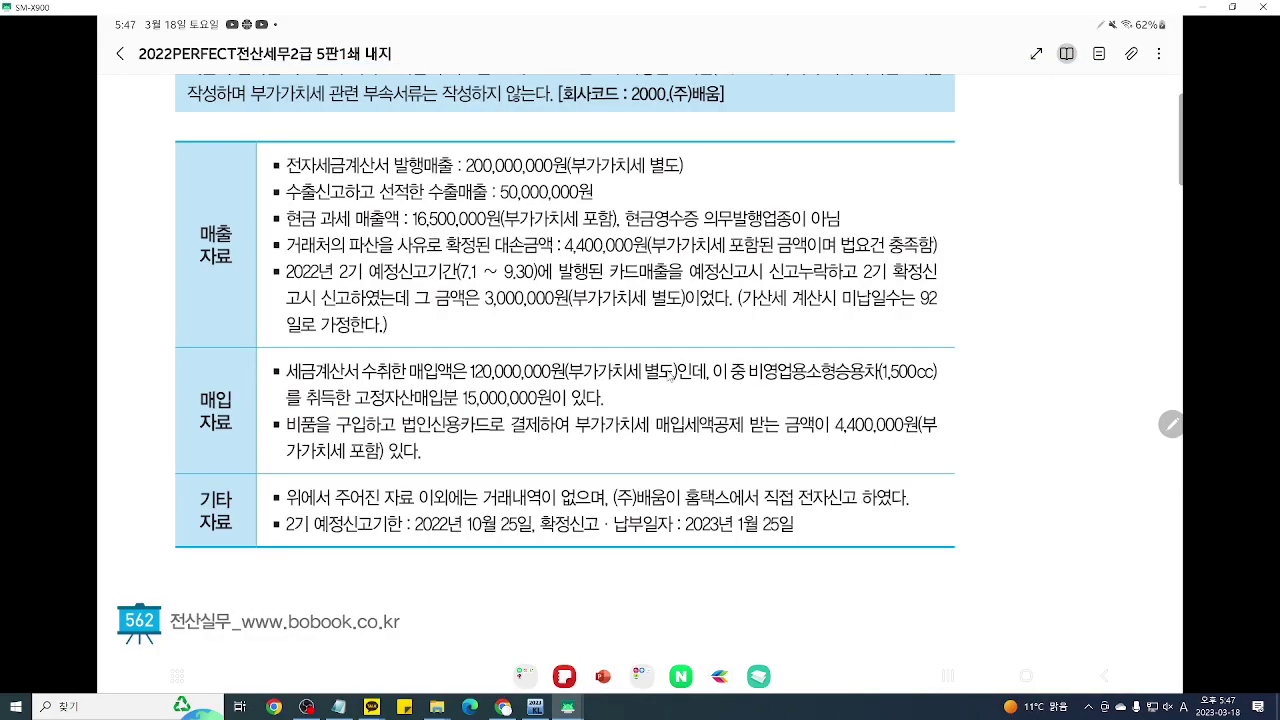
pyautogui.click(306, 707)
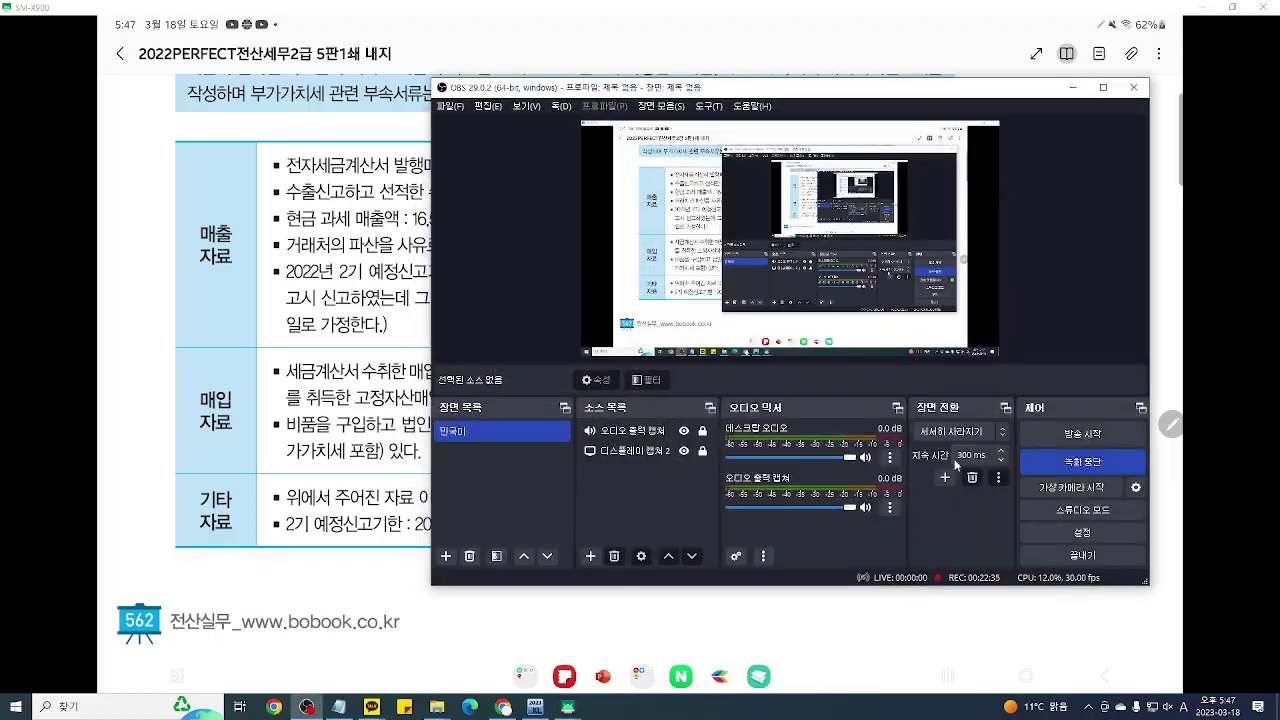